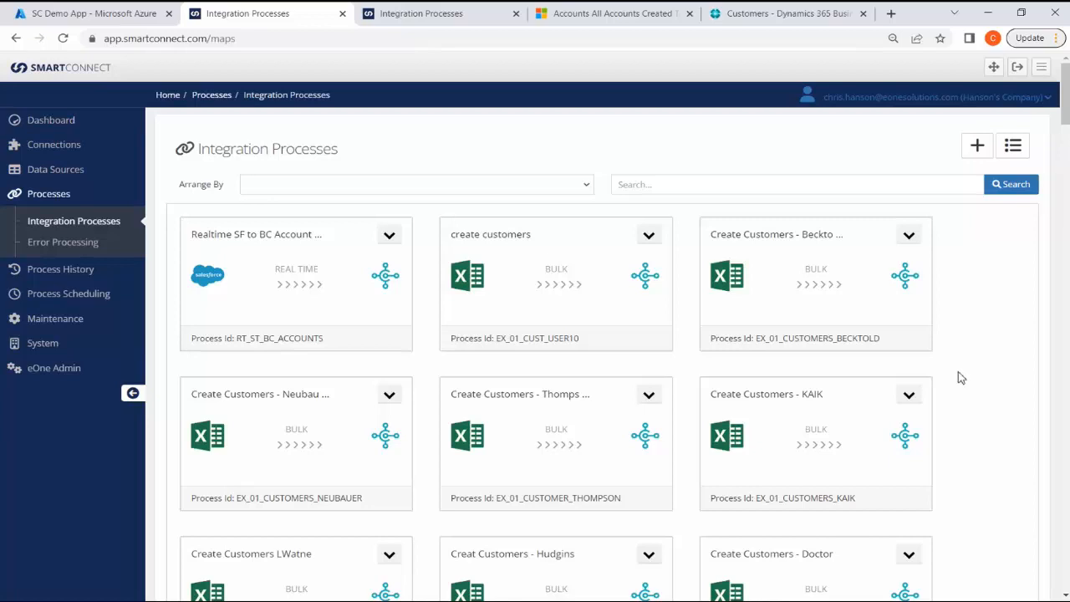
Step: Browse the integration processes down to the end of the list
scroll(961, 378, down, 5)
scroll(807, 287, down, 5)
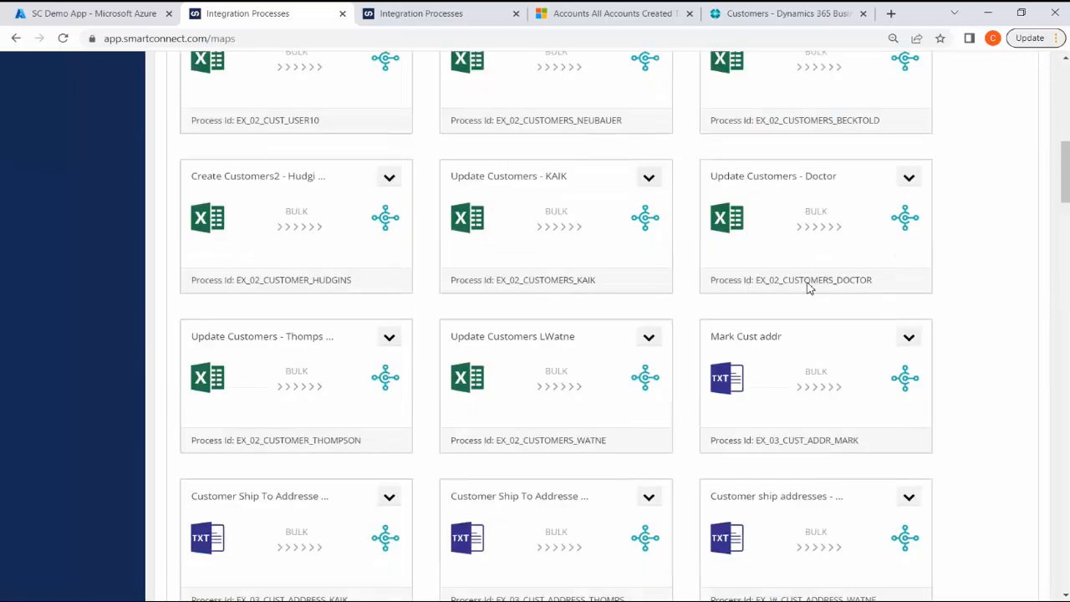
scroll(807, 287, down, 5)
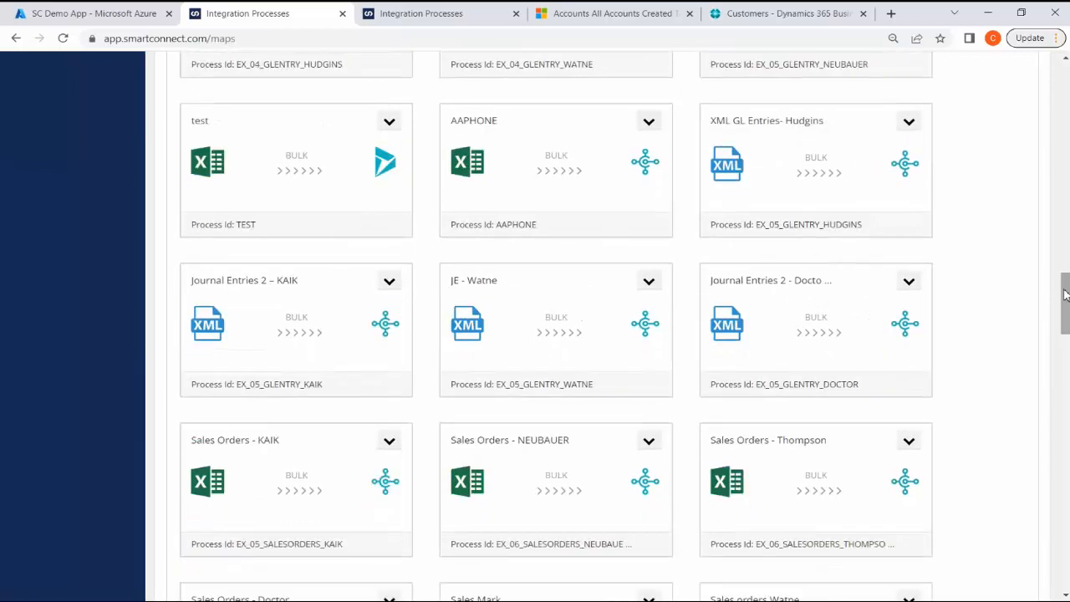
drag(1064, 303, 1048, 574)
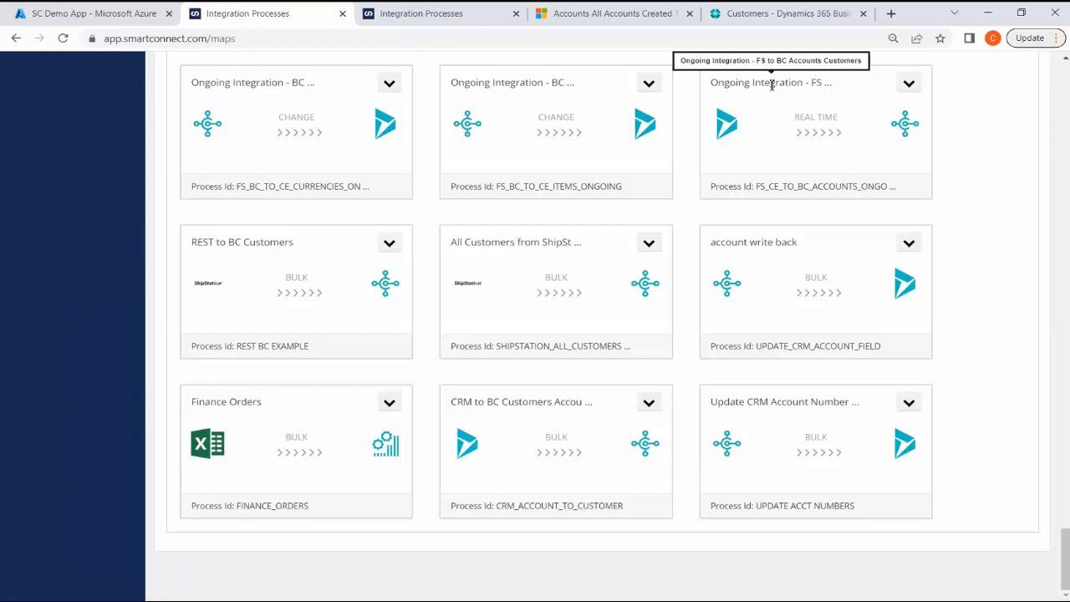
Step: Switch to the integration process open for editing and review its source and target settings
click(468, 15)
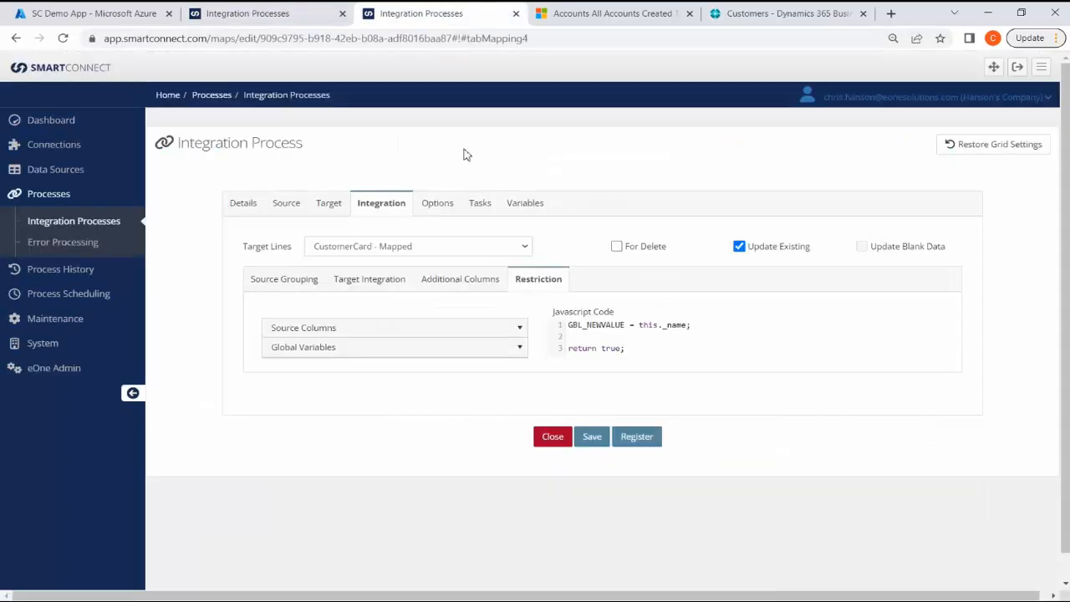
click(276, 208)
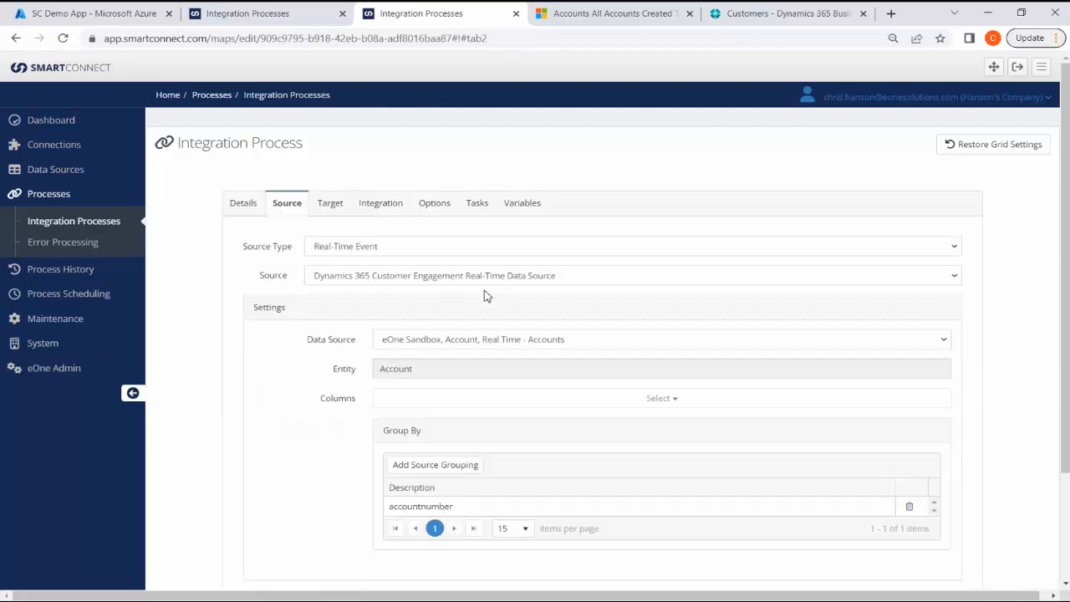
scroll(485, 294, down, 2)
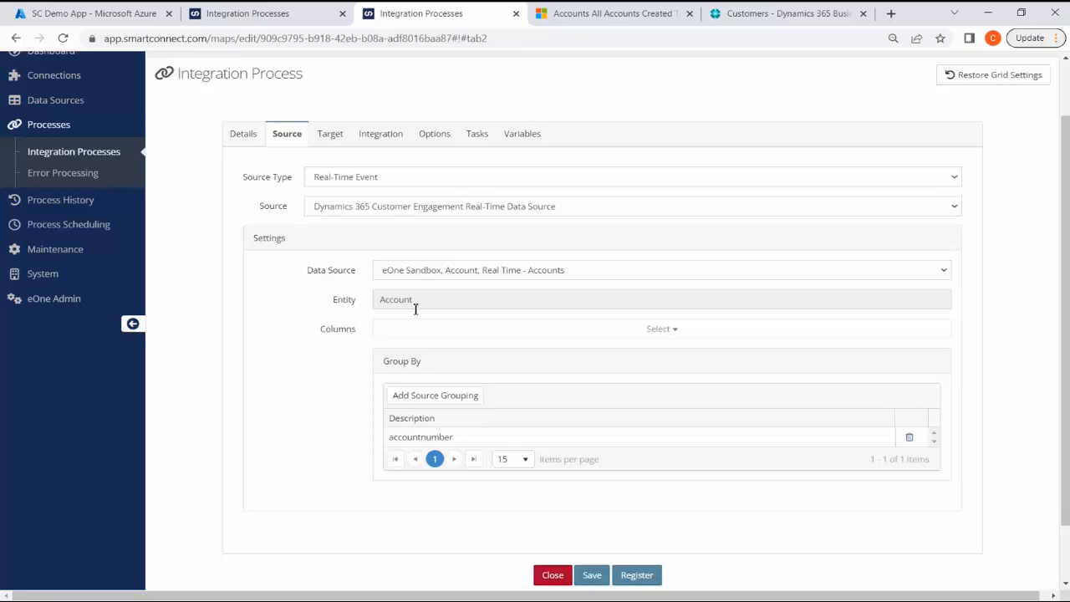
click(336, 146)
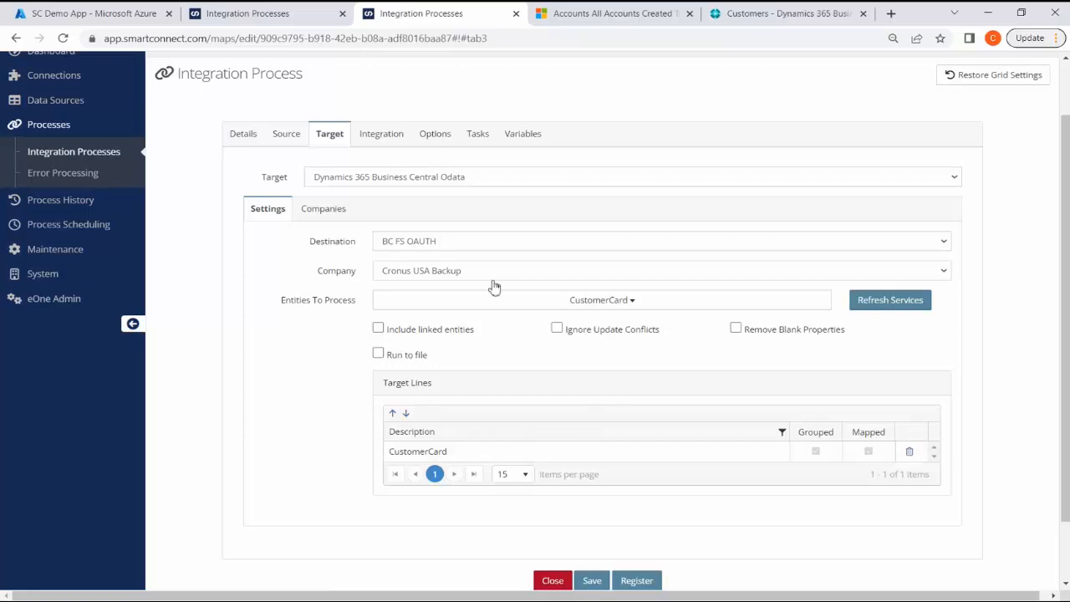
Step: Clear the source column mapped to the No field in the CustomerCard target integration and look over the remaining mappings
click(384, 136)
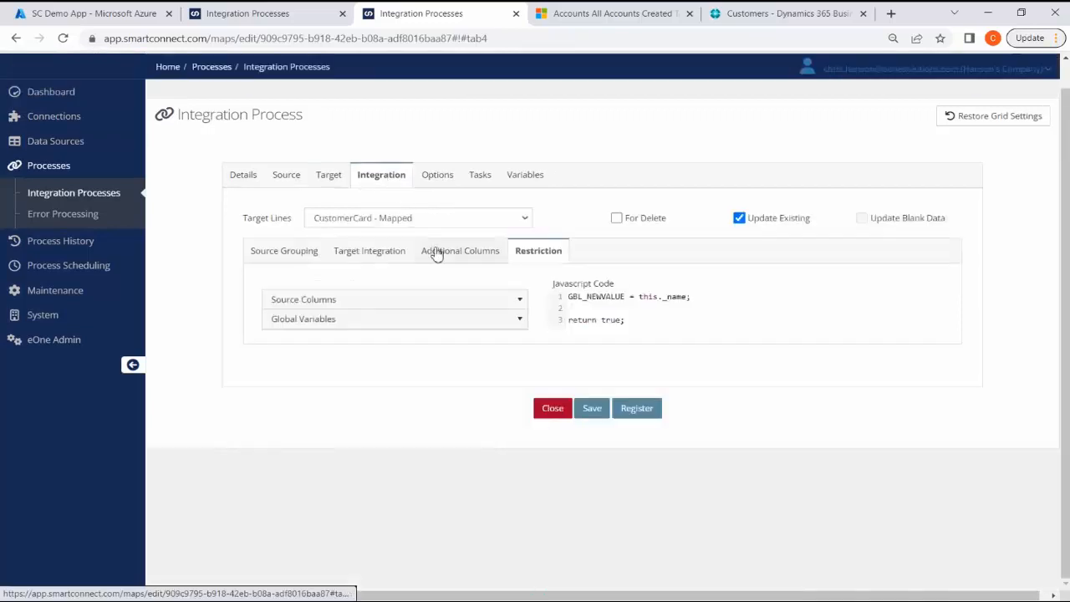
click(370, 250)
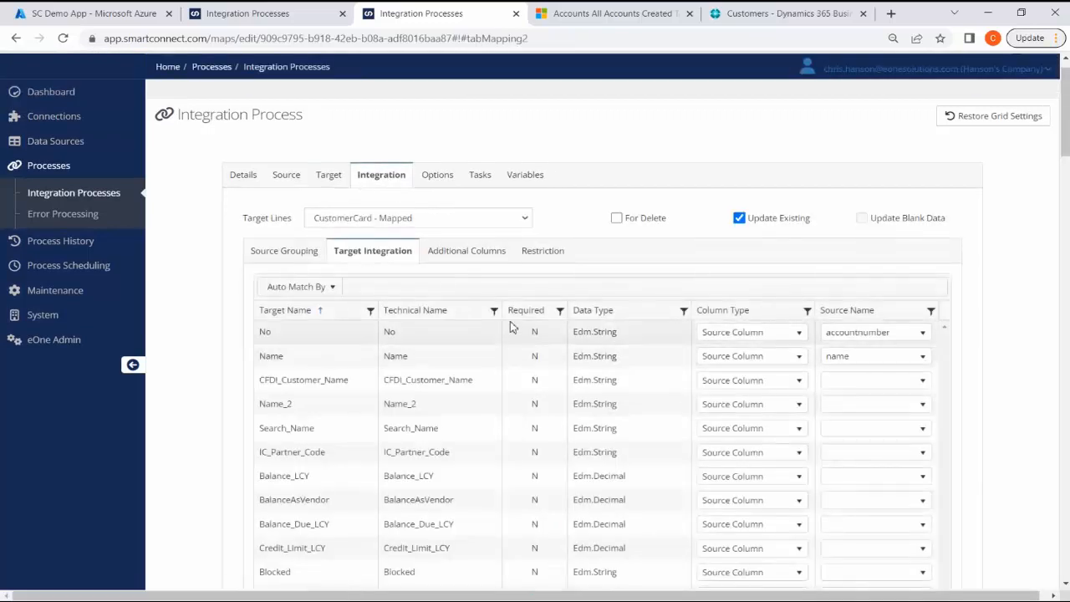
click(841, 334)
click(828, 368)
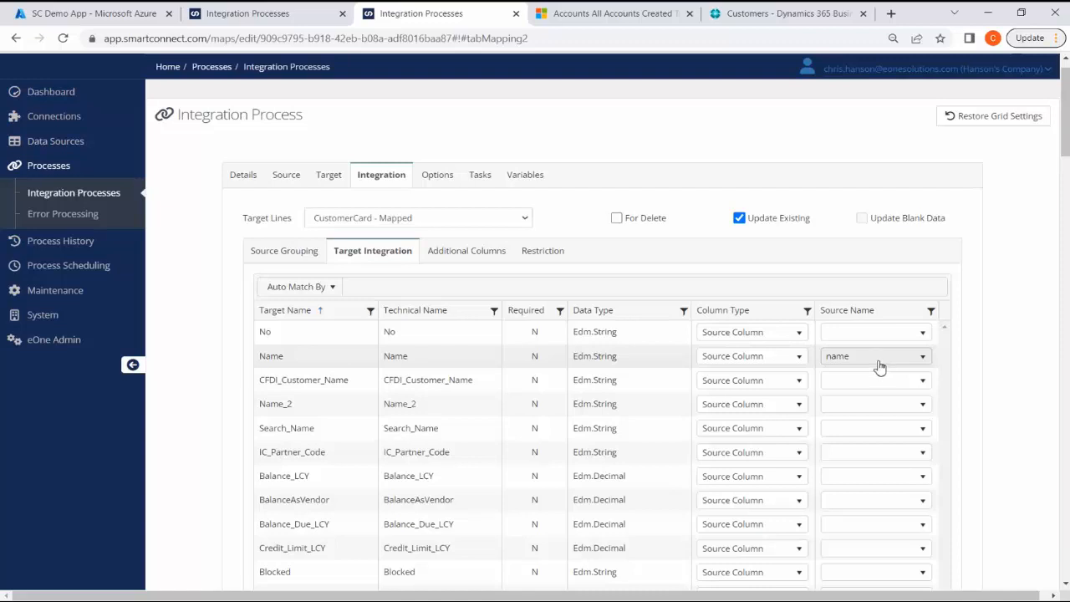
scroll(878, 367, down, 5)
scroll(879, 366, down, 3)
scroll(884, 382, up, 8)
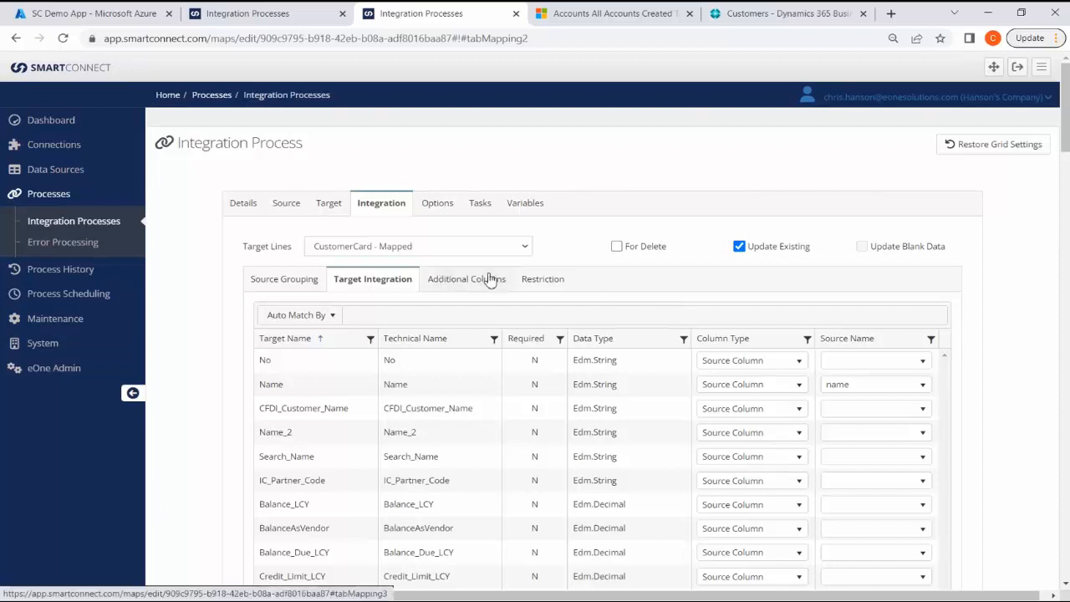
Step: Open the CustomerCard restriction script and examine the line assigning this._name to GBL_NEWVALUE
click(551, 288)
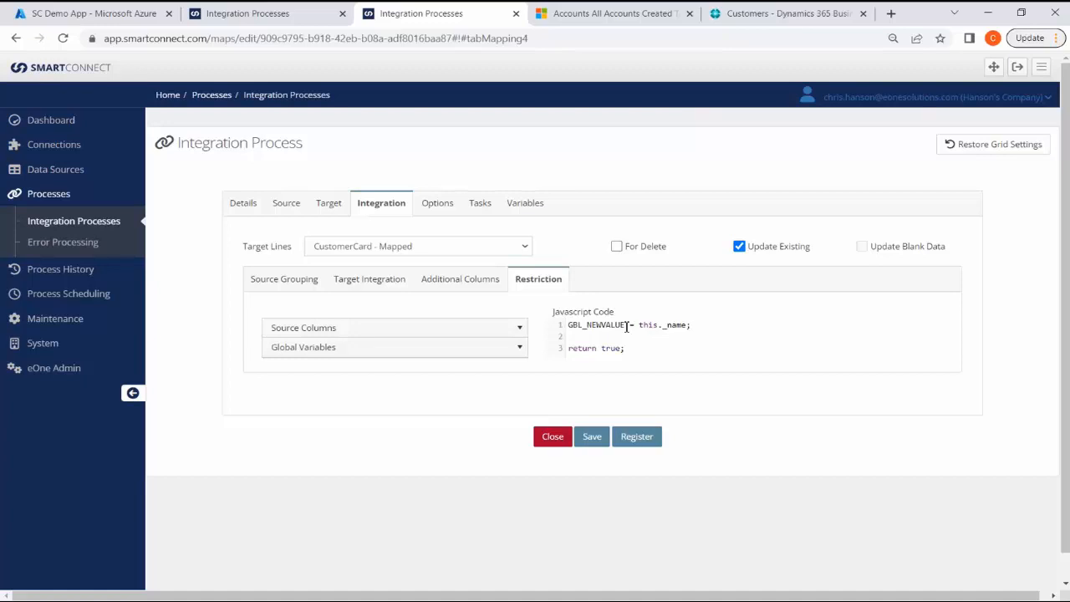
drag(626, 325, 562, 326)
drag(628, 326, 568, 325)
drag(639, 325, 689, 326)
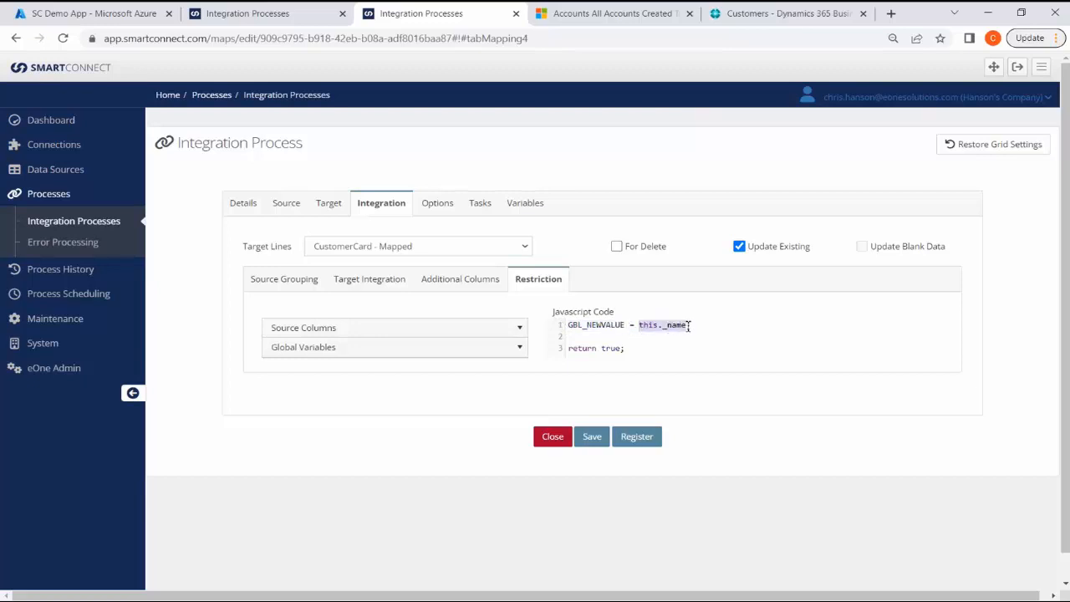
Step: Expand the restriction's source columns, look through the available fields, and examine the this._name reference in the script
click(422, 330)
scroll(480, 384, down, 4)
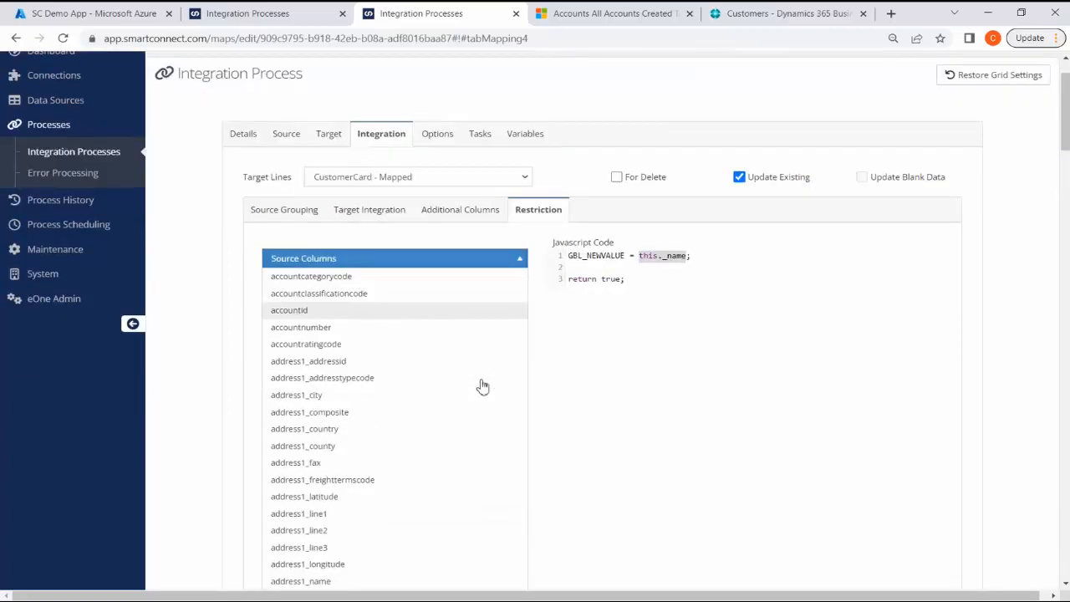
scroll(466, 327, down, 5)
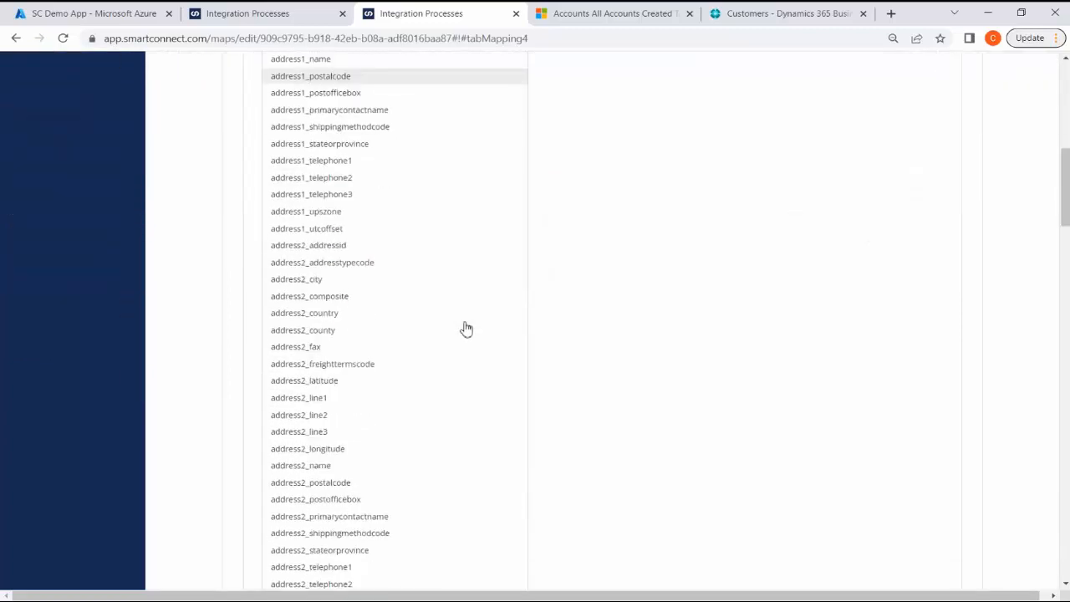
scroll(456, 368, down, 3)
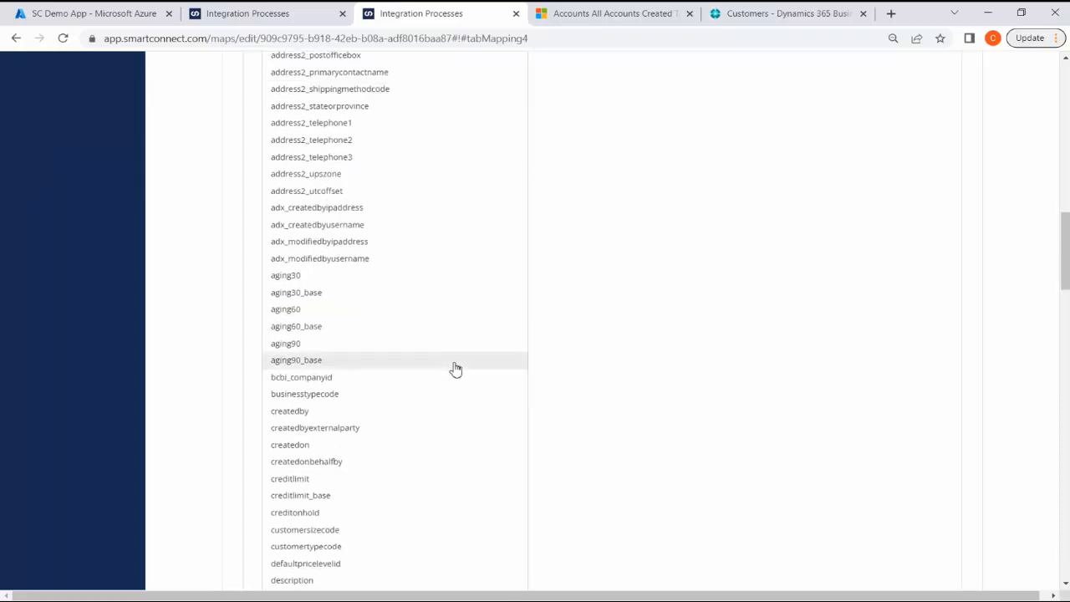
scroll(455, 368, up, 8)
scroll(455, 369, up, 10)
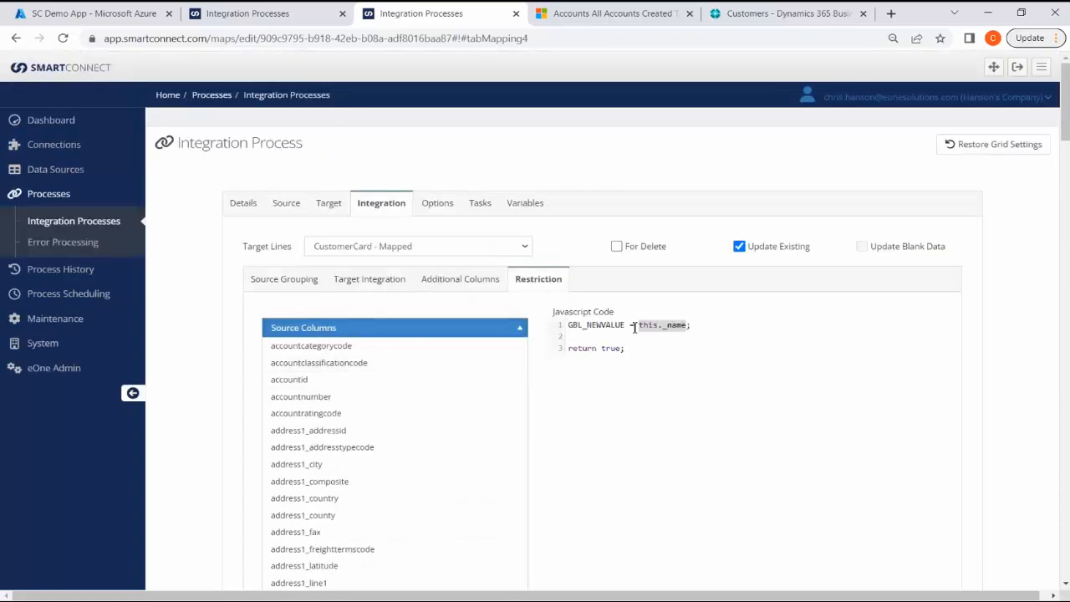
click(634, 326)
drag(635, 327, 683, 327)
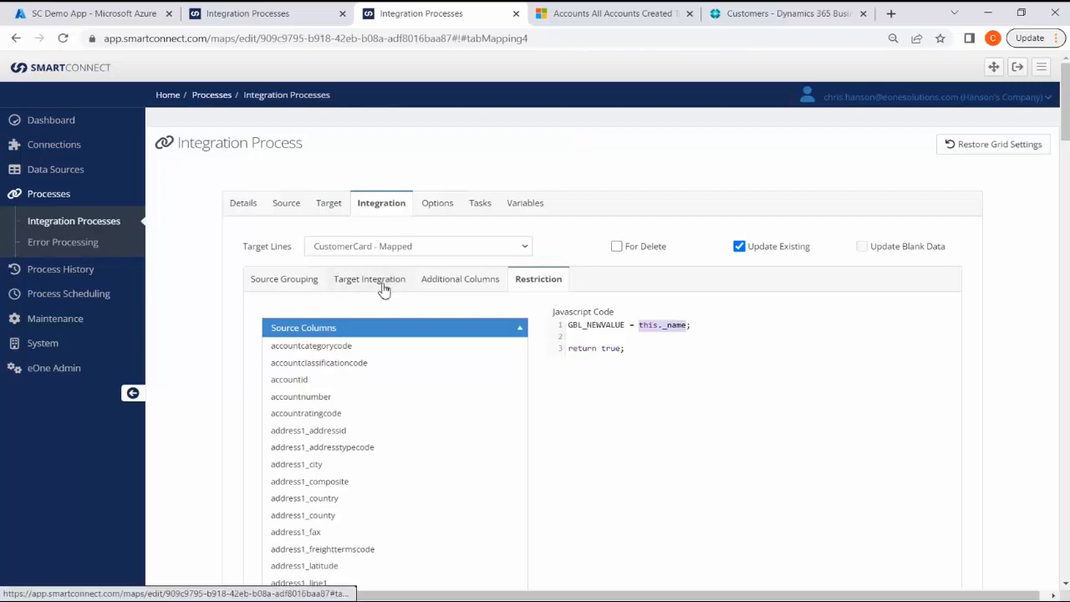
click(625, 326)
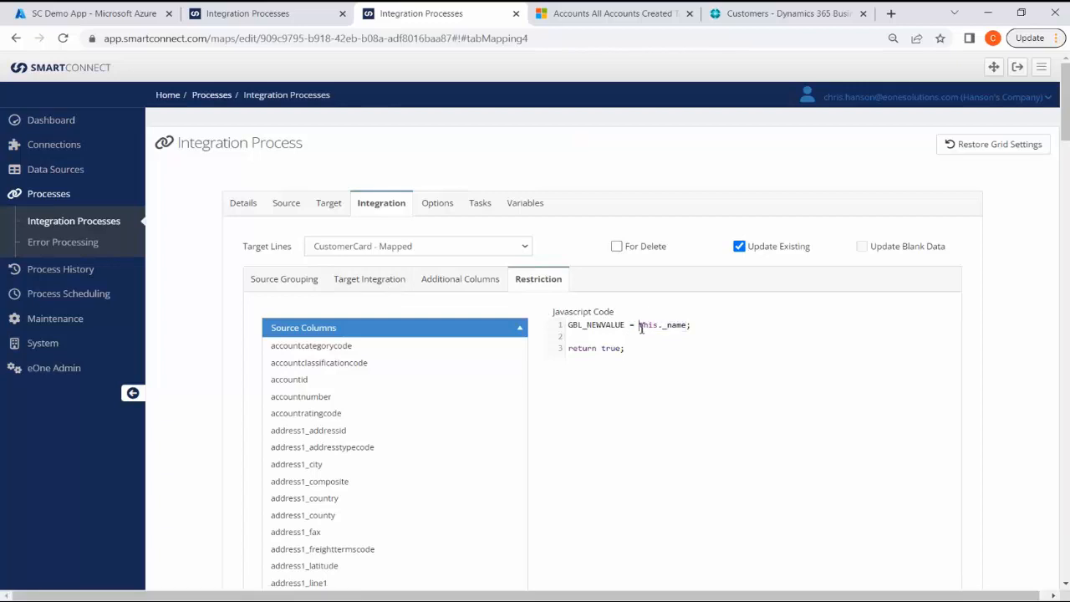
drag(638, 326, 687, 326)
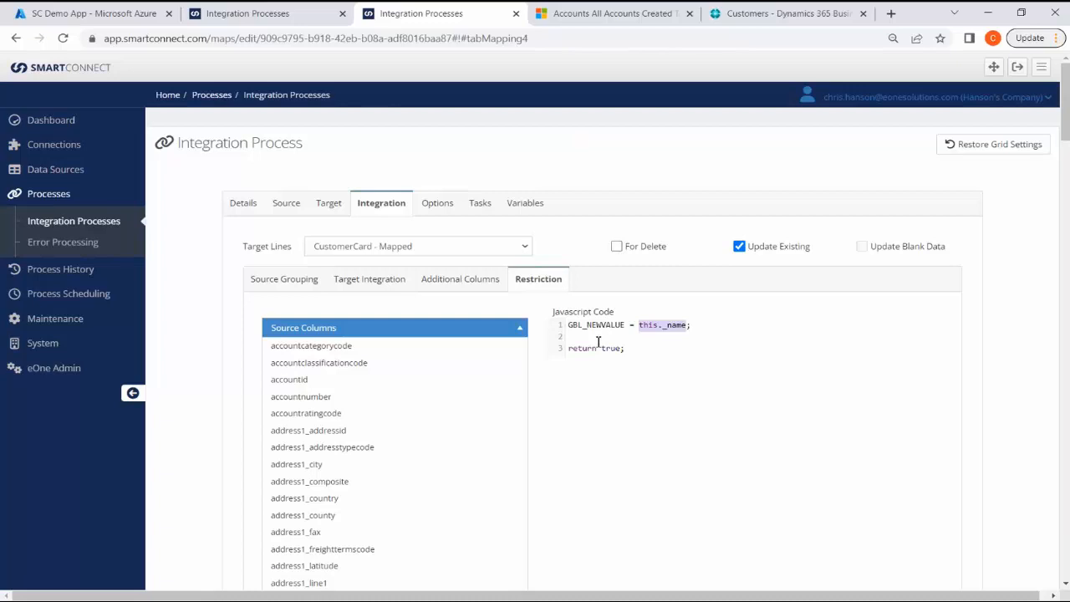
scroll(601, 348, down, 1)
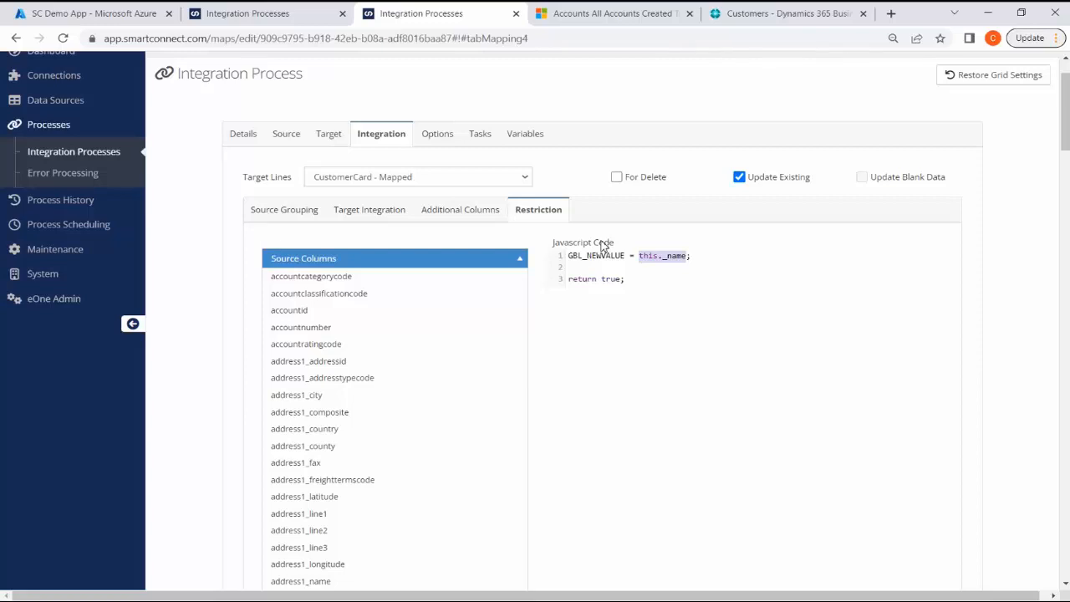
Step: Open the global variables maintenance page from the process list and locate the GBL_NEWVALUE variable
click(303, 15)
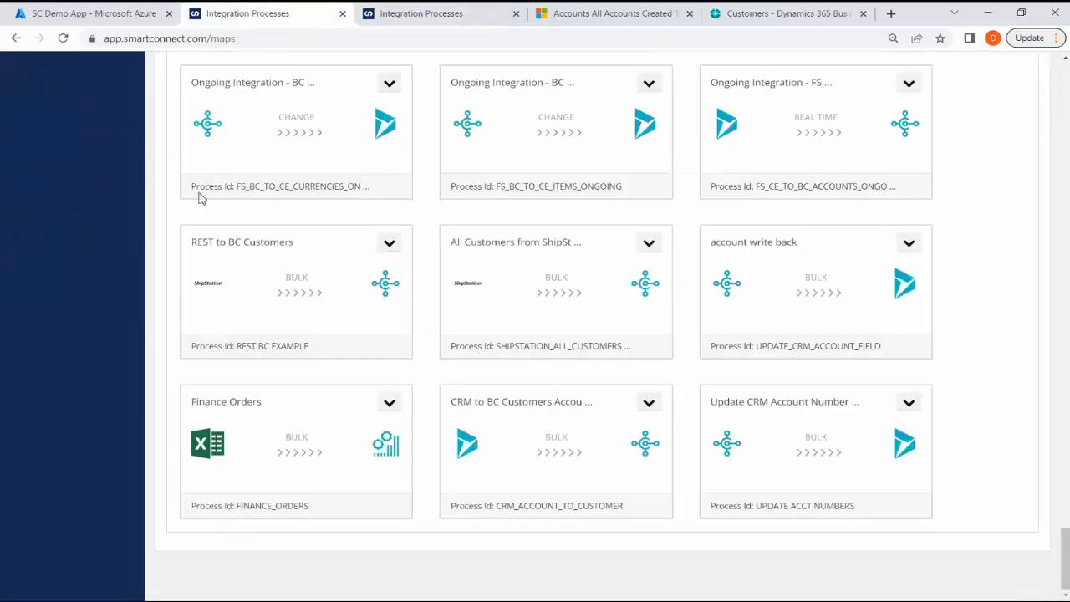
scroll(188, 217, up, 5)
scroll(175, 228, up, 20)
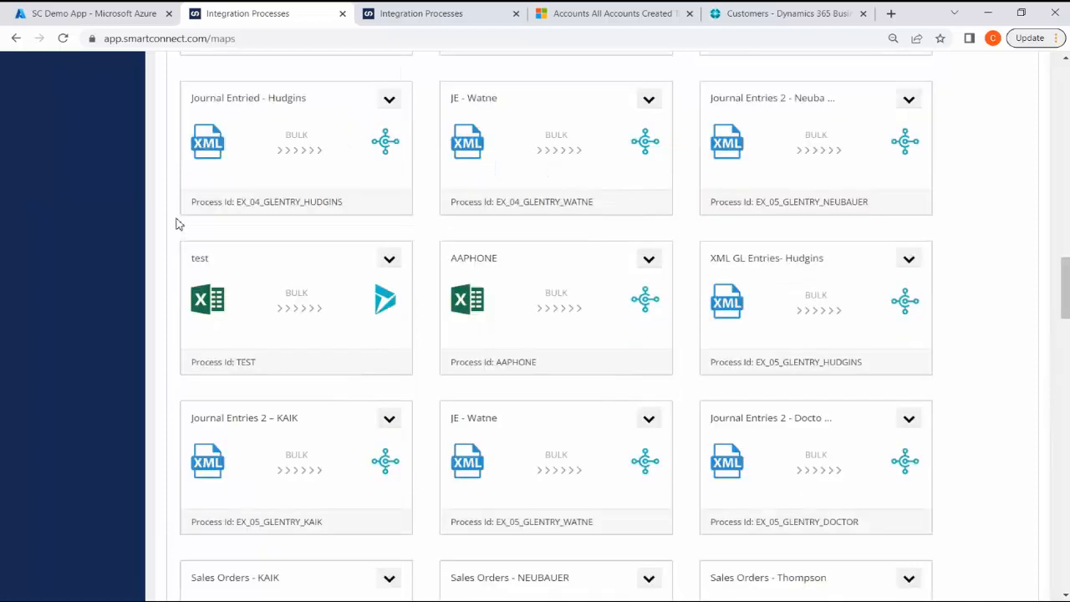
scroll(173, 224, up, 5)
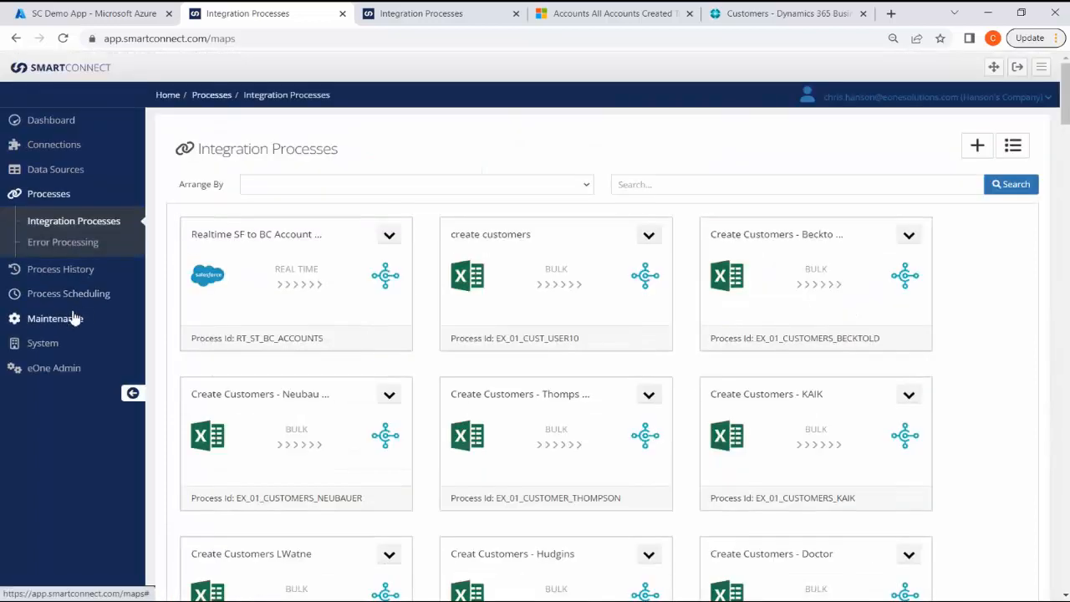
click(76, 315)
click(70, 302)
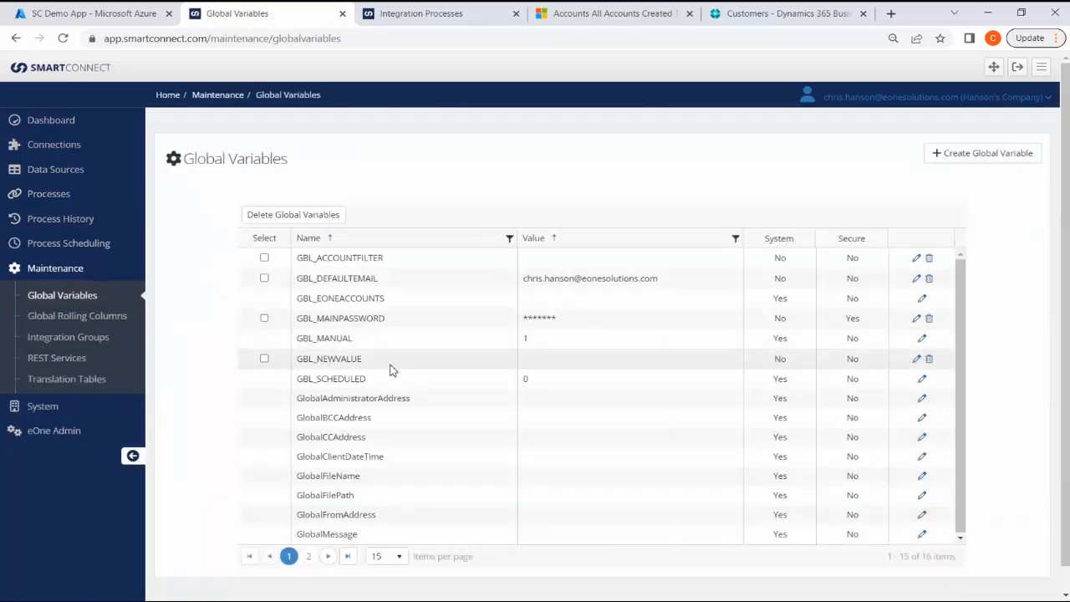
drag(363, 359, 296, 360)
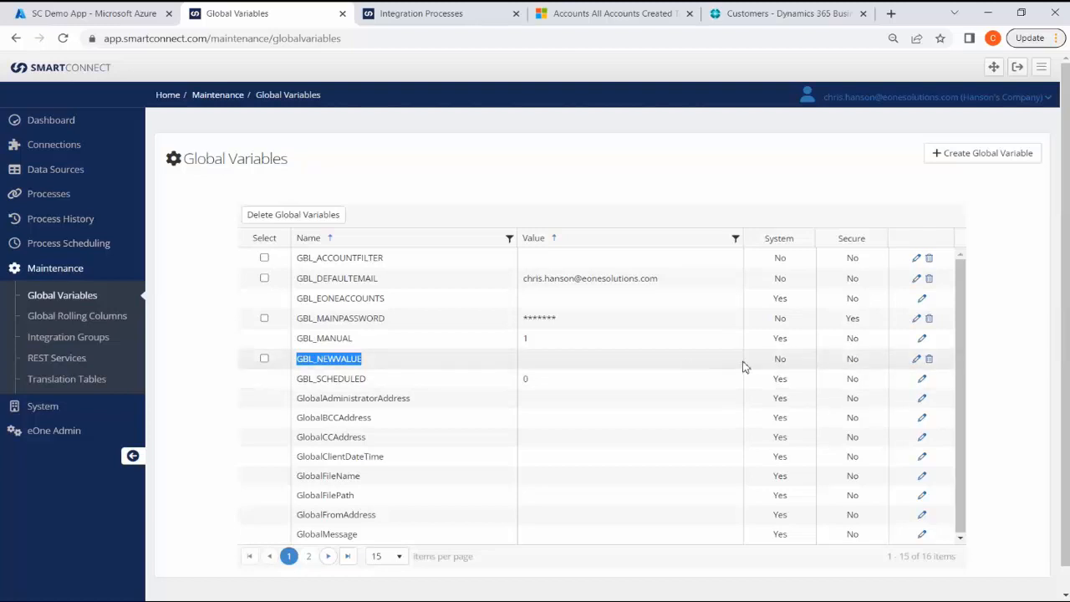
click(619, 364)
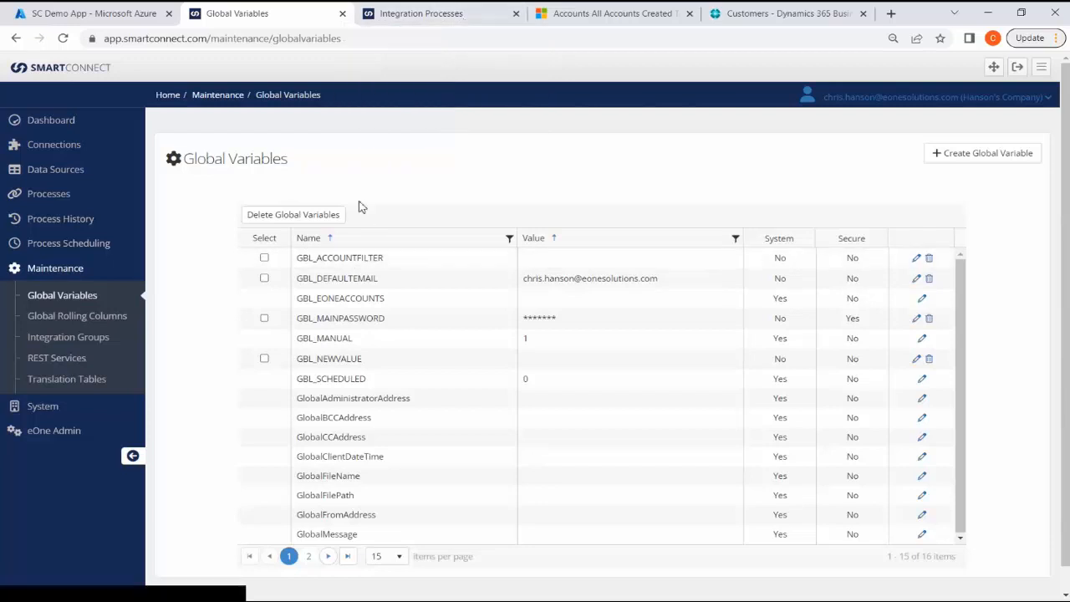
Step: Return to the integration process and check its GBL_NEWVALUE variable and the restriction script that fills it
click(401, 21)
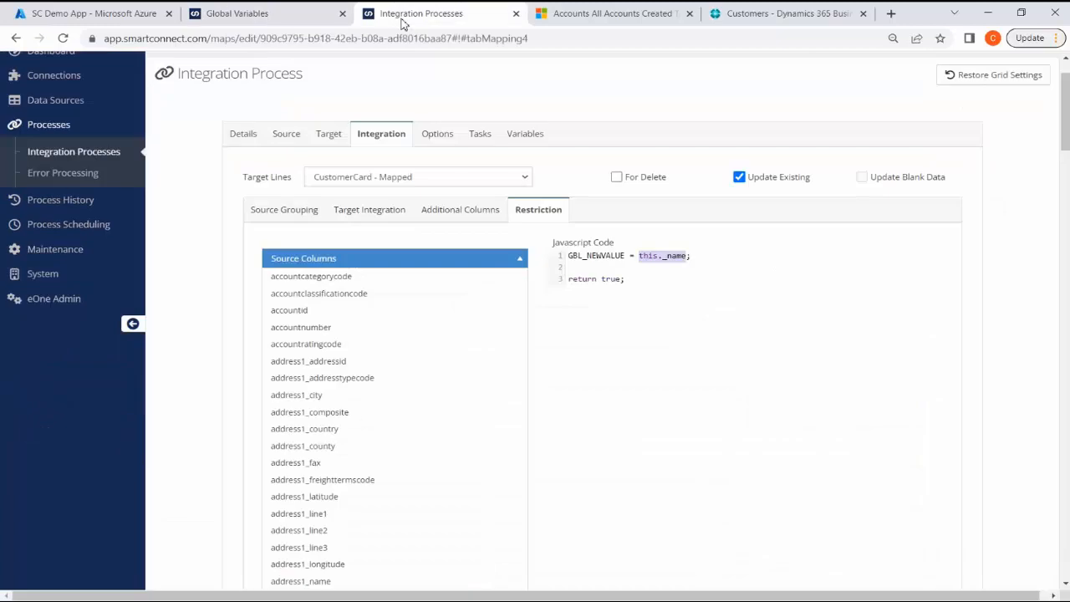
click(538, 140)
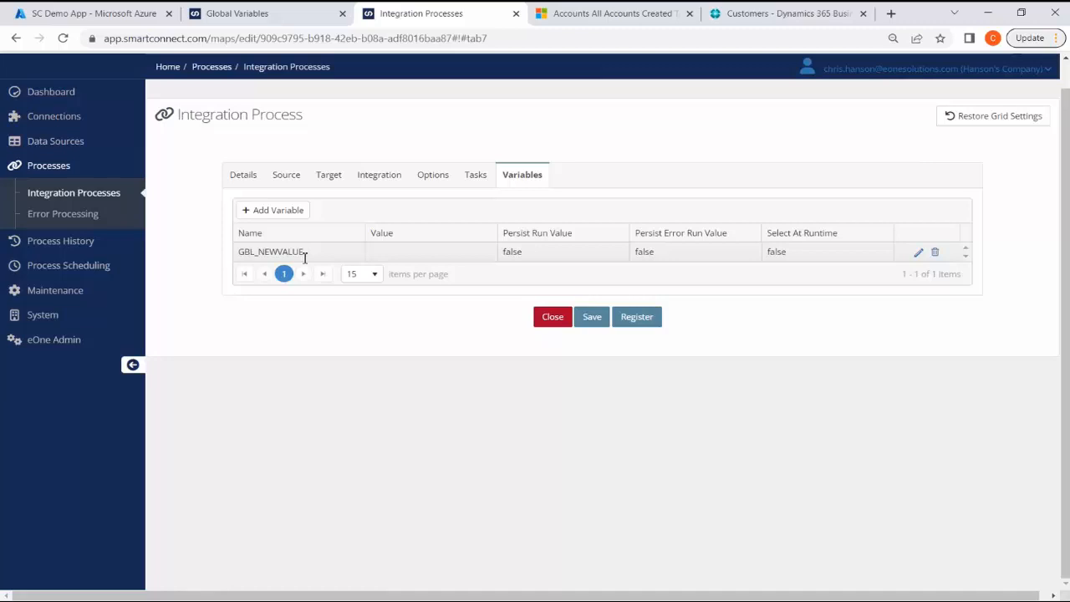
click(380, 177)
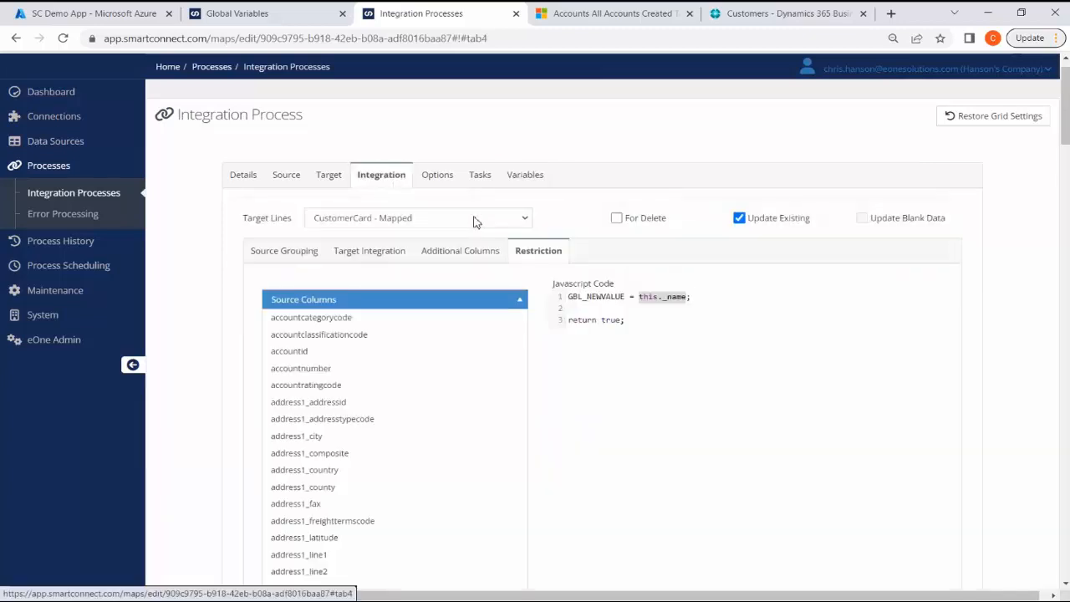
click(640, 297)
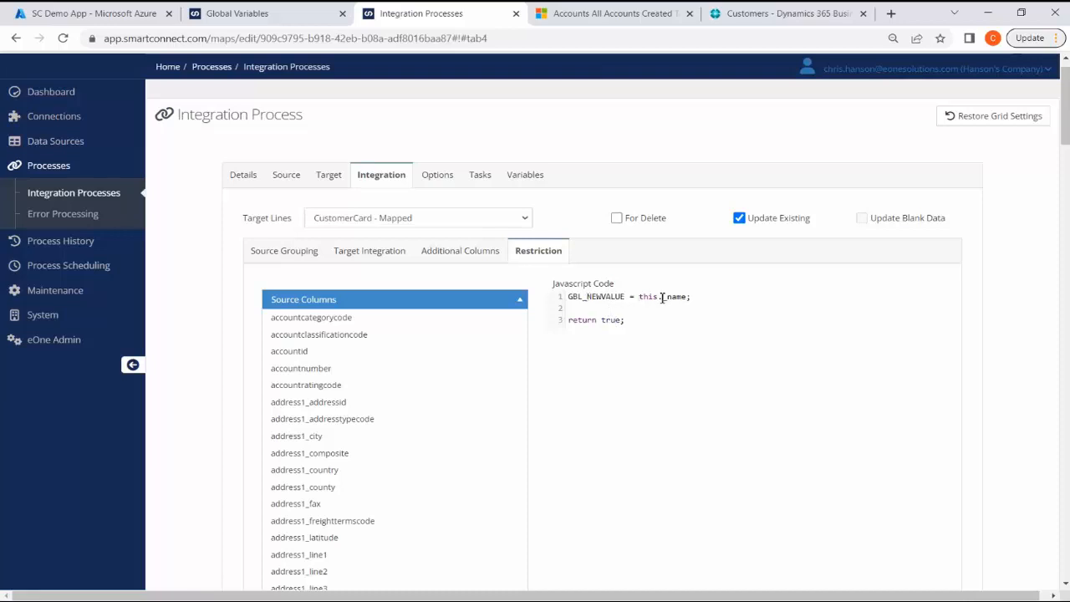
Step: Open the RUNMAP_ACCOUNTS post-success task, review its integration and parent variable settings, and save the task
click(488, 181)
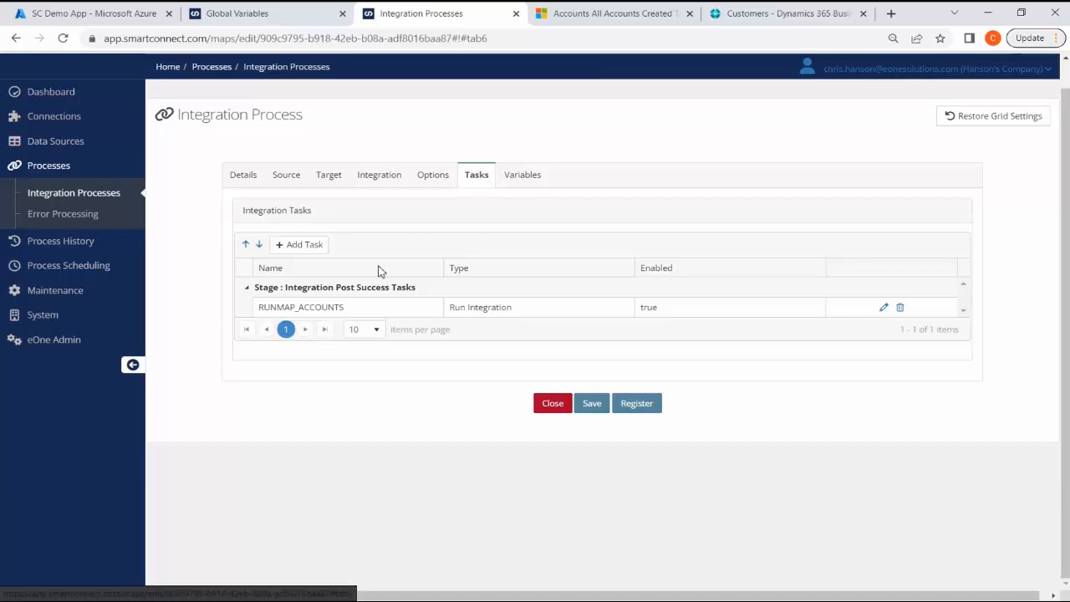
drag(428, 289, 284, 293)
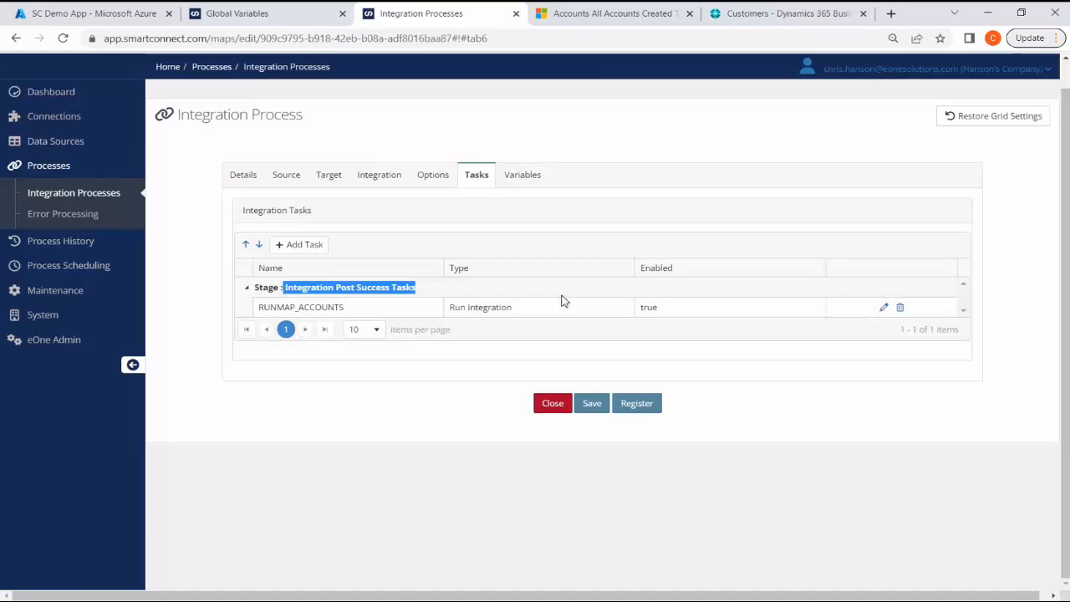
click(884, 310)
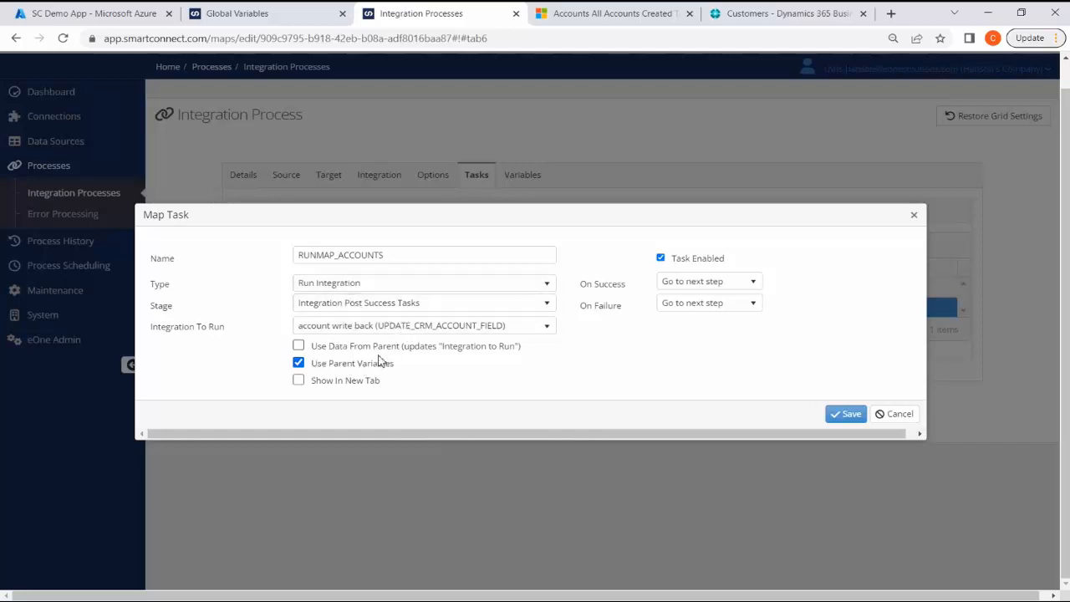
click(849, 413)
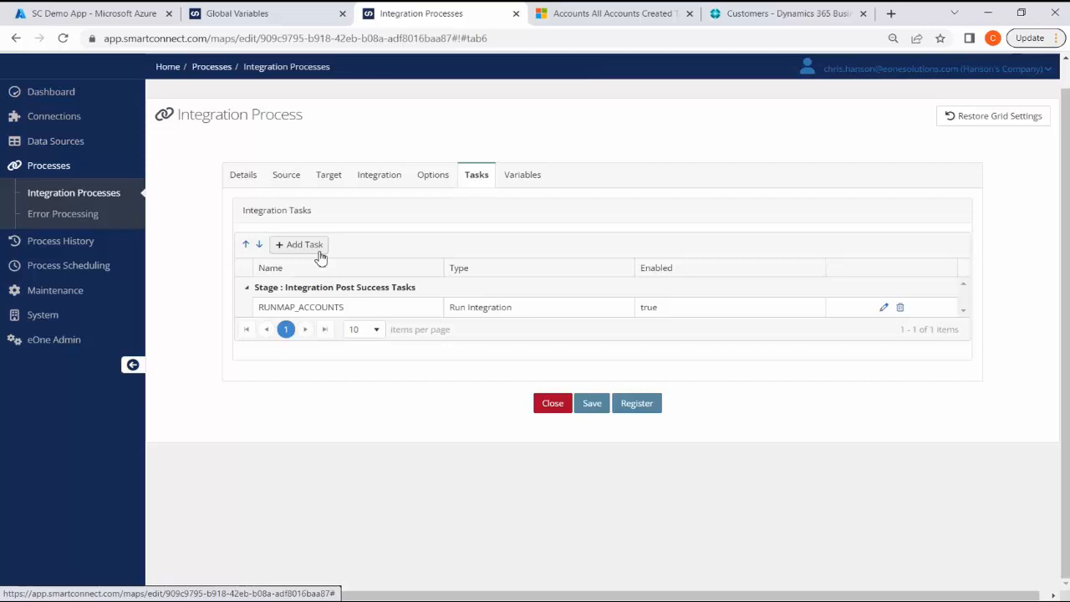
Step: Return to the integration process list and open the account write back process (UPDATE_CRM_ACCOUNT_FIELD) for modification
click(112, 195)
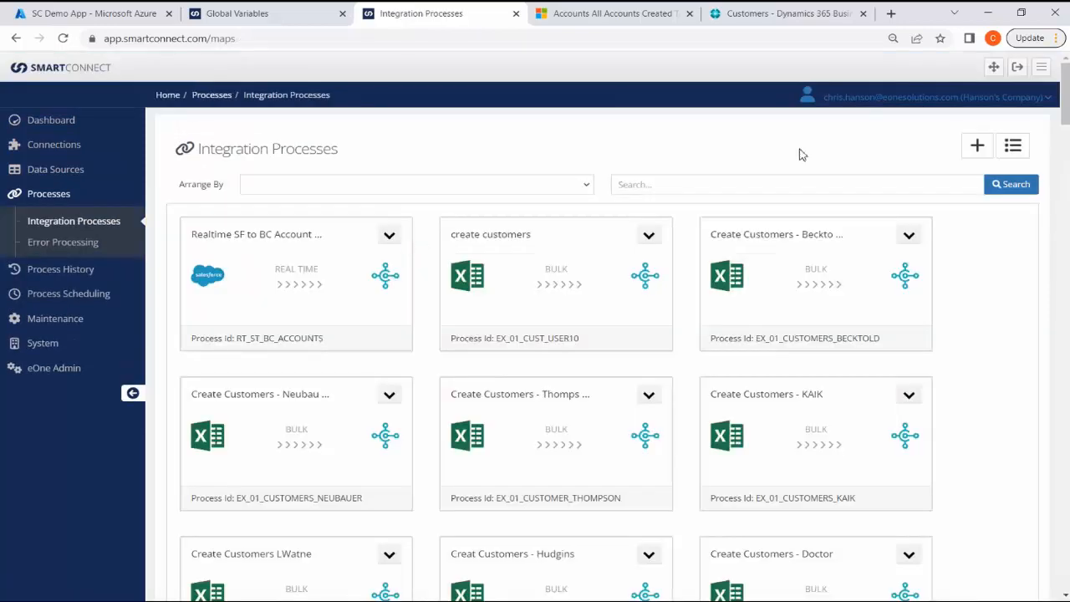
drag(1064, 122, 1064, 588)
click(910, 246)
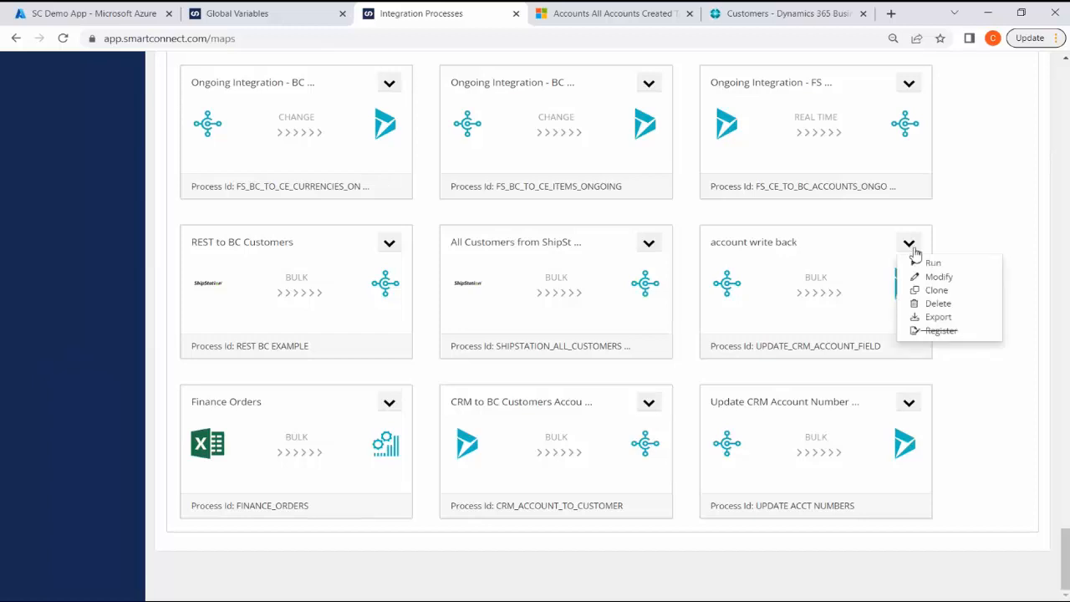
click(922, 278)
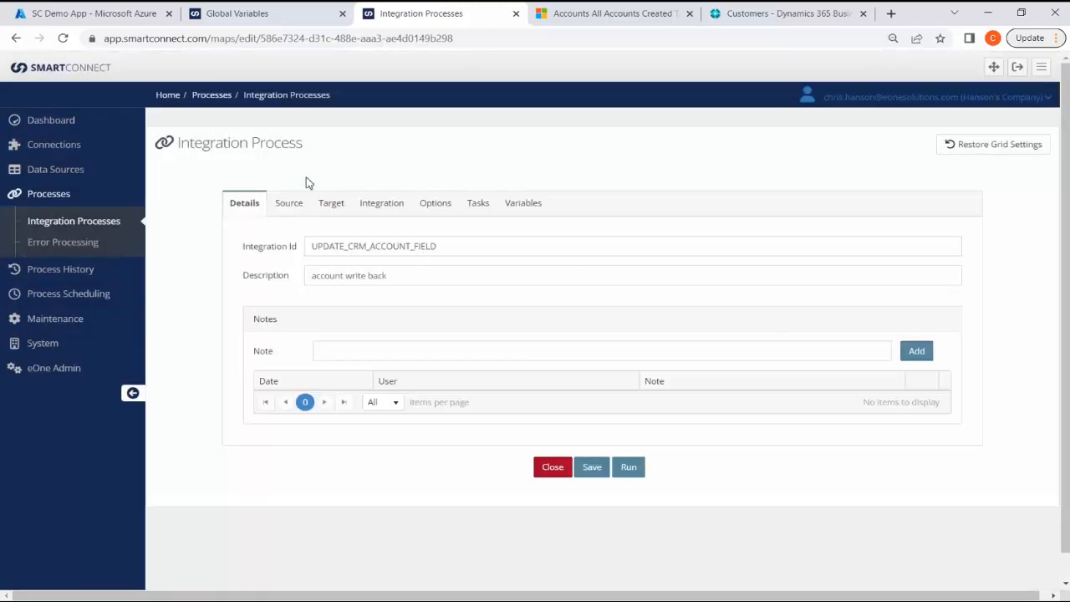
Step: Review the account write-back process's Business Central source, Customer Engagement target and the target integration mapping of Account Name and Account Number
click(290, 205)
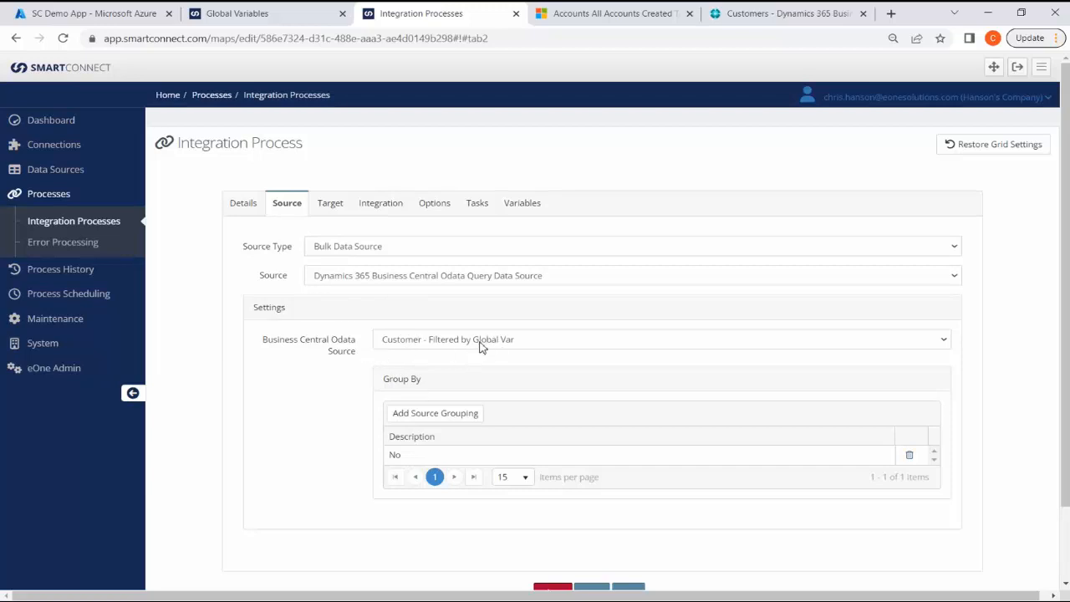
click(333, 206)
scroll(414, 276, down, 1)
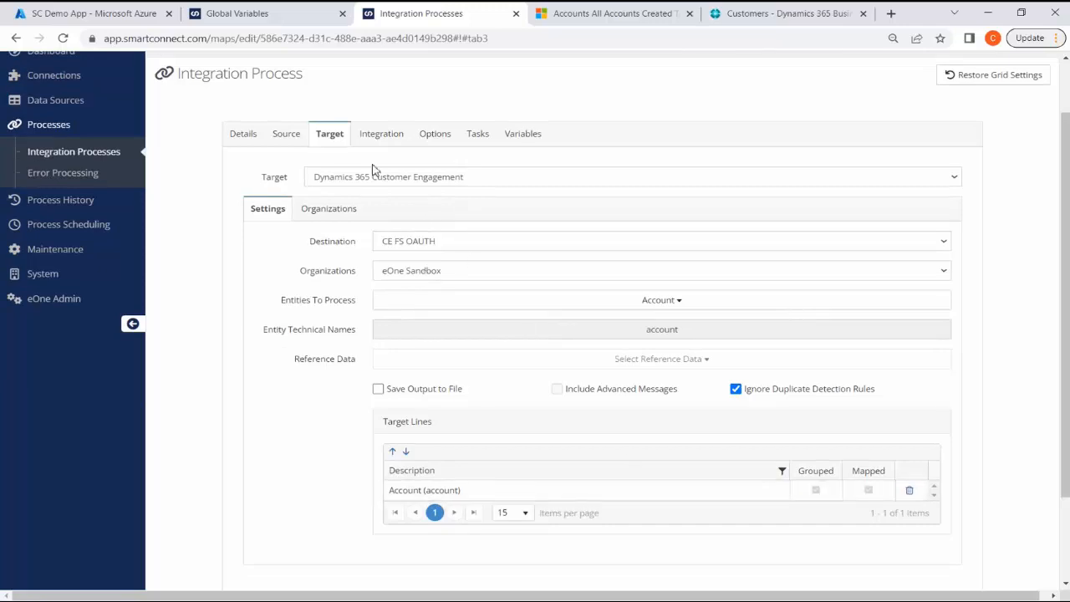
click(377, 138)
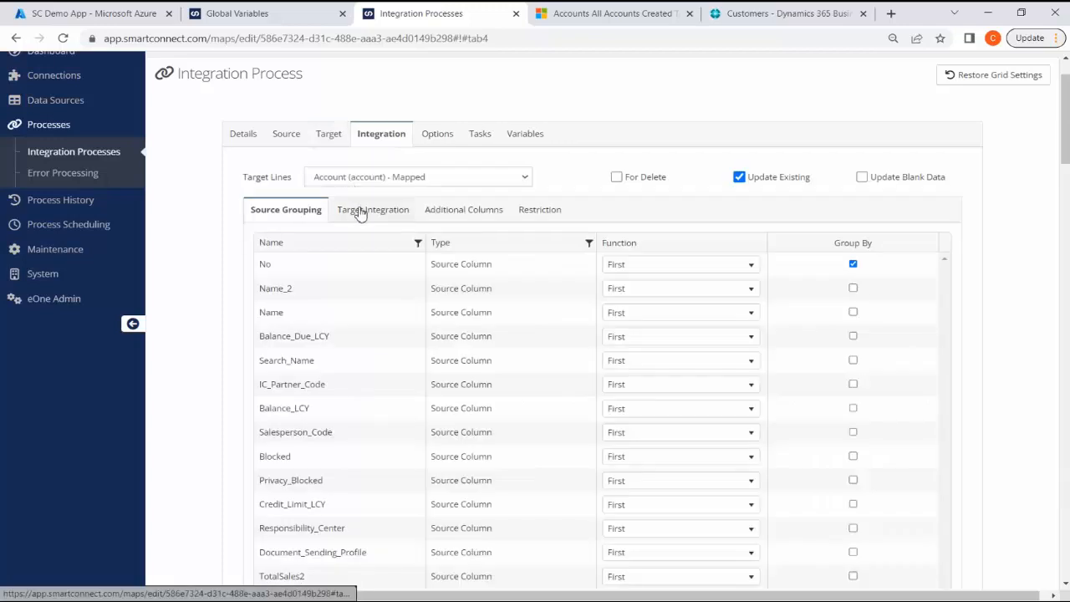
click(366, 215)
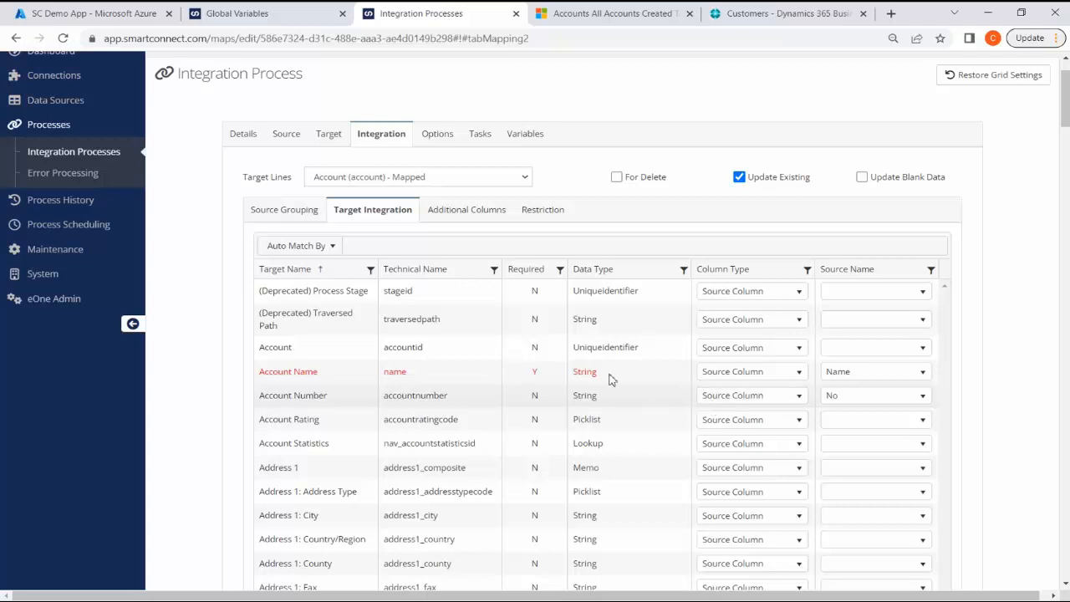
Step: Try grouping the write-back's Account line by Name instead of No, and recheck the target integration mapping
click(296, 211)
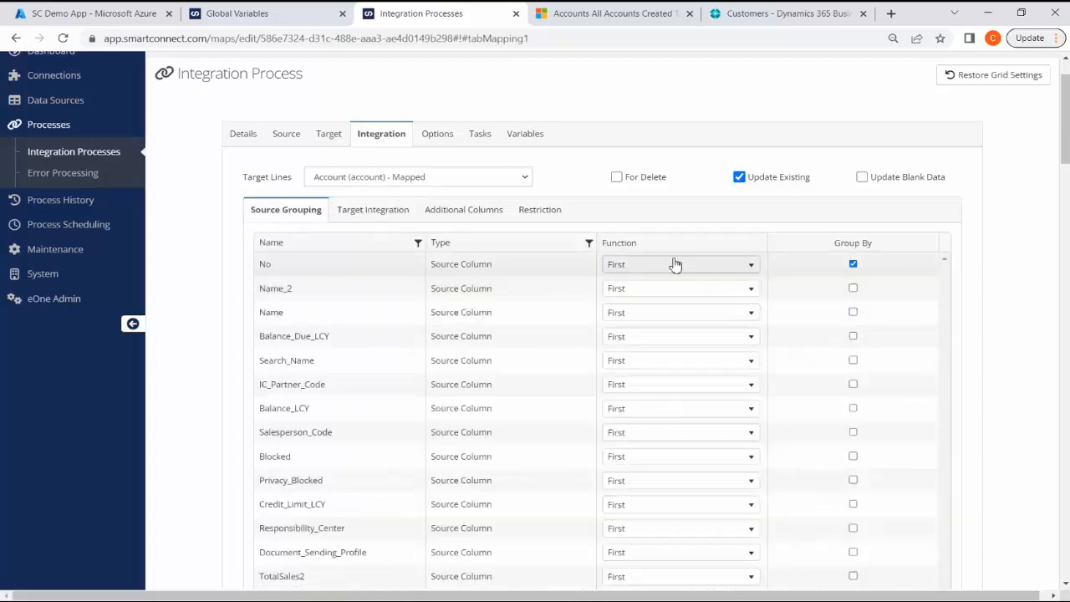
click(853, 264)
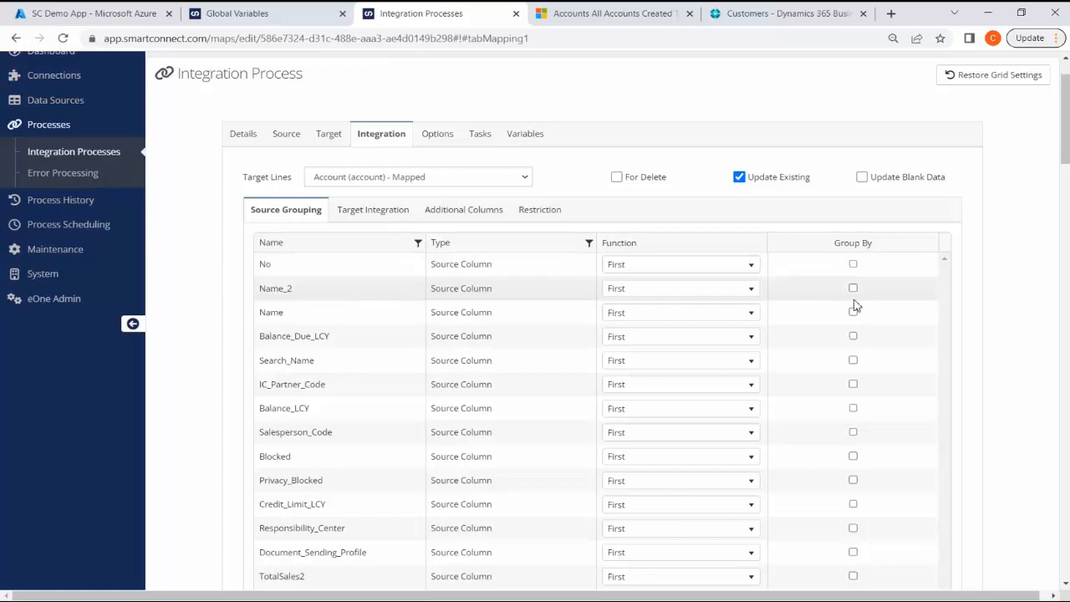
click(853, 312)
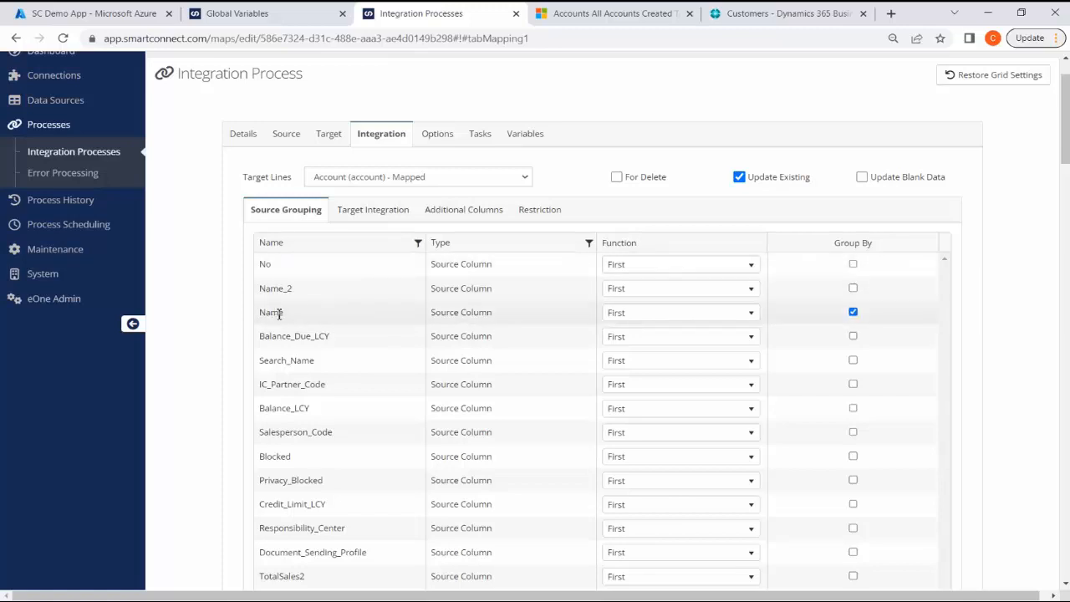
click(396, 214)
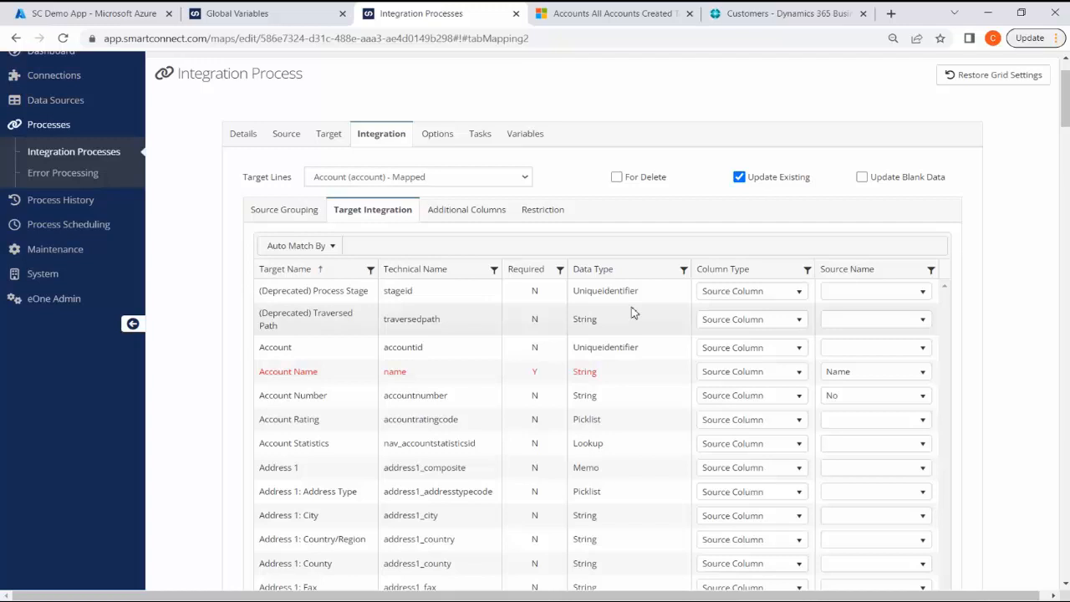
Step: Recheck the write-back's source, close the process without saving, and open the Customer - Filtered by Global Var bulk query for editing
click(286, 135)
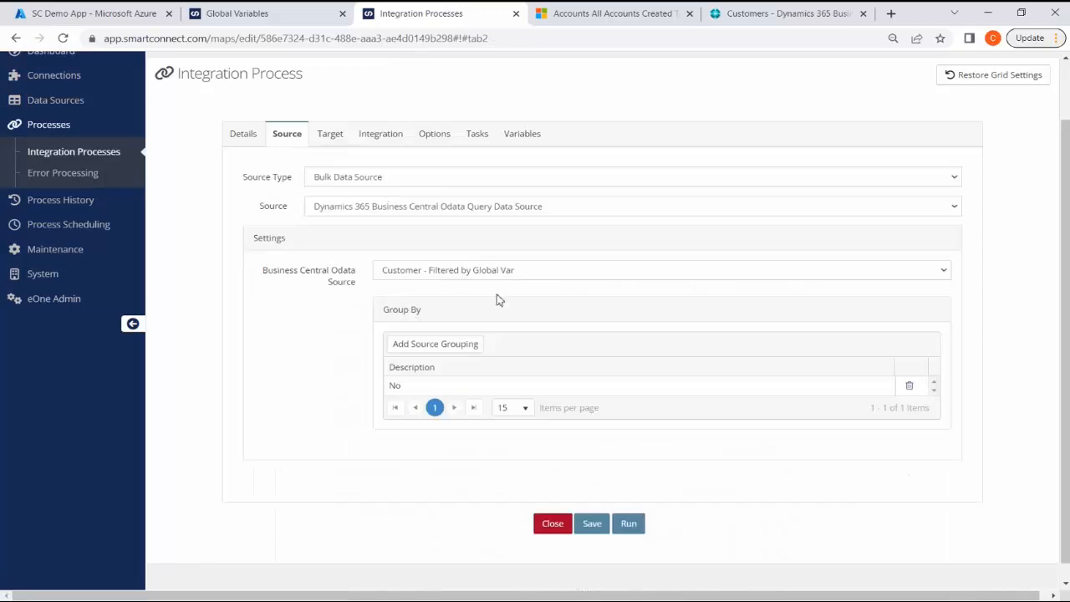
click(561, 530)
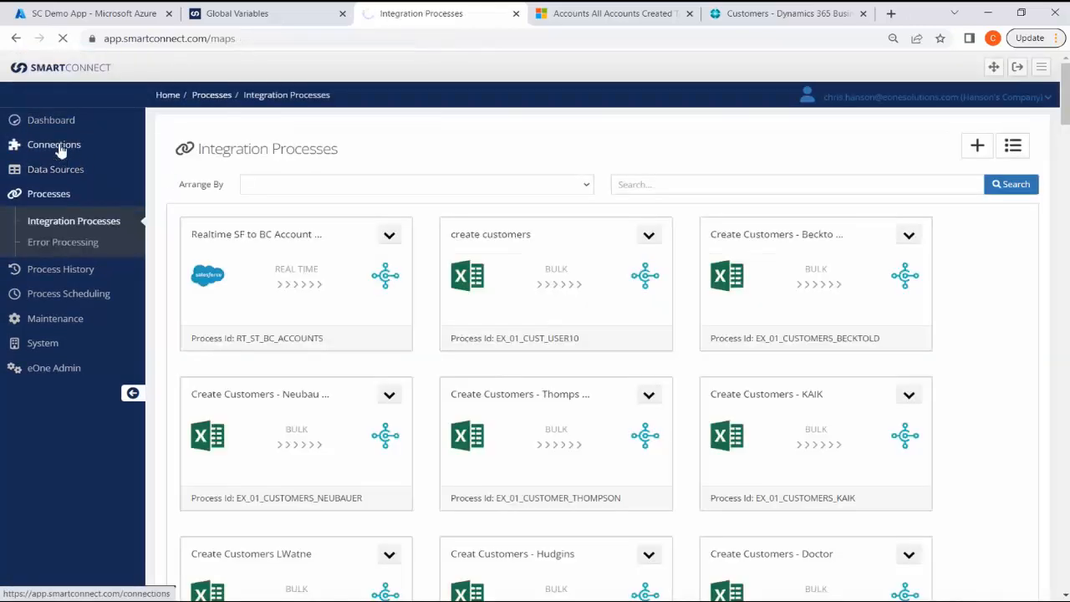
click(60, 143)
click(60, 178)
click(60, 196)
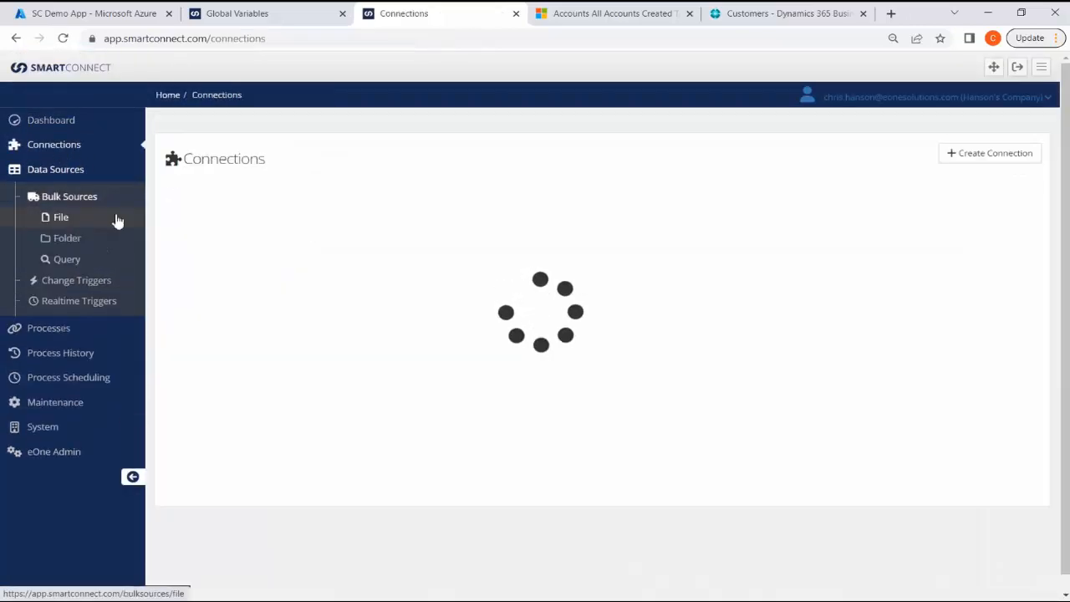
click(65, 260)
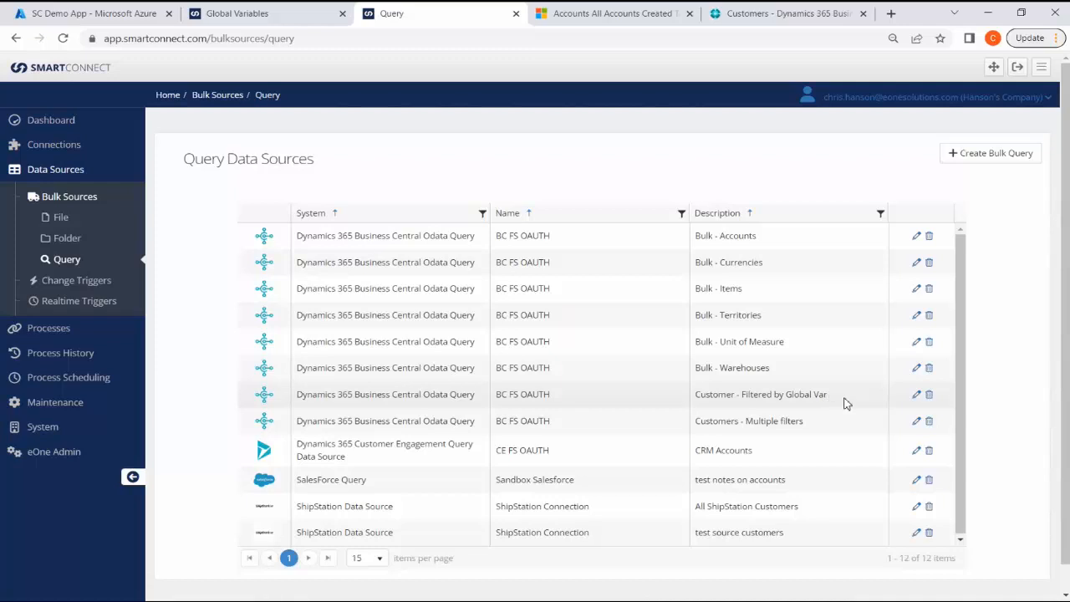
click(915, 397)
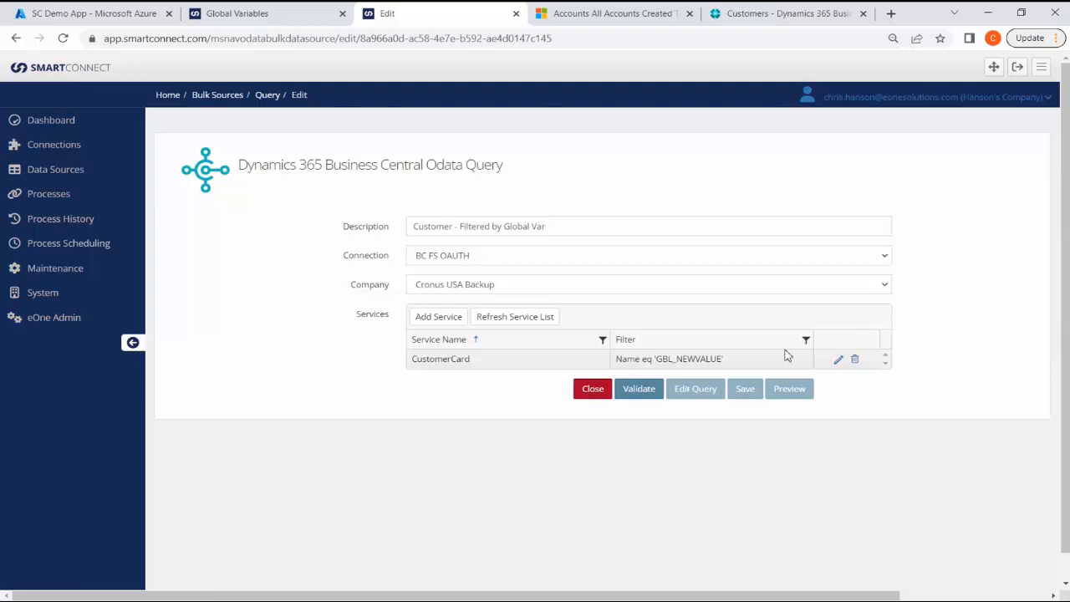
Step: Examine the CustomerCard service's filter Name eq 'GBL_NEWVALUE' and update the service with that filter
click(838, 360)
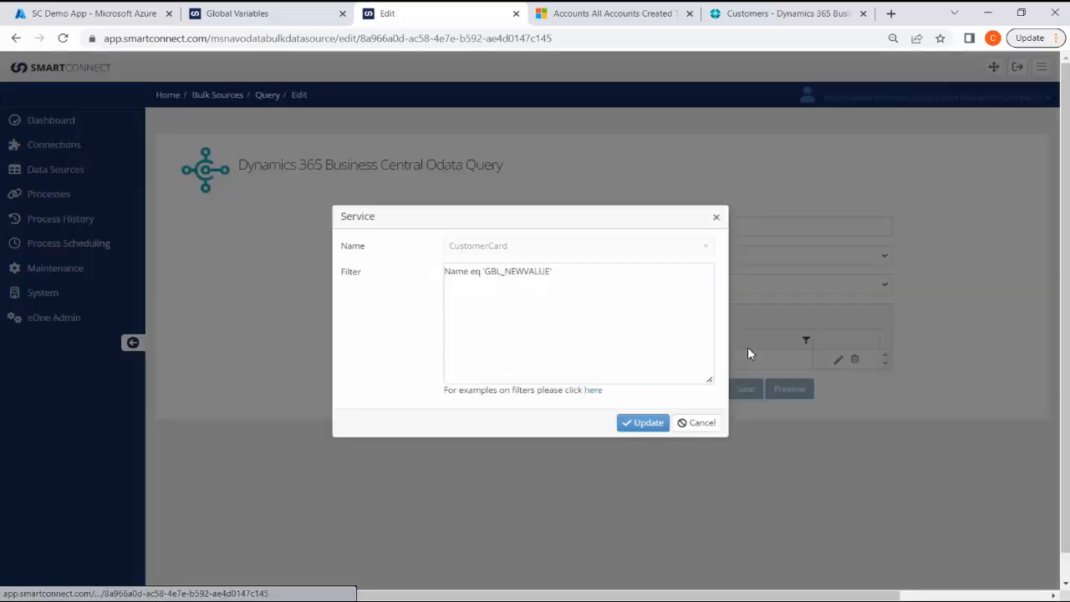
double_click(474, 275)
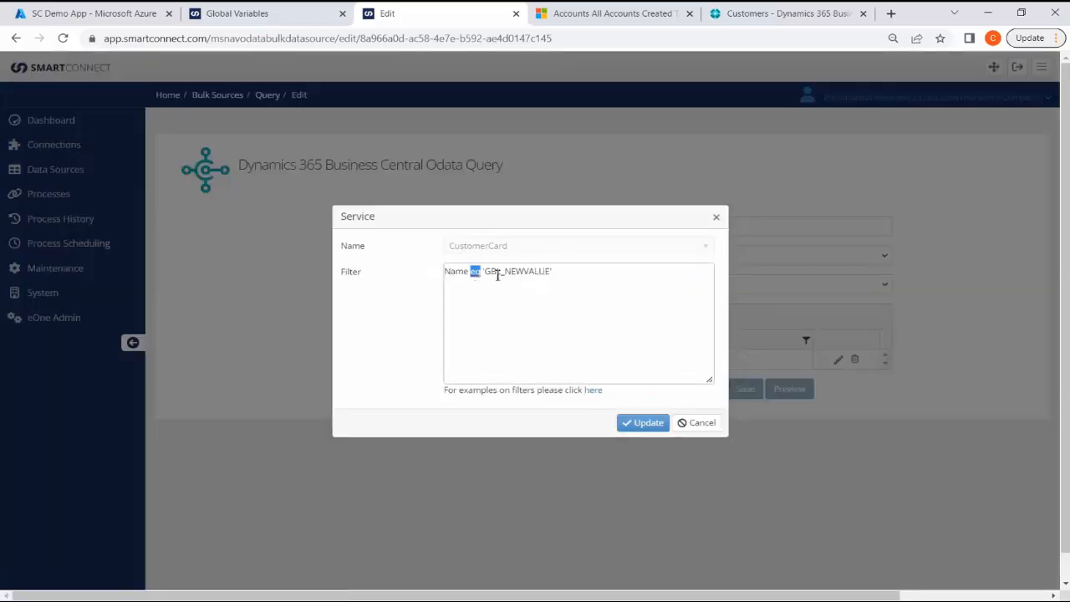
drag(484, 273, 559, 272)
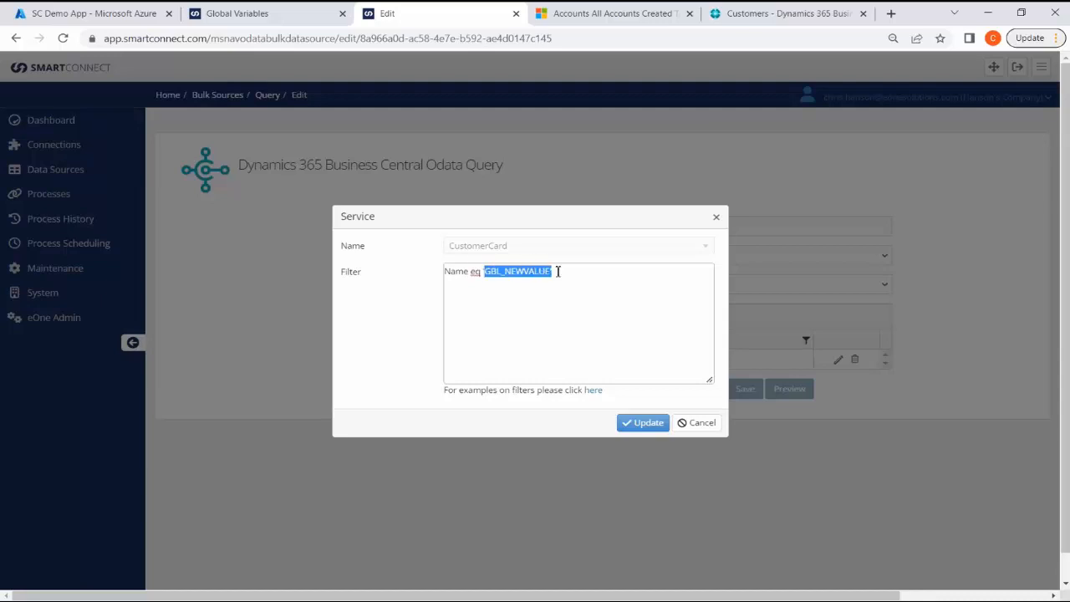
click(575, 272)
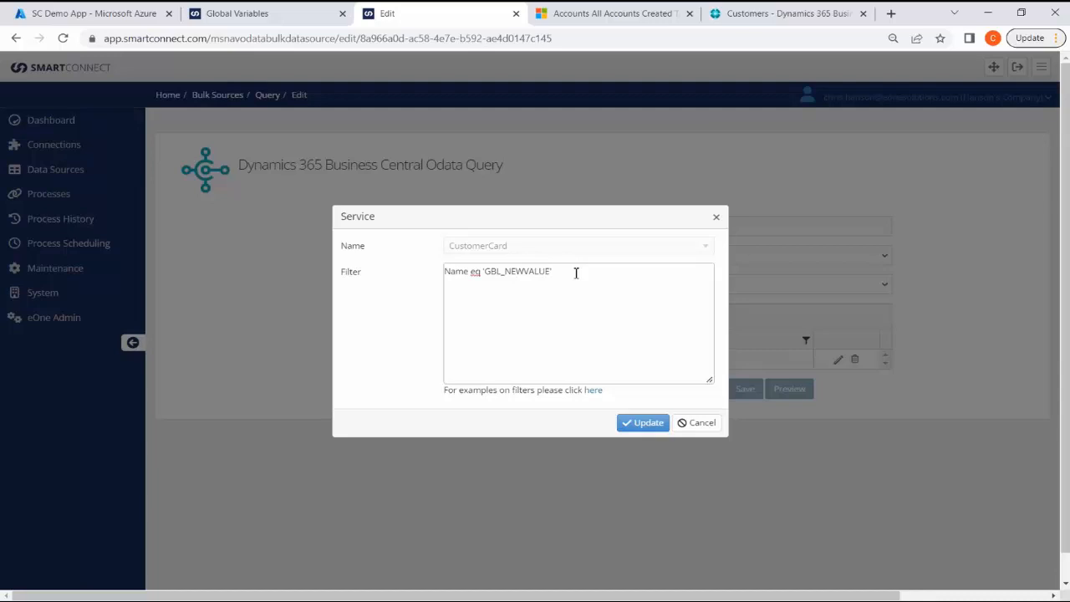
text(')
click(648, 423)
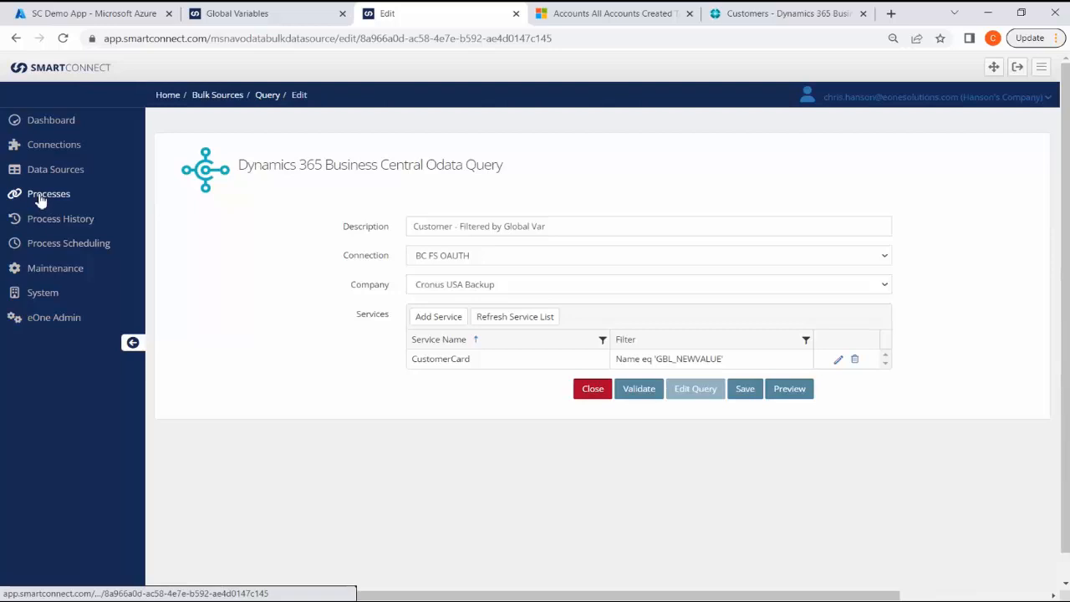
Step: Switch to the global variables page and locate the GBL_ACCOUNTFILTER variable
click(215, 13)
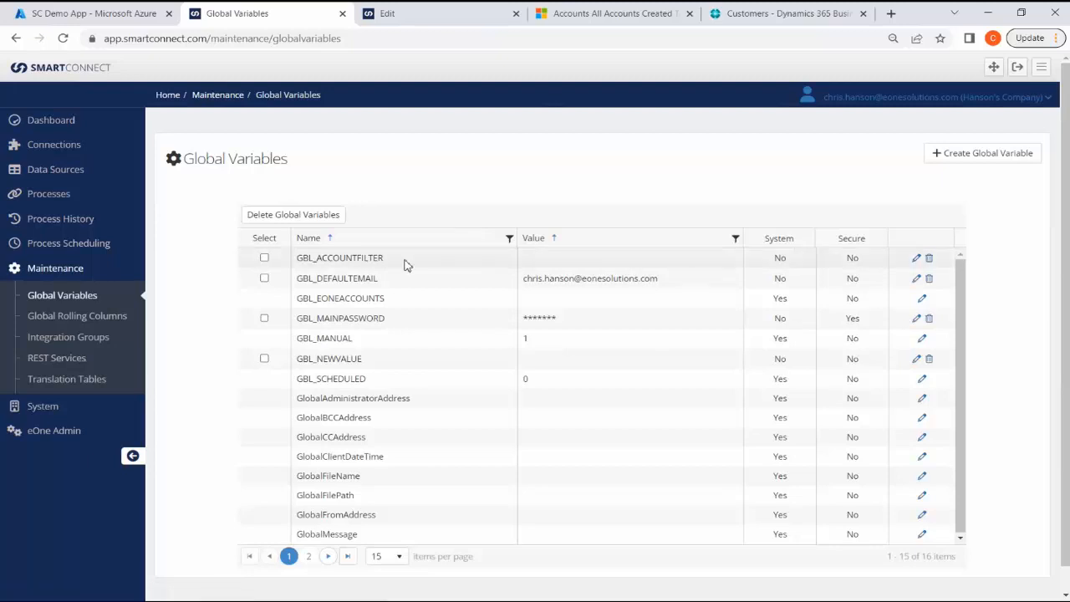
drag(384, 259, 295, 260)
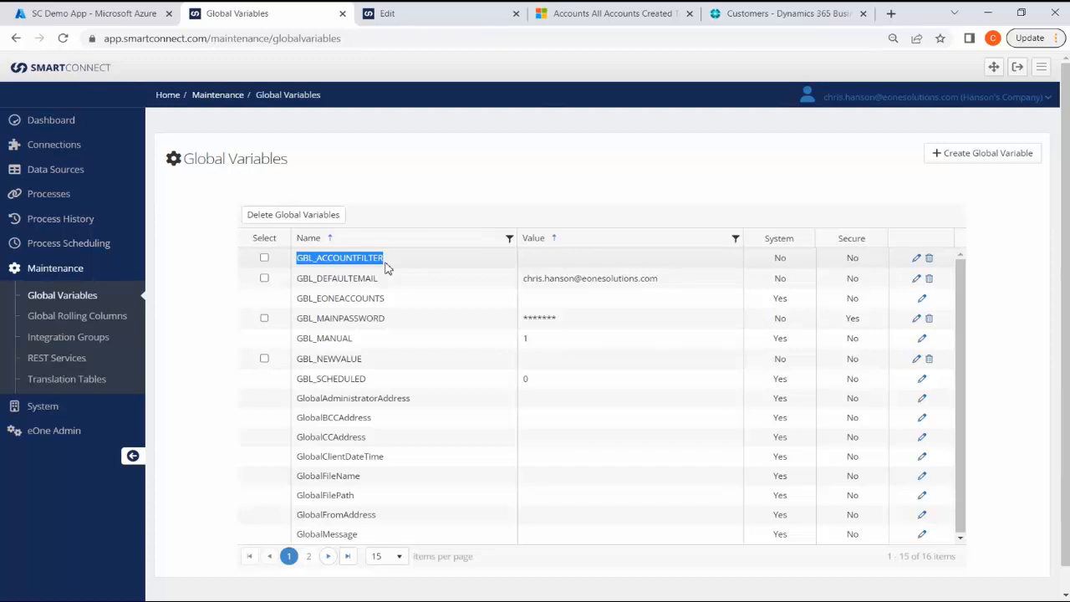
Step: Return to the integration process list and open the CRM_ACCOUNT_TO_CUSTOMER process for modification
click(74, 200)
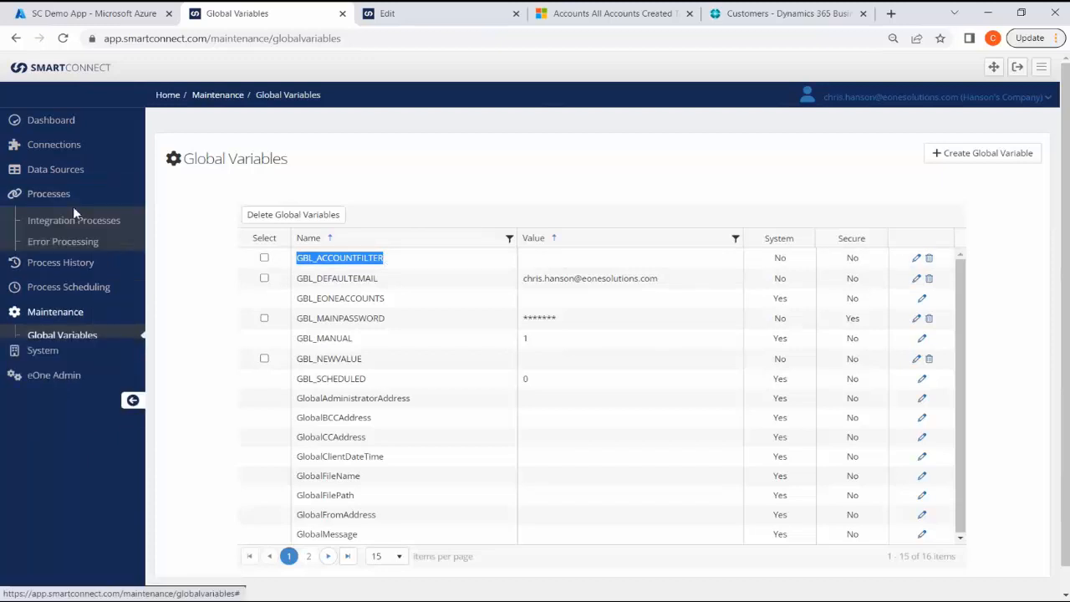
click(74, 219)
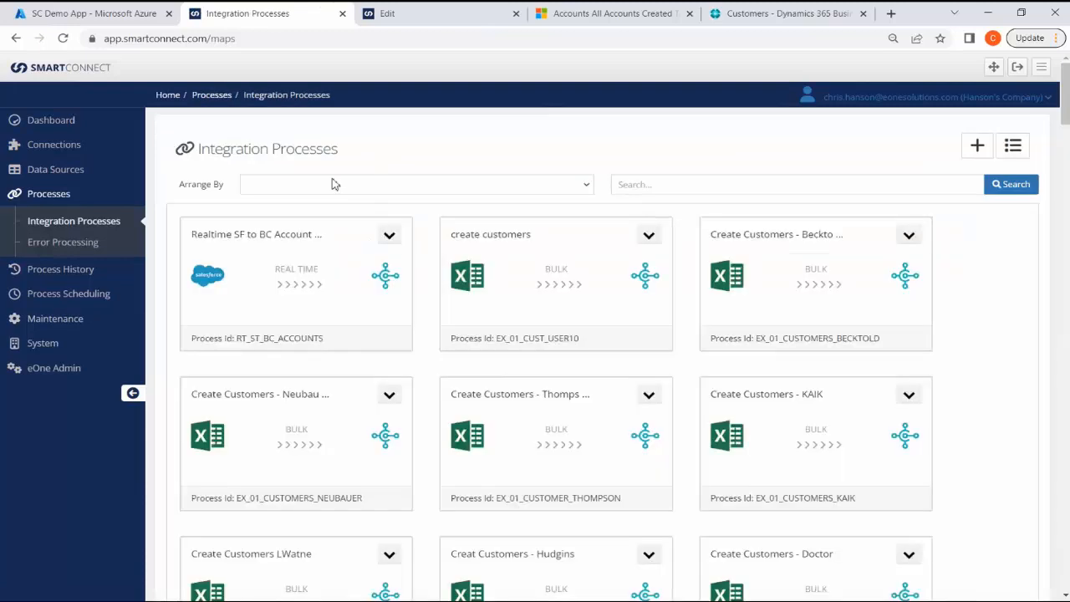
scroll(605, 210, down, 4)
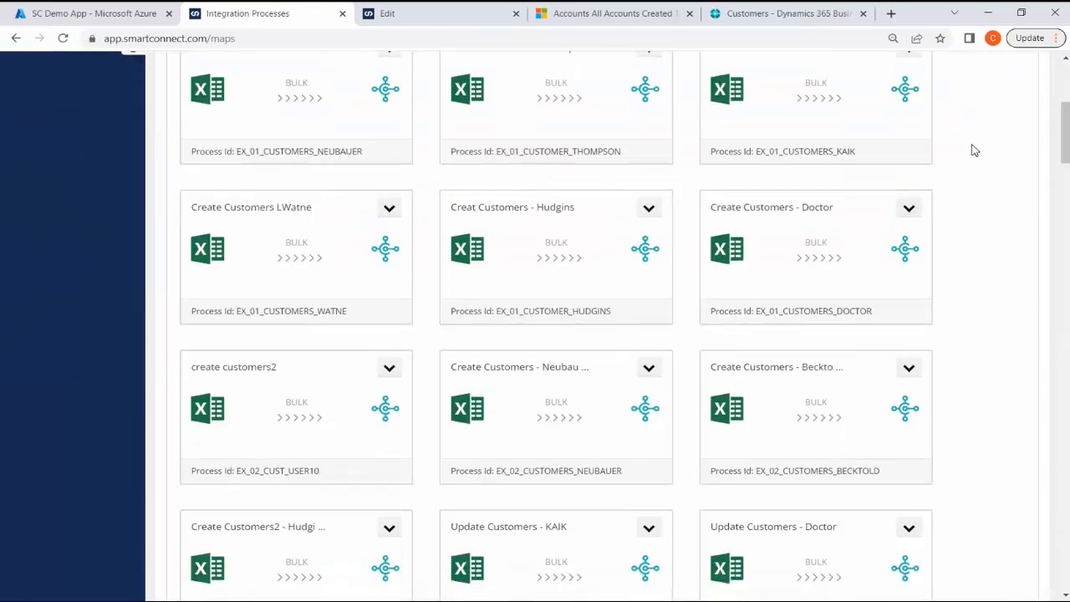
drag(1065, 134, 1065, 561)
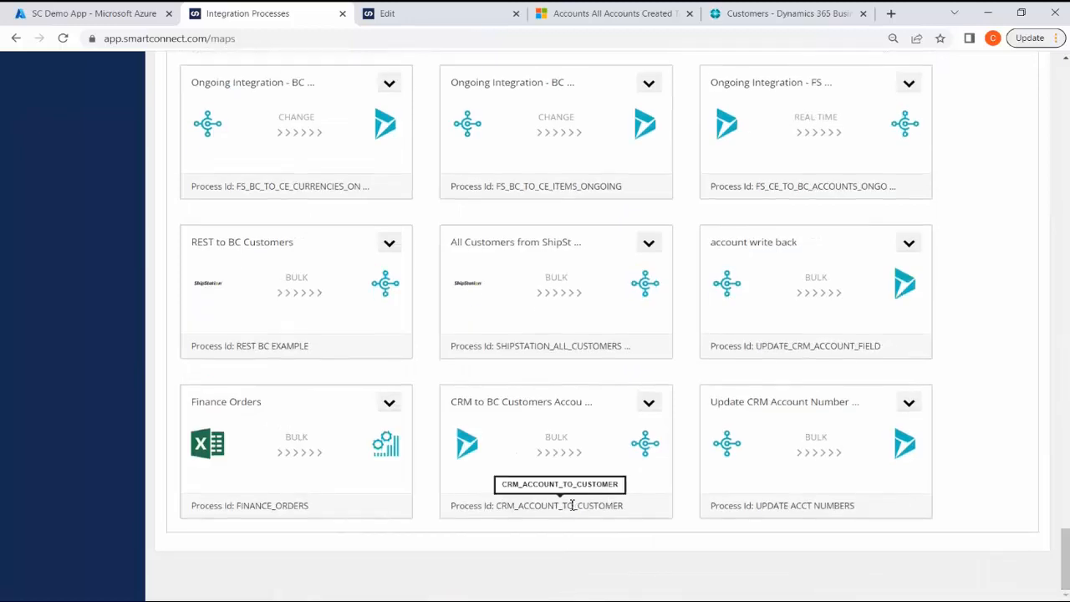
click(646, 404)
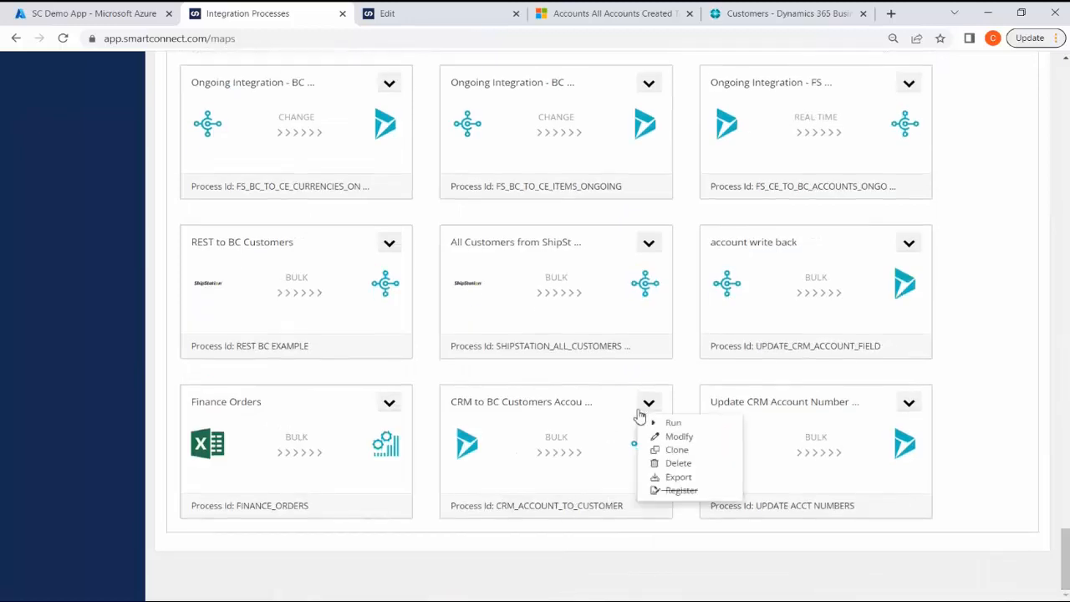
click(677, 436)
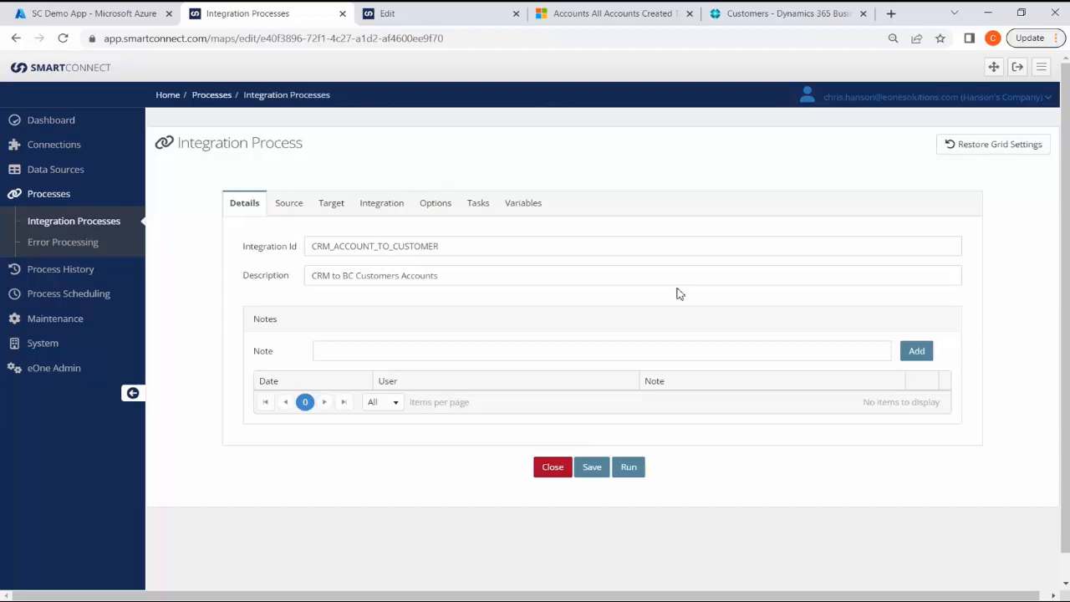
Step: Switch to Dynamics 365 Sales Hub, refresh the All Accounts Created Today list, and return to the SmartConnect process
click(595, 14)
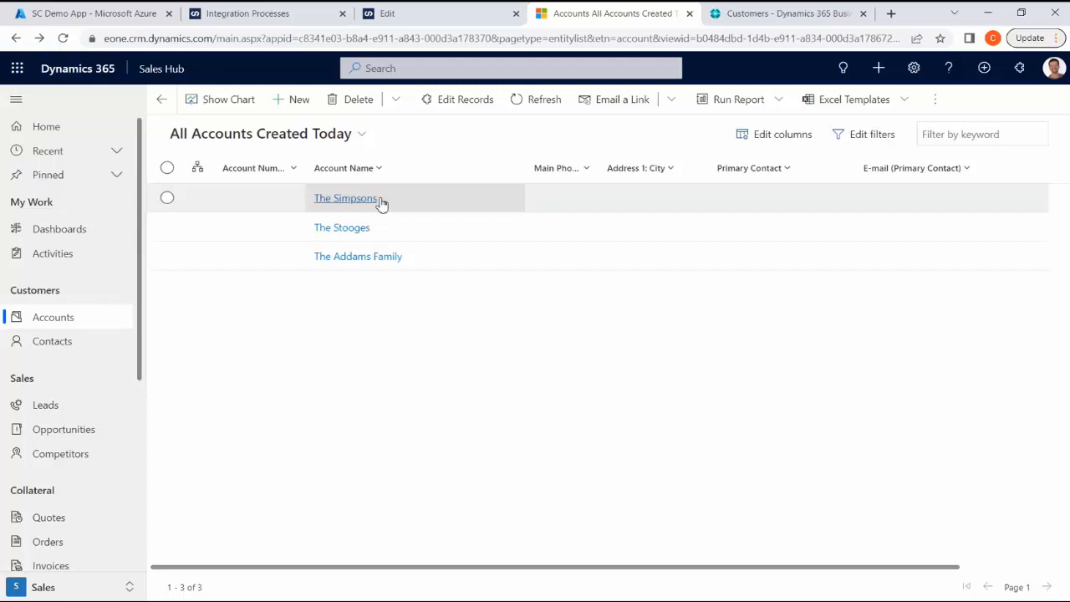
click(535, 102)
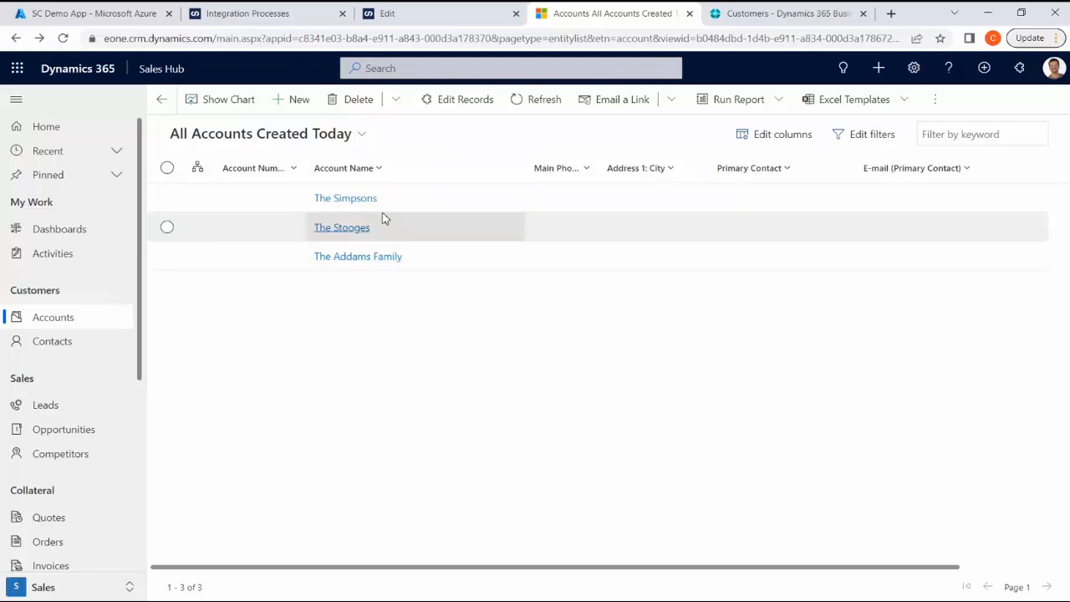
click(324, 22)
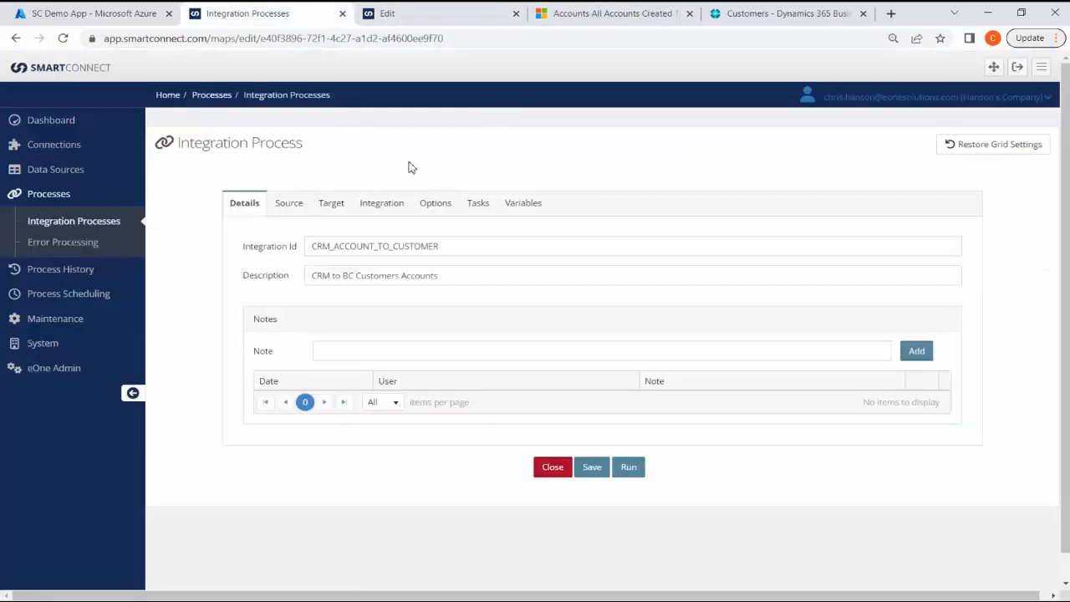
Step: Review the CRM_ACCOUNT_TO_CUSTOMER process's CRM Accounts source and its Business Central Customer_Card target settings
click(306, 207)
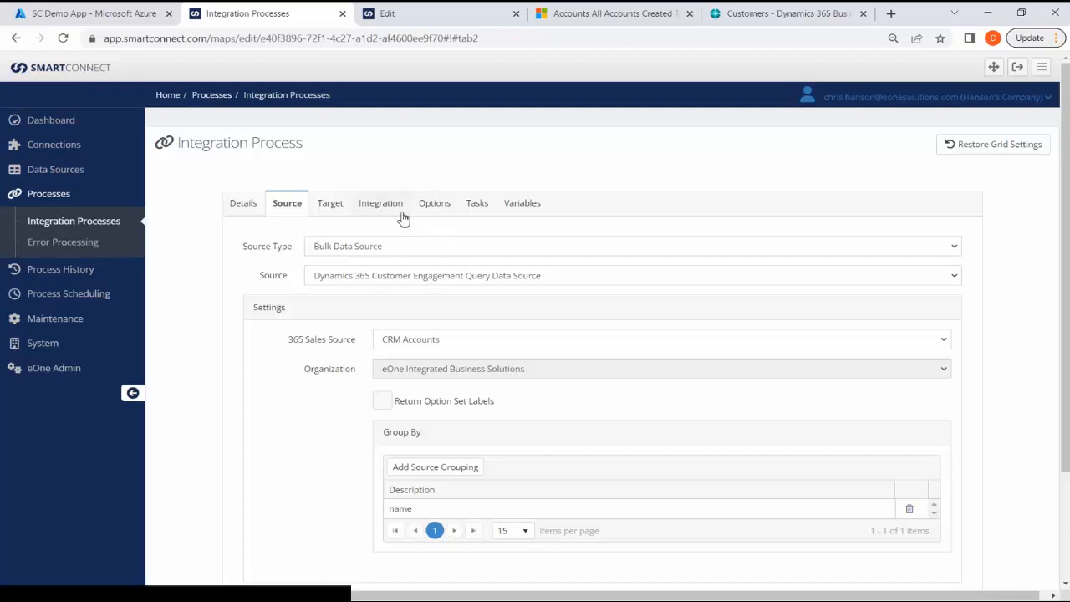
click(331, 203)
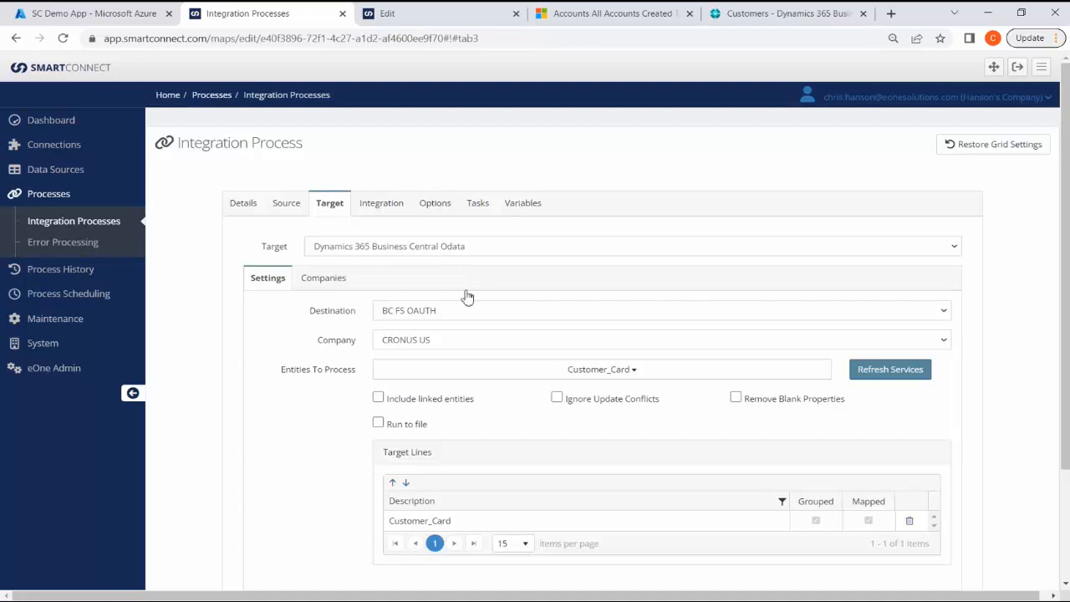
scroll(467, 296, down, 2)
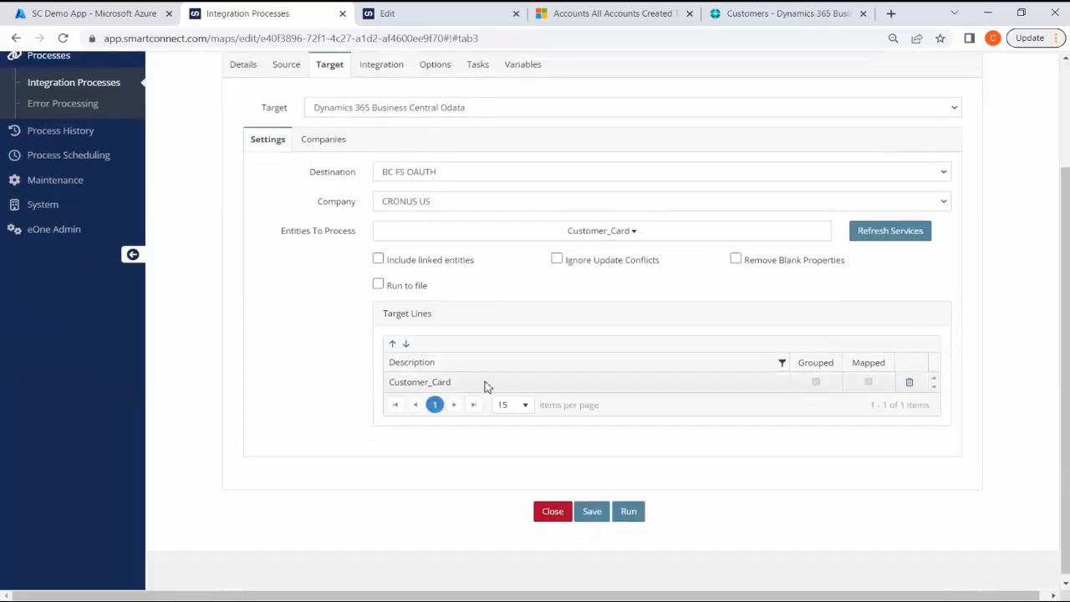
Step: Review the Customer_Card target field mappings in the CRM_ACCOUNT_TO_CUSTOMER process
scroll(485, 386, up, 1)
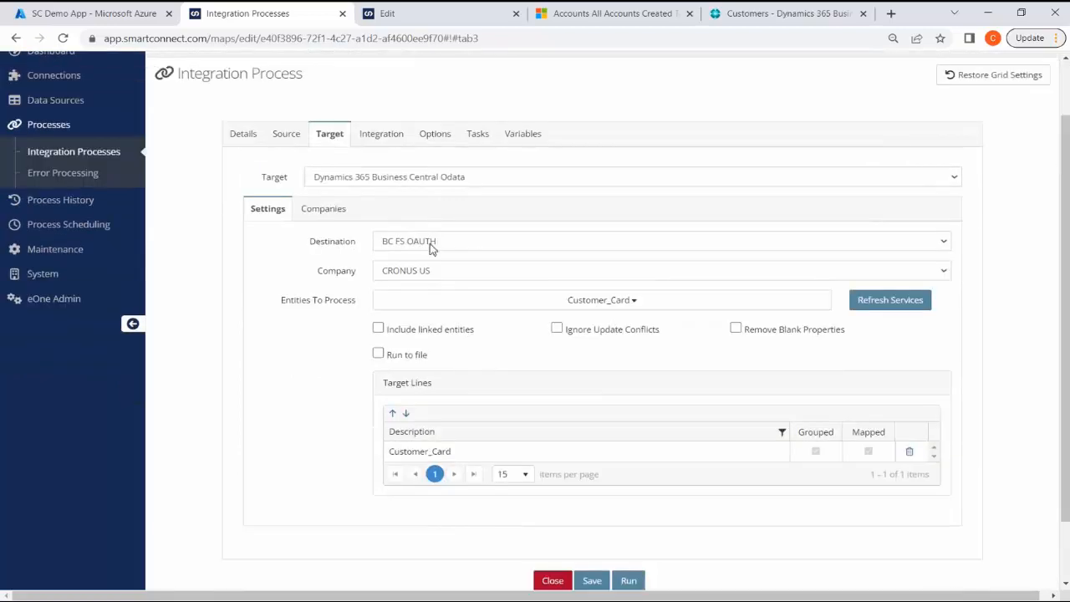
click(377, 148)
click(372, 211)
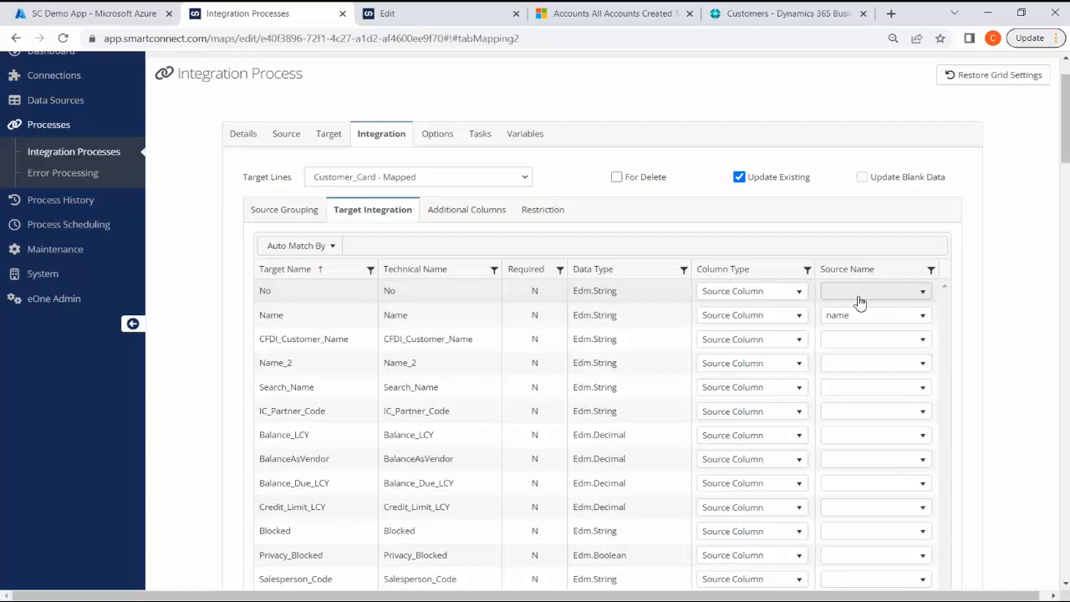
Step: Examine how the Customer_Card restriction script assigns the account name to GBL_ACCOUNTFILTER
click(558, 215)
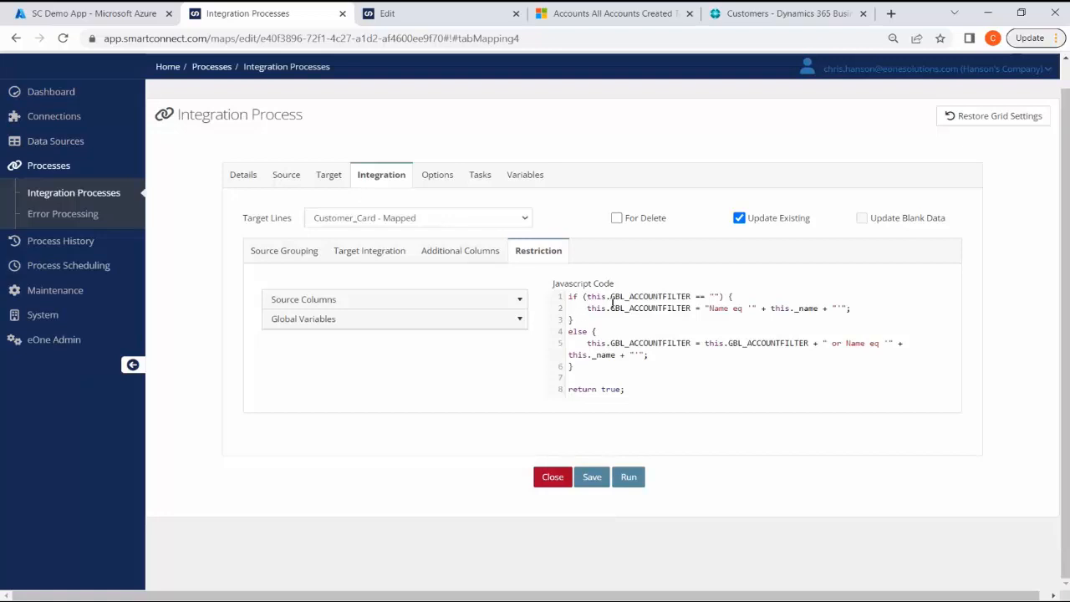
click(773, 309)
drag(773, 309, 818, 308)
drag(692, 309, 611, 308)
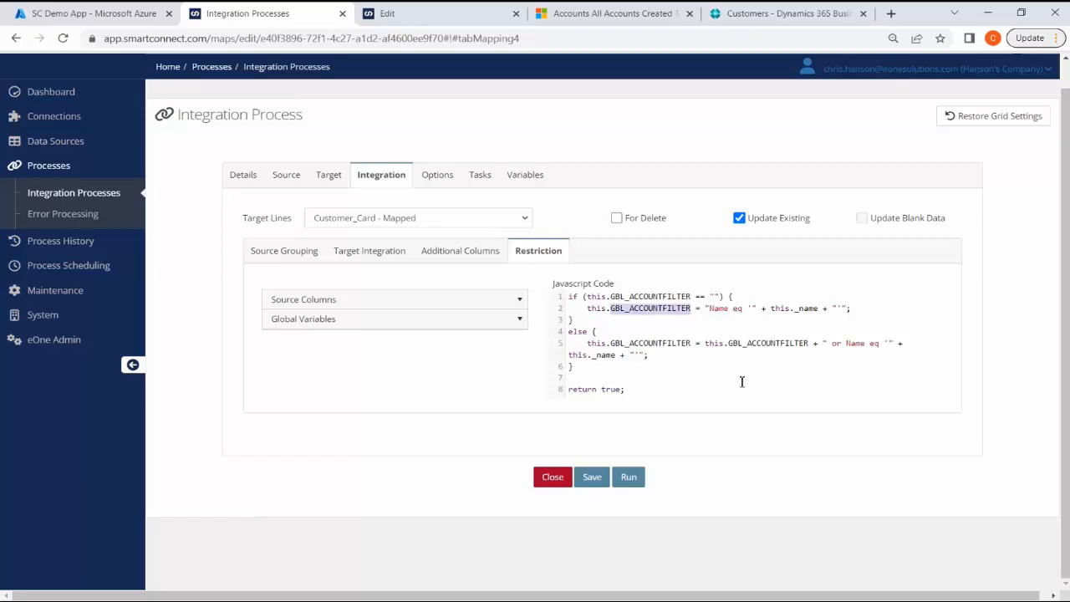
Step: Review the filter of the bulk query "Customer - Filtered by Global Var" among the query data sources, and close it
click(436, 16)
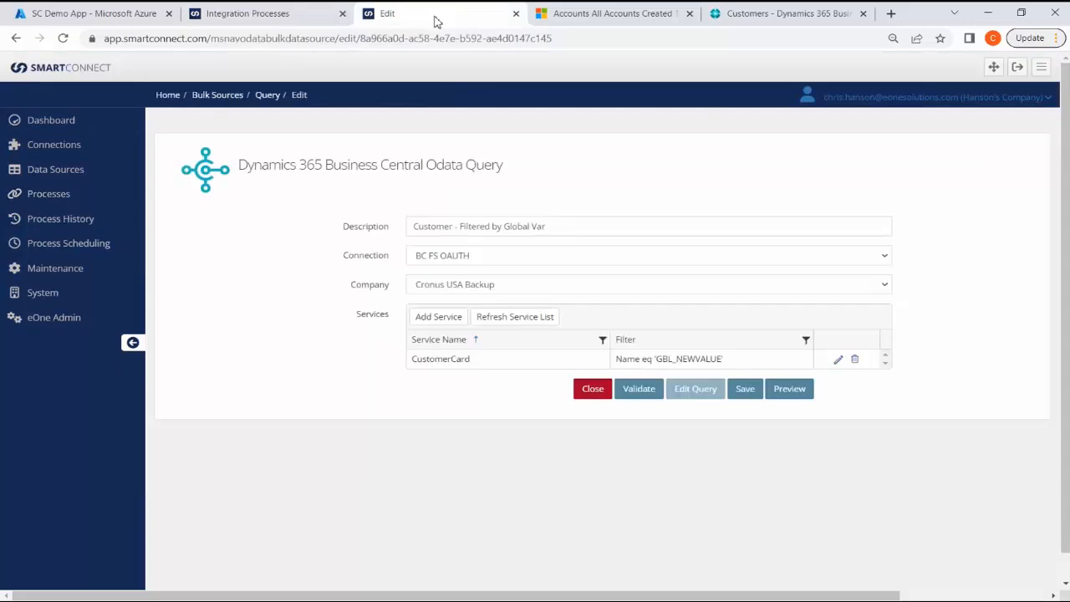
click(98, 173)
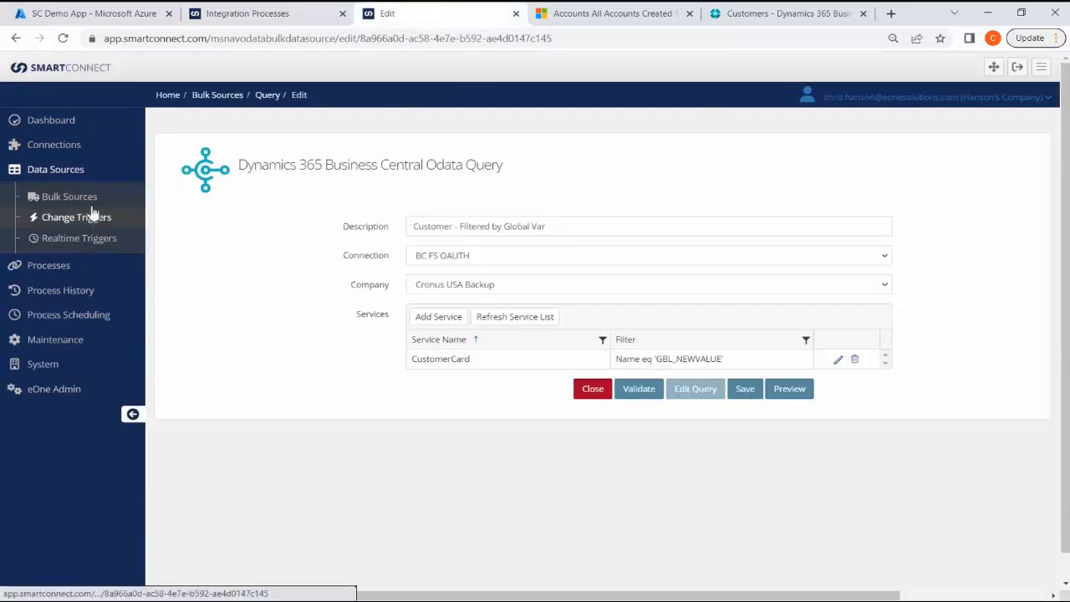
click(80, 197)
click(84, 260)
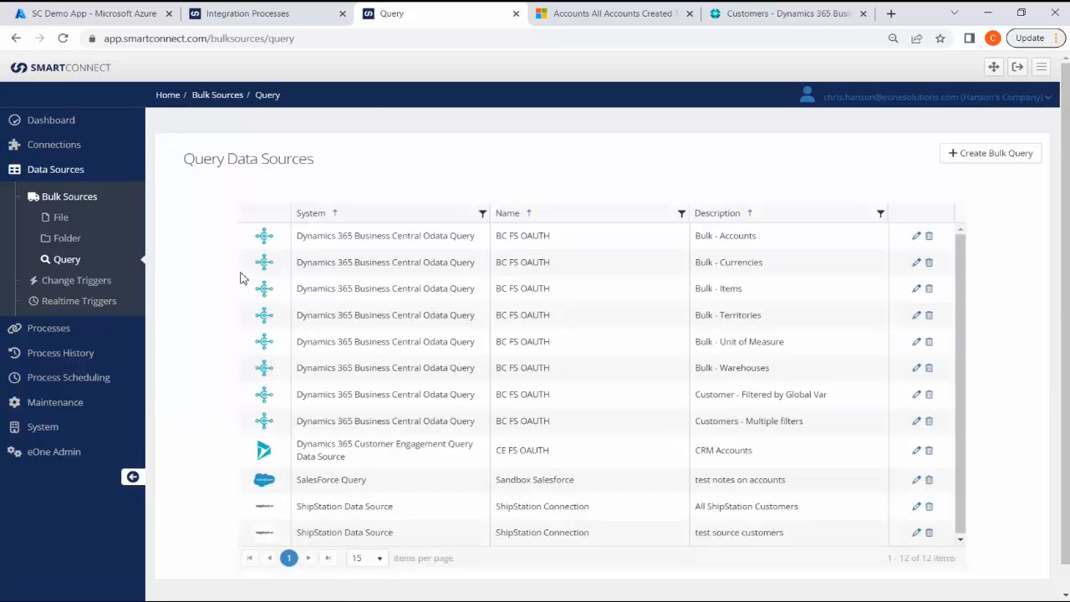
click(915, 396)
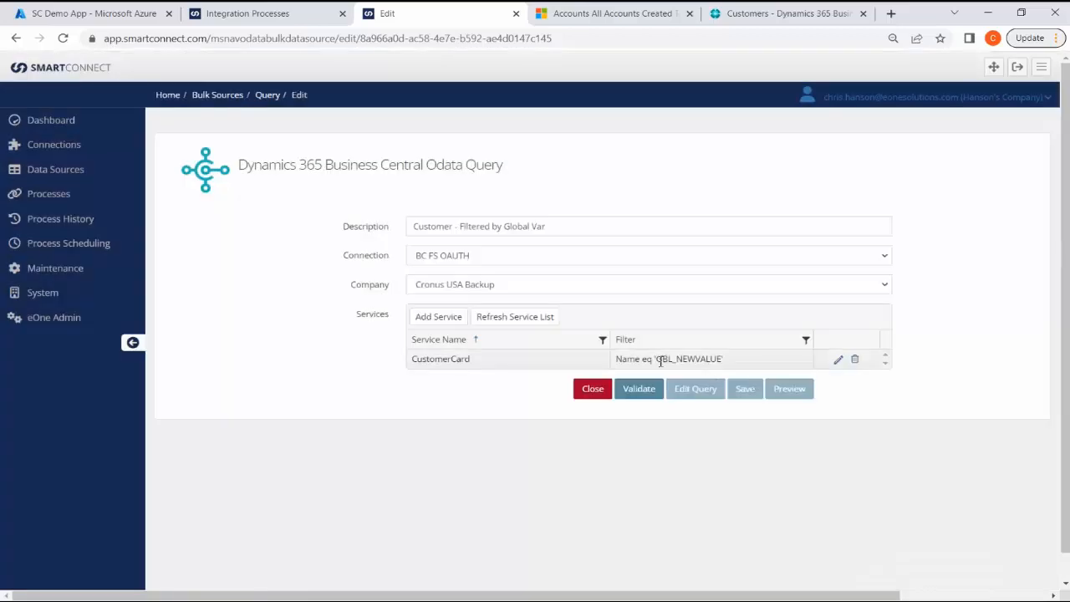
drag(657, 359, 722, 359)
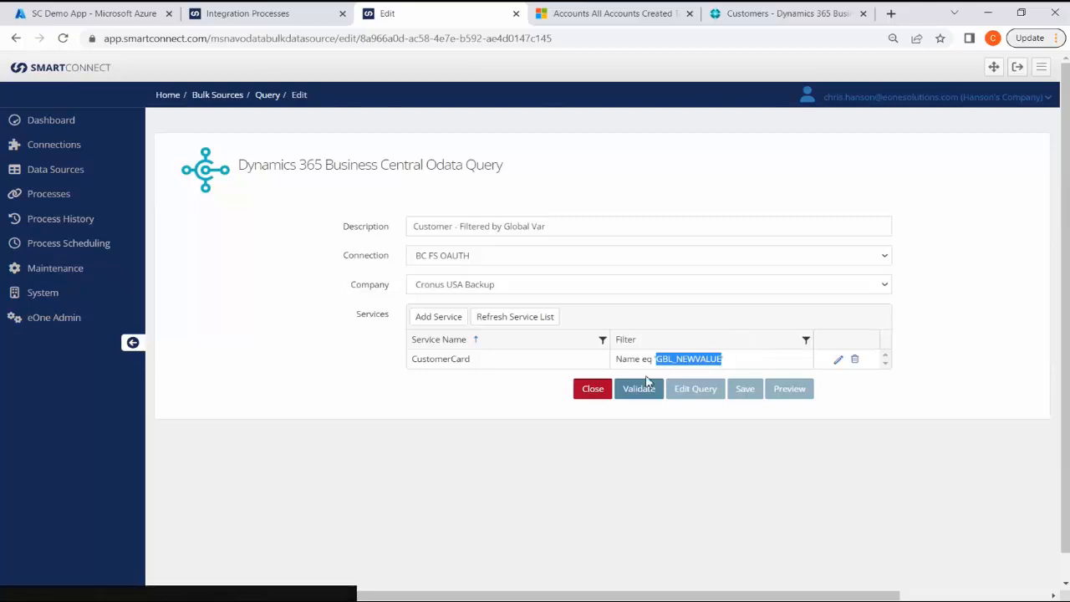
click(593, 389)
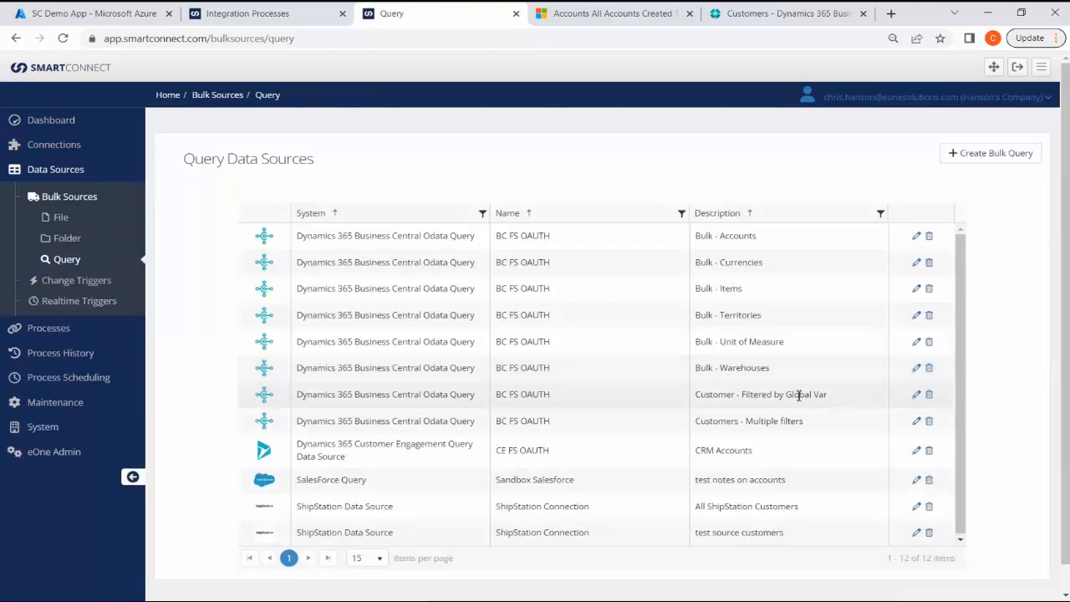
Step: Open the "Customers - Multiple filters" query and inspect the filter of its CustomerCard service
click(916, 424)
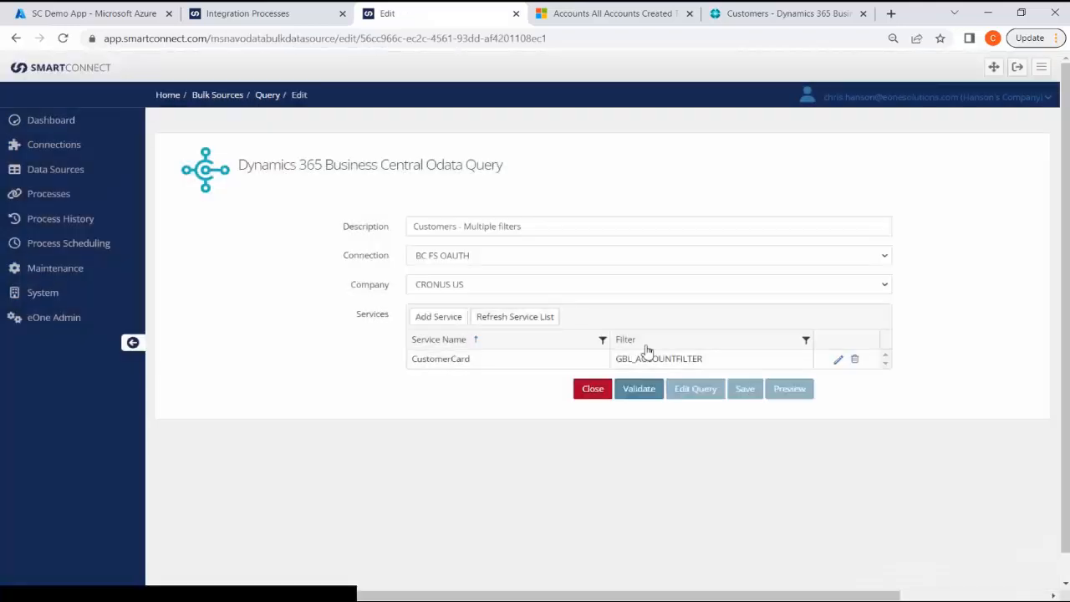
click(837, 361)
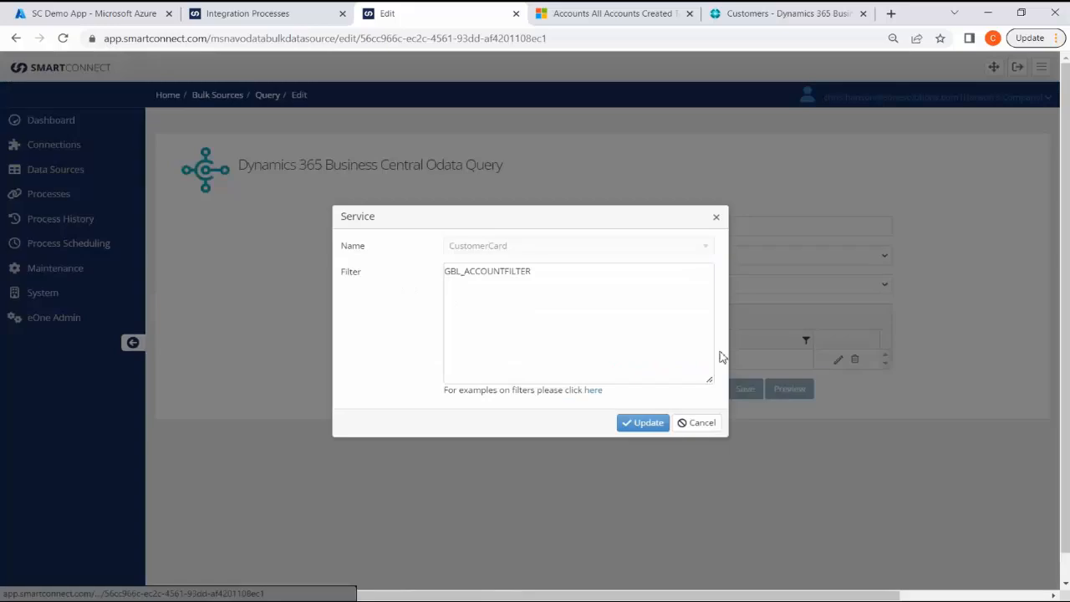
drag(594, 284, 423, 285)
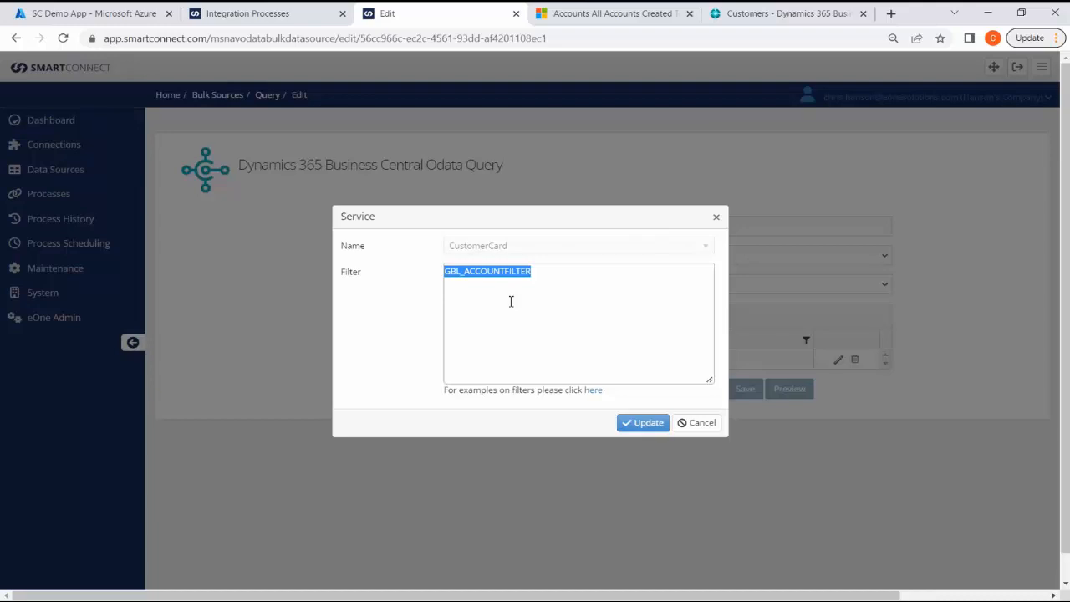
Step: Return to the integration process and examine the restriction script's if branch, which handles an empty GBL_ACCOUNTFILTER
click(259, 13)
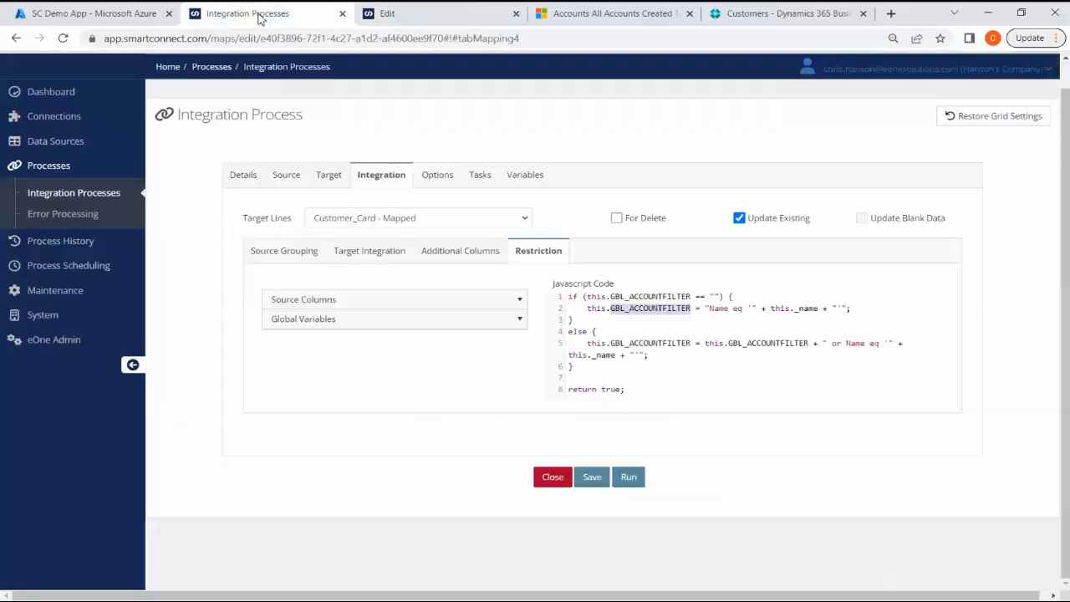
click(623, 296)
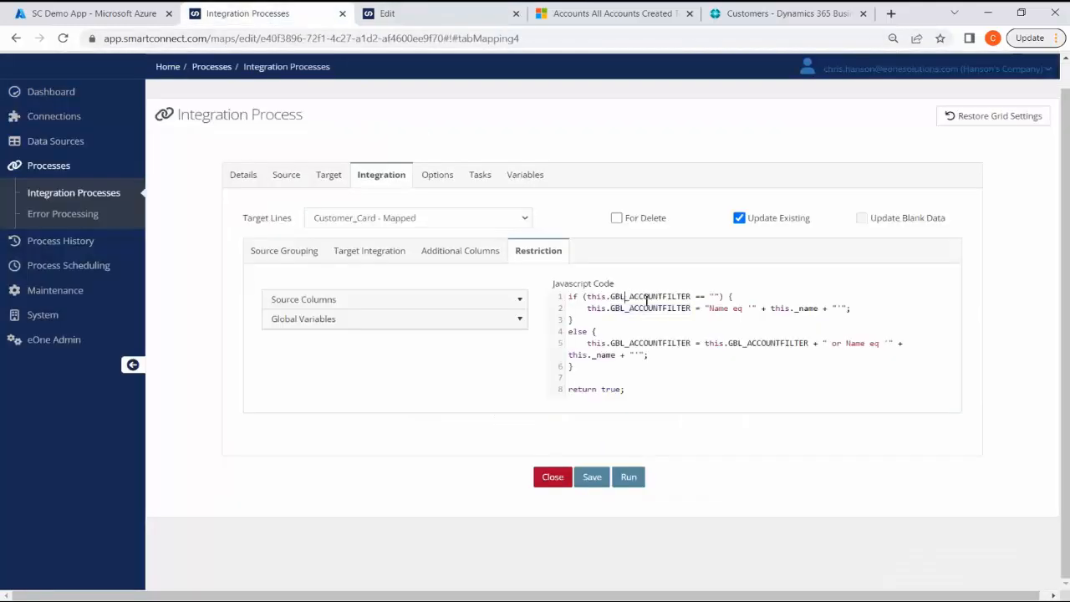
double_click(720, 307)
click(742, 308)
click(794, 307)
drag(570, 296, 725, 299)
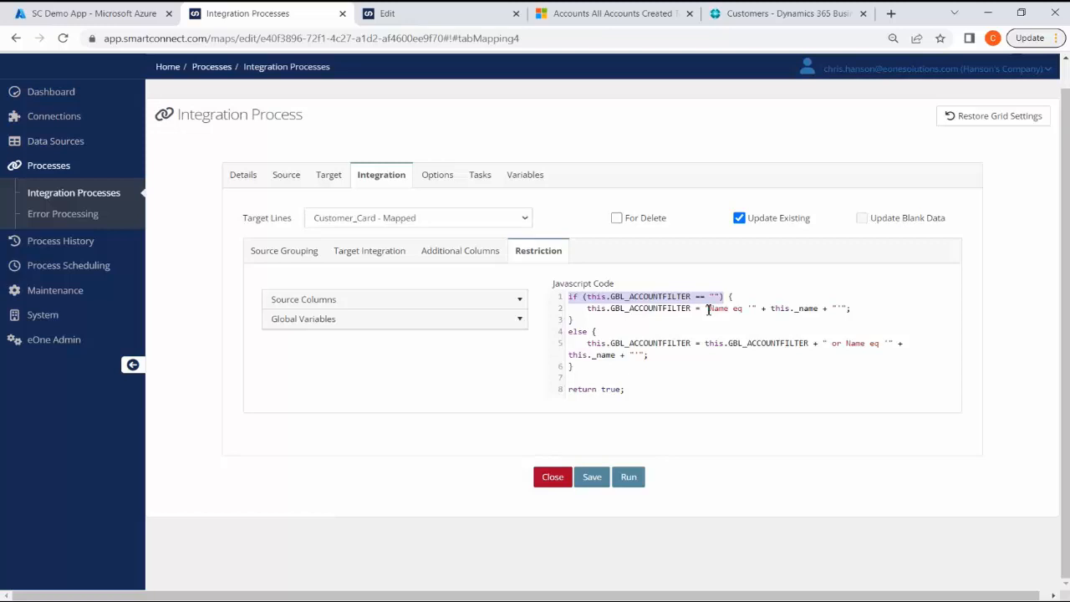
drag(706, 309, 846, 309)
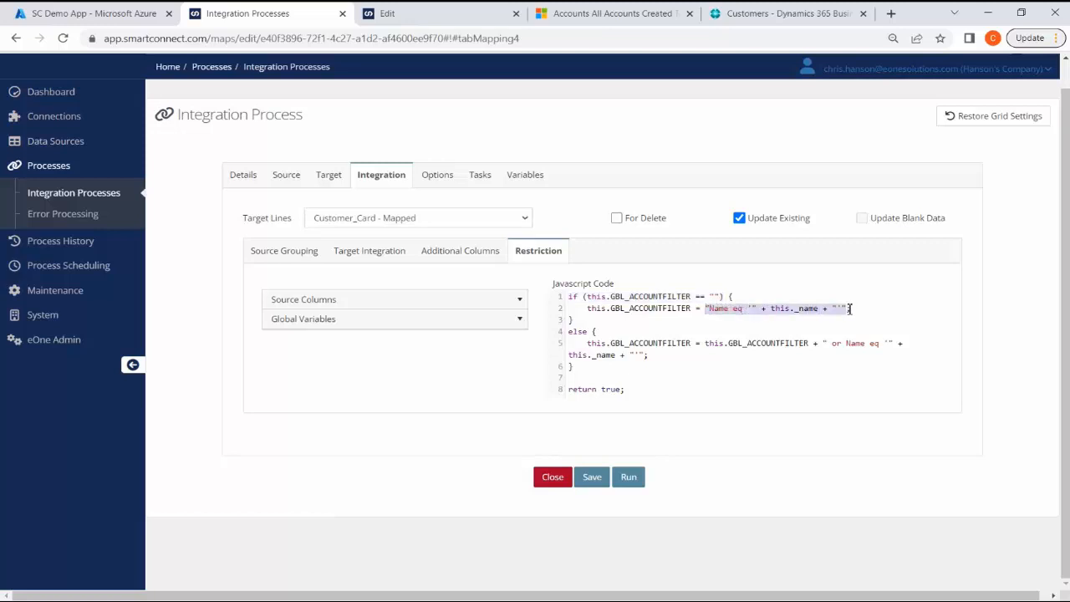
click(750, 308)
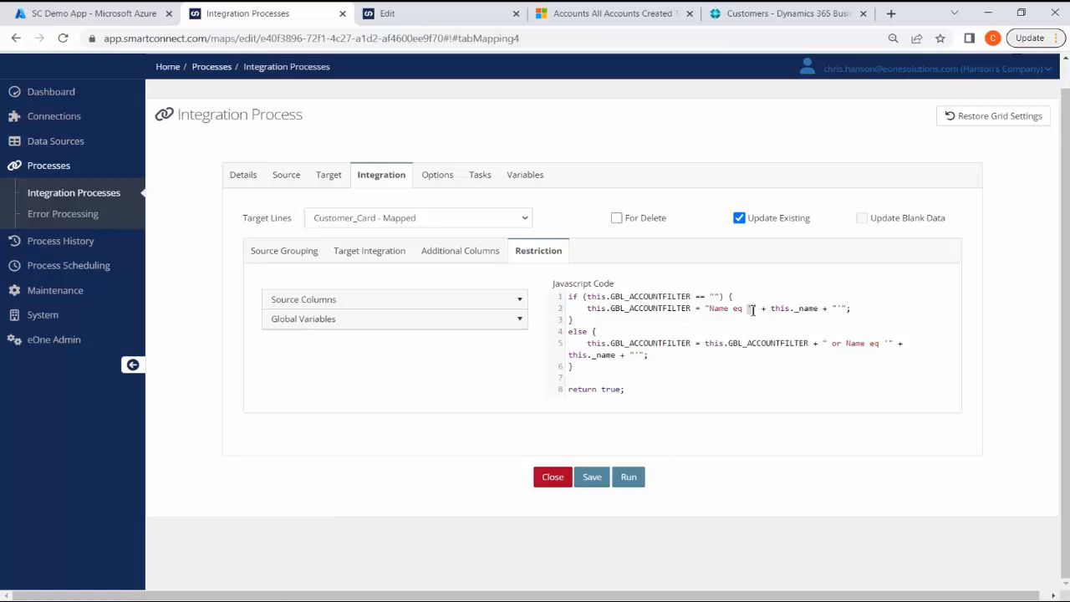
click(839, 308)
drag(776, 308, 817, 307)
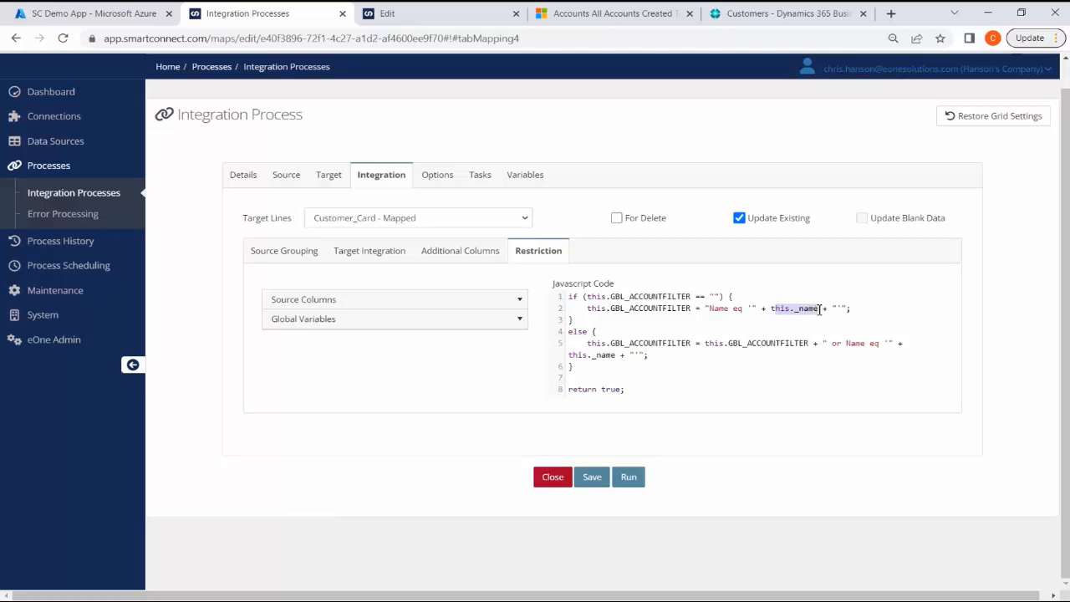
click(840, 307)
click(565, 309)
drag(565, 309, 566, 298)
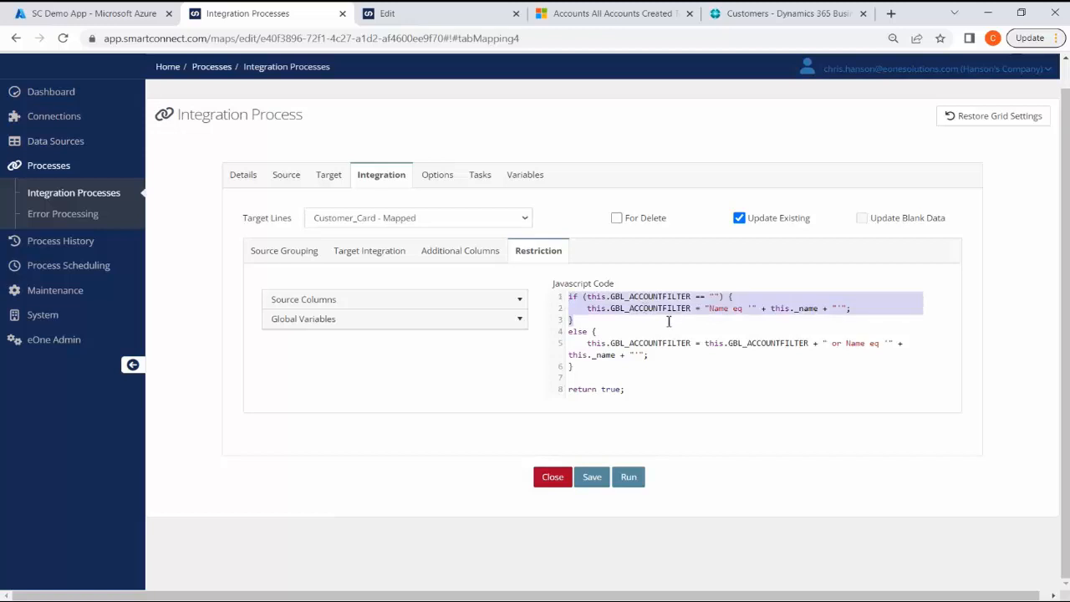
click(604, 298)
drag(584, 297, 723, 296)
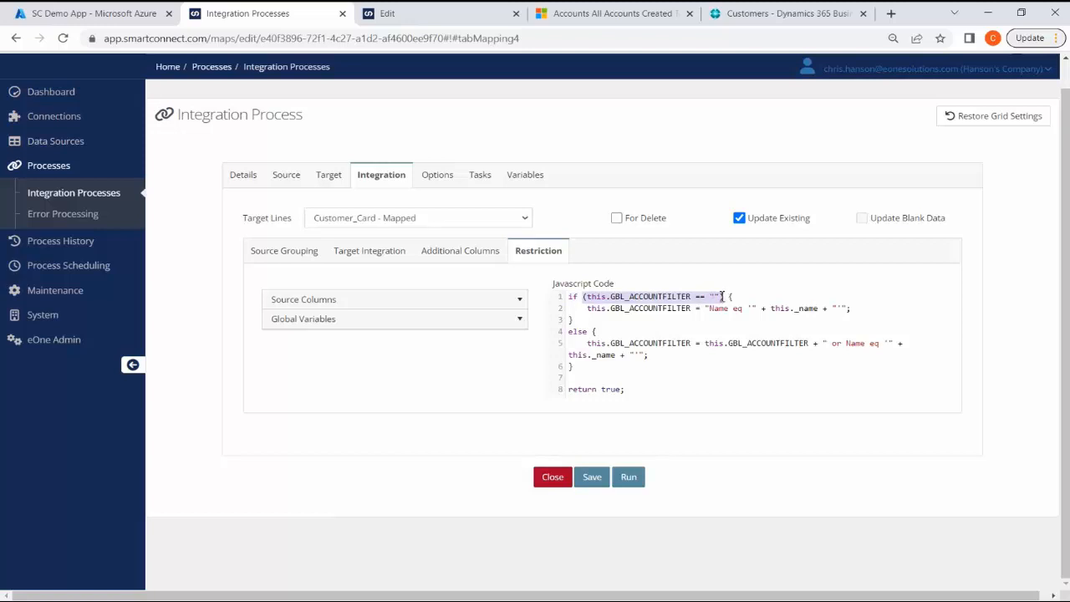
Step: Examine the restriction script's else branch, which appends further "or Name eq" conditions to GBL_ACCOUNTFILTER
double_click(585, 330)
drag(585, 329, 599, 332)
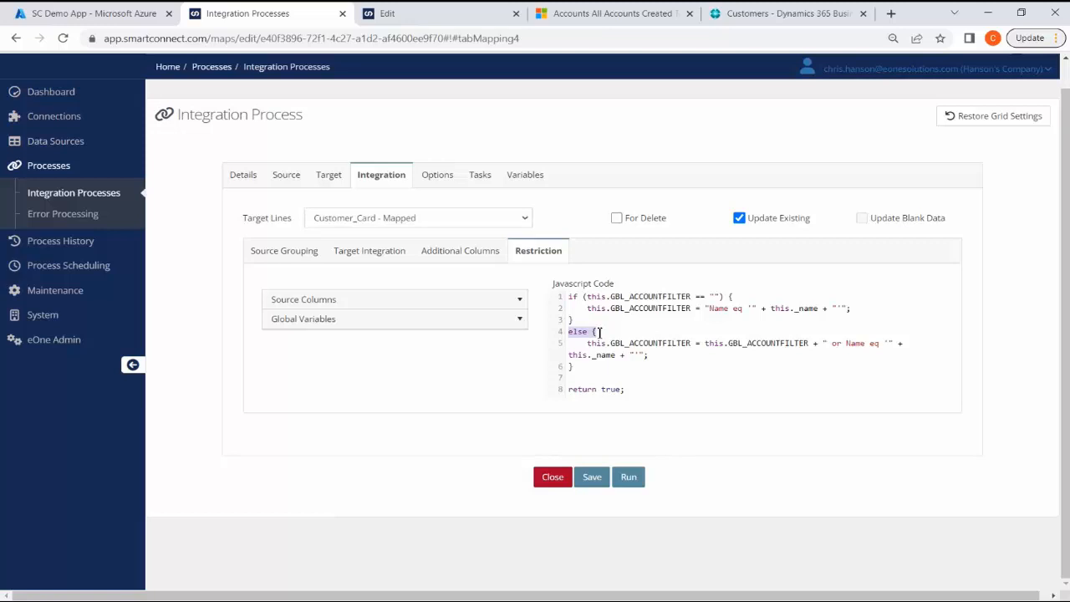
click(607, 348)
click(588, 346)
drag(589, 346, 807, 346)
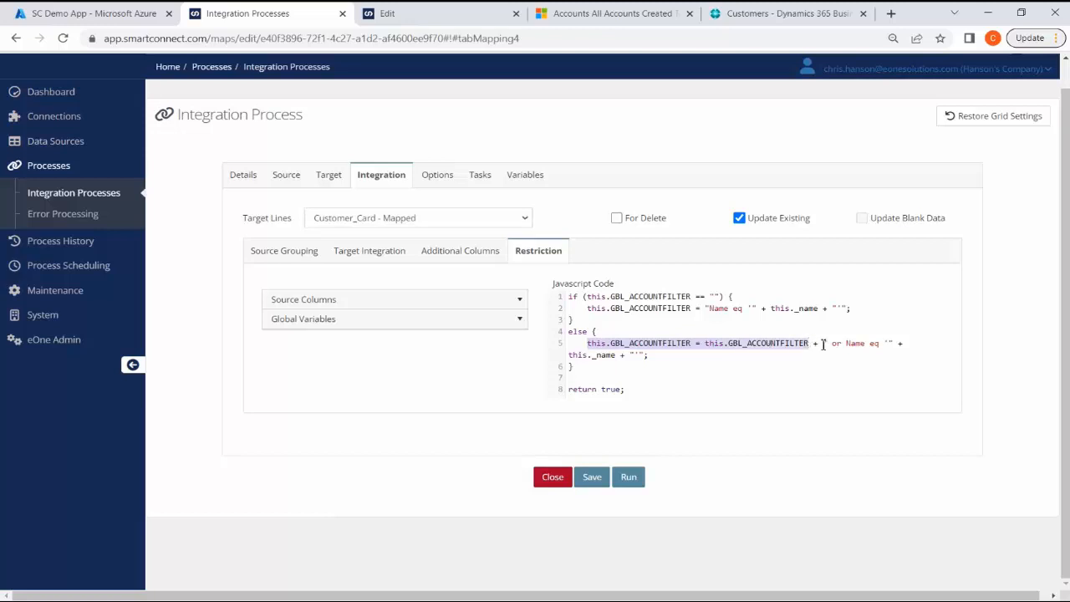
drag(824, 344, 675, 353)
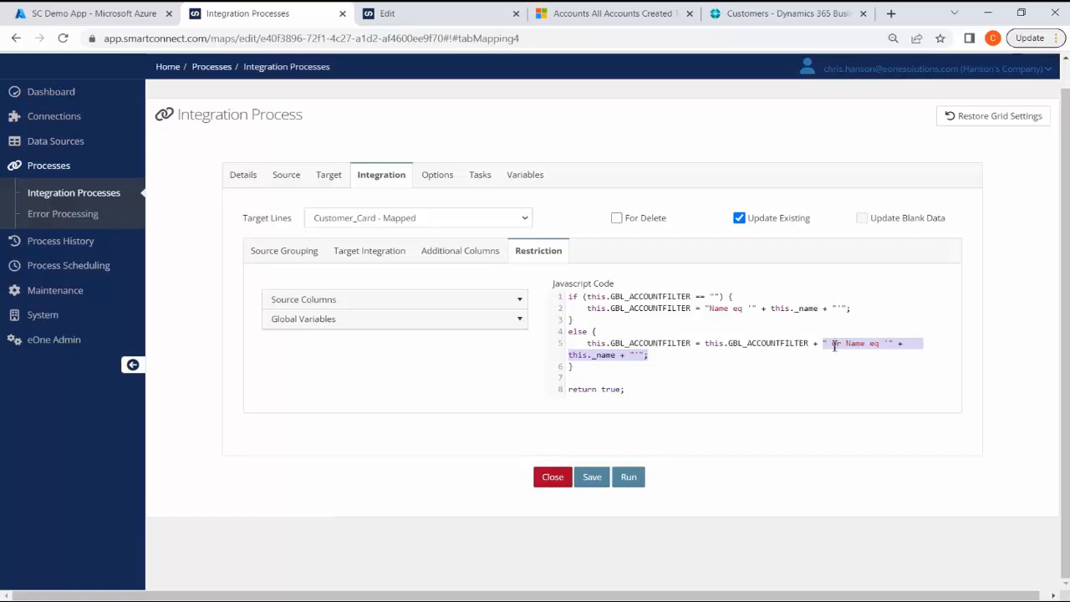
drag(832, 345, 643, 359)
click(668, 365)
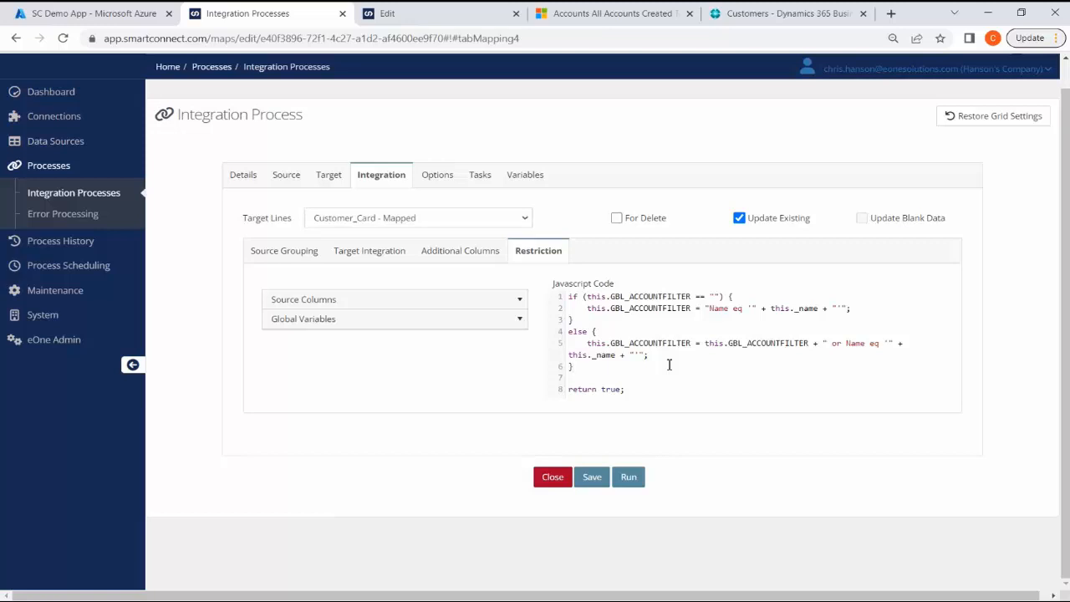
Step: Review the RUN_CALLBACK_MAP task's settings and available stages, and close it without saving
click(481, 176)
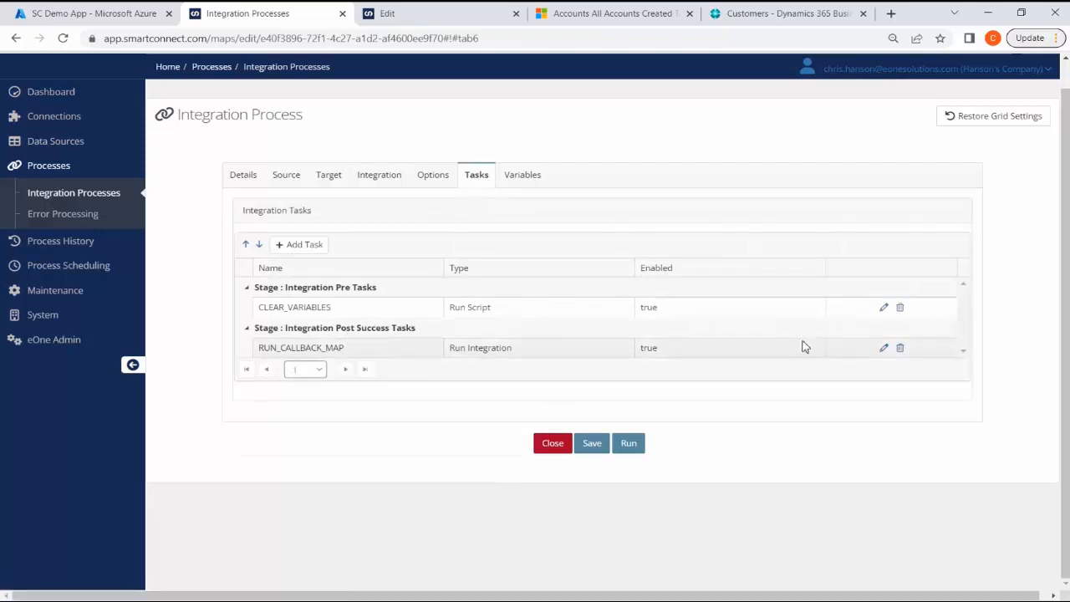
click(882, 348)
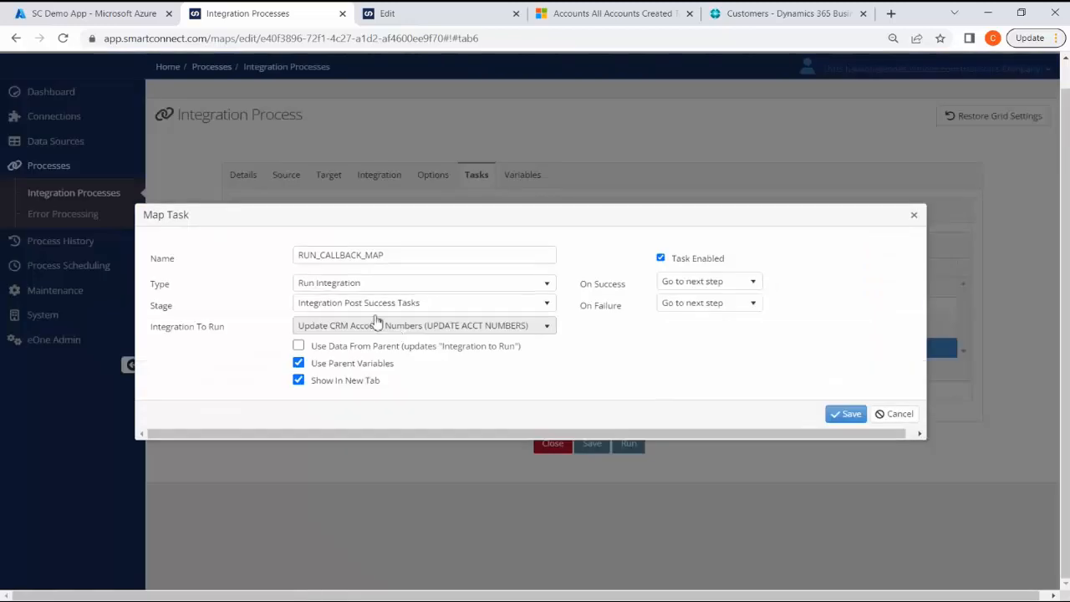
click(359, 306)
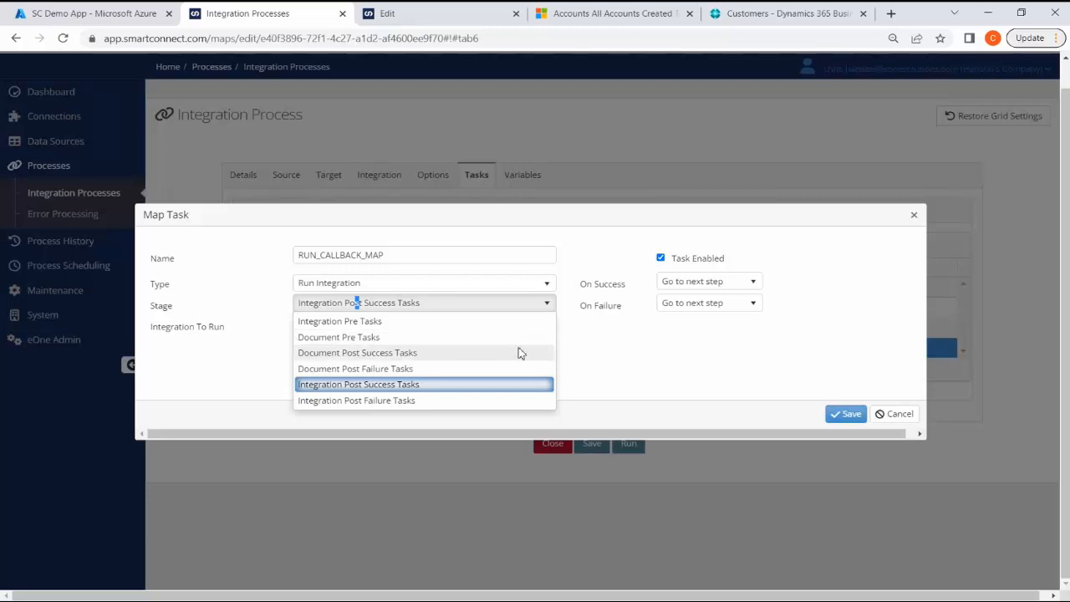
click(575, 354)
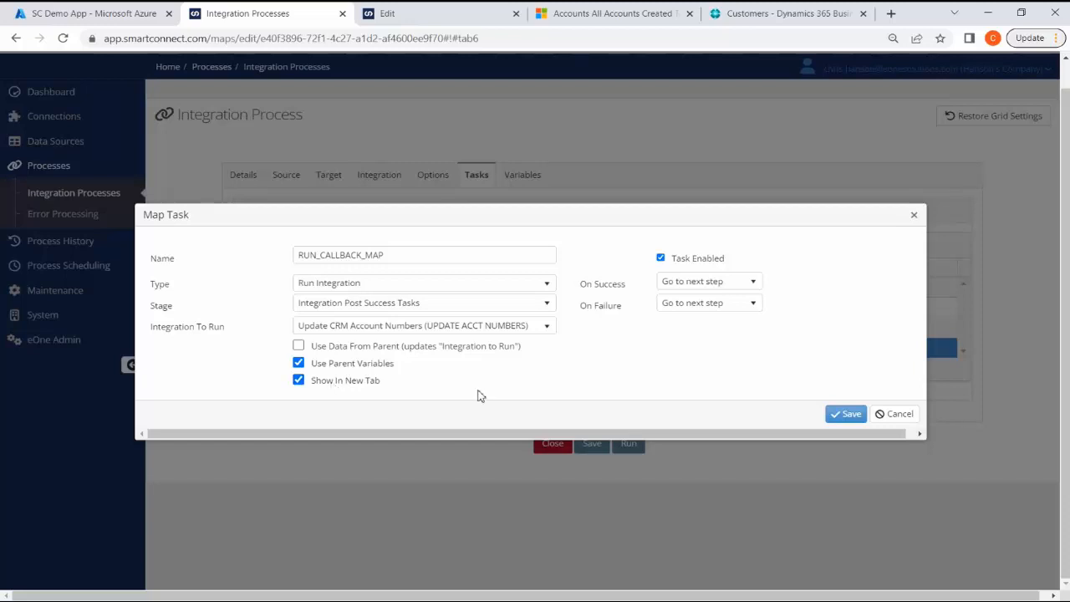
click(887, 414)
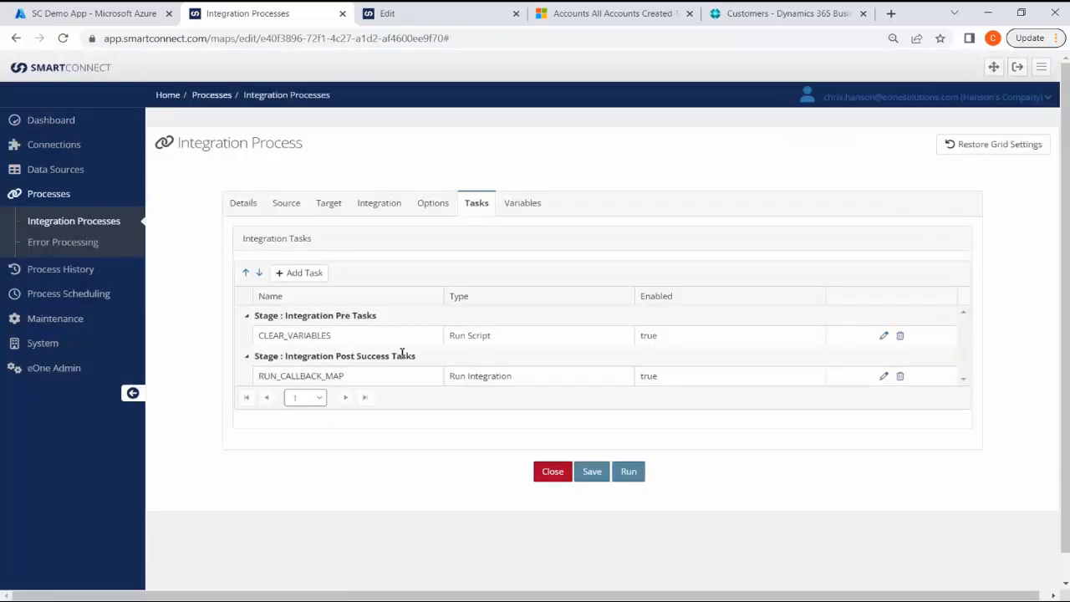
Step: Inspect the CLEAR_VARIABLES pre-task script and close it without saving
click(884, 338)
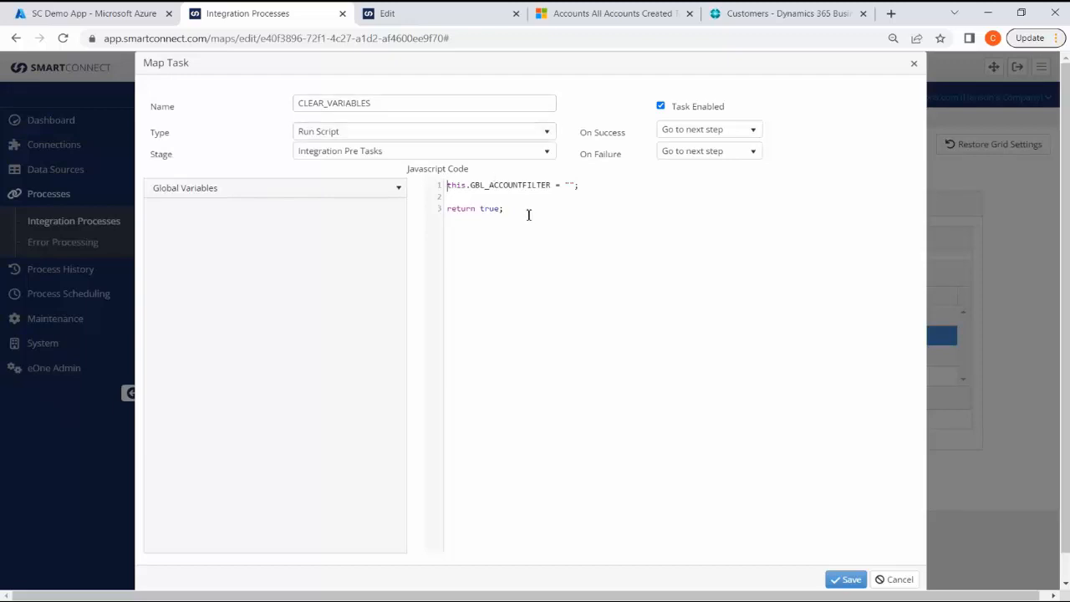
click(447, 185)
click(900, 579)
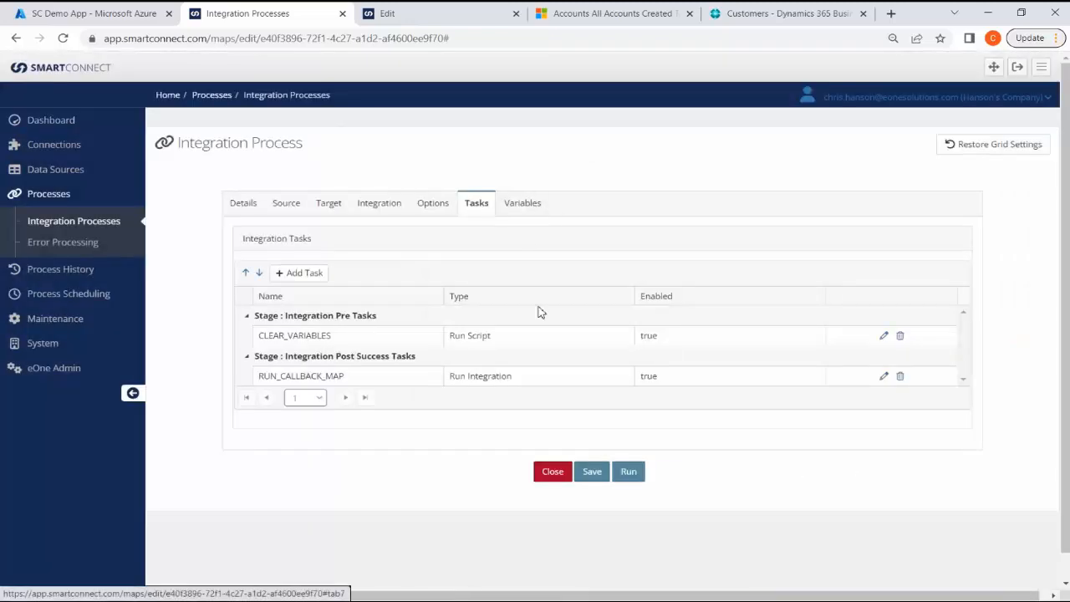
Step: Review the GBL_ACCOUNTFILTER variable, try its Persist Run Value option, and update the variable with that option switched off
click(388, 205)
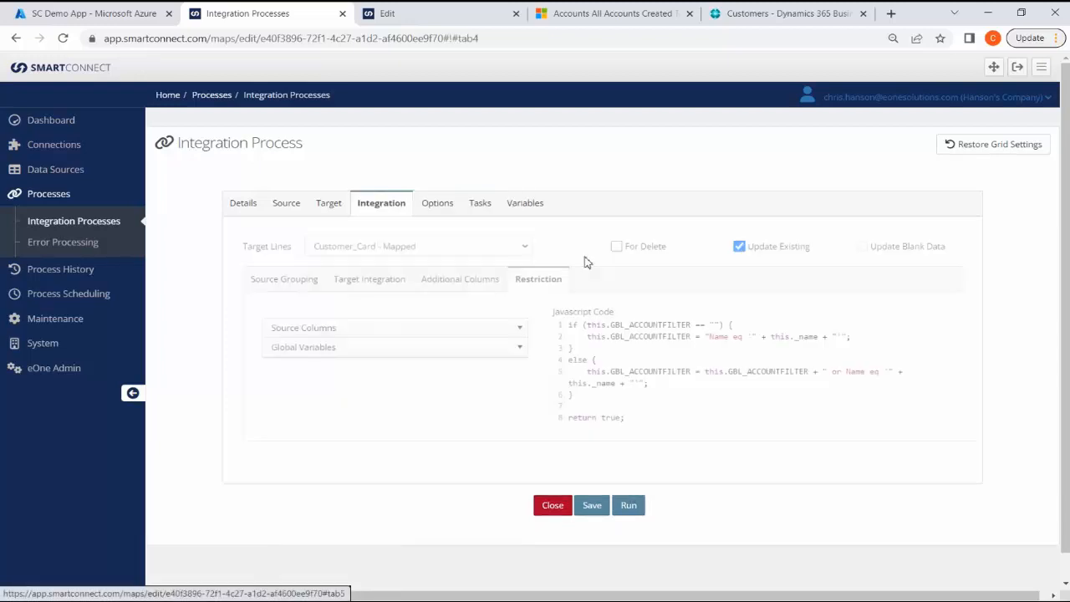
click(526, 204)
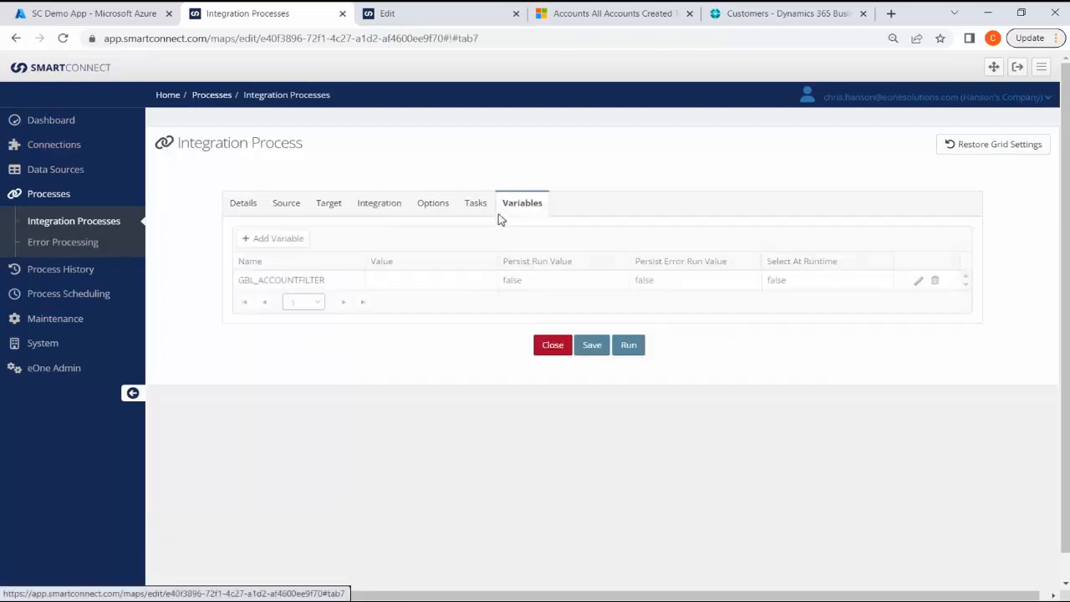
click(917, 281)
click(448, 295)
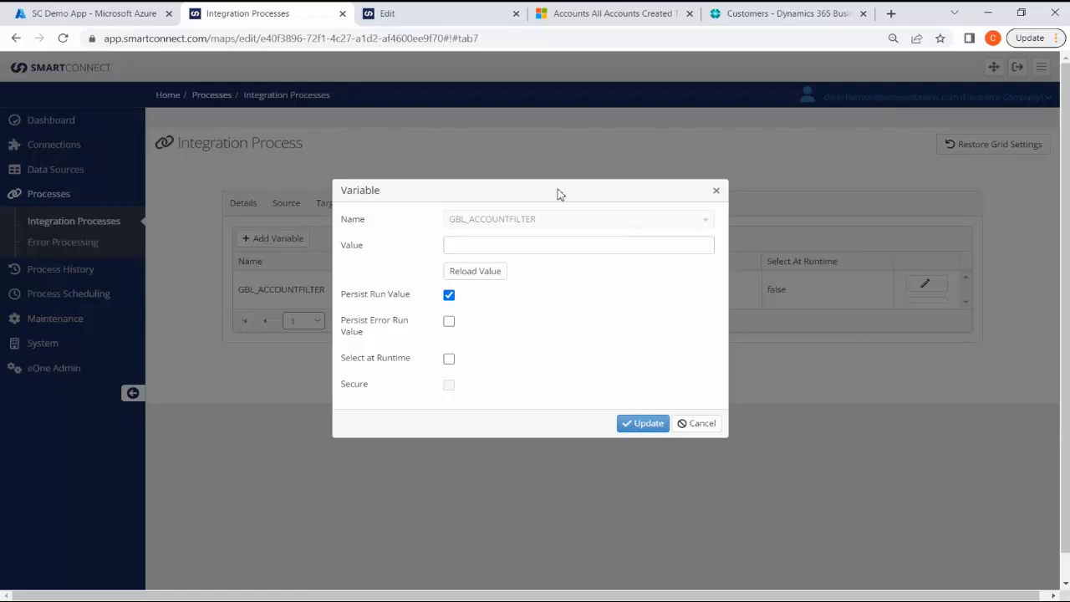
click(526, 245)
click(451, 297)
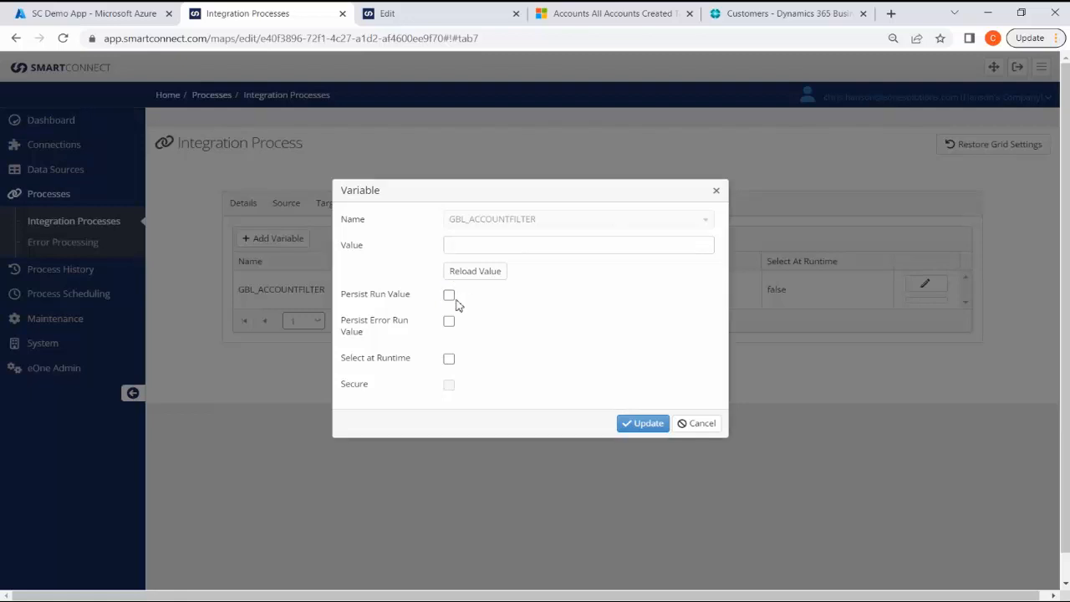
click(449, 296)
click(499, 243)
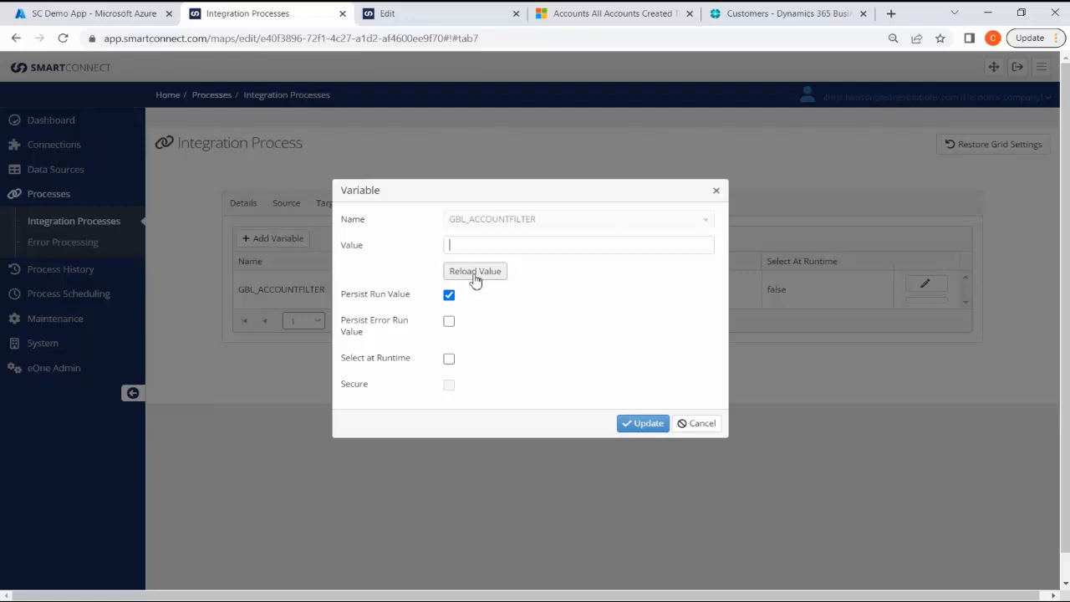
click(449, 295)
click(635, 424)
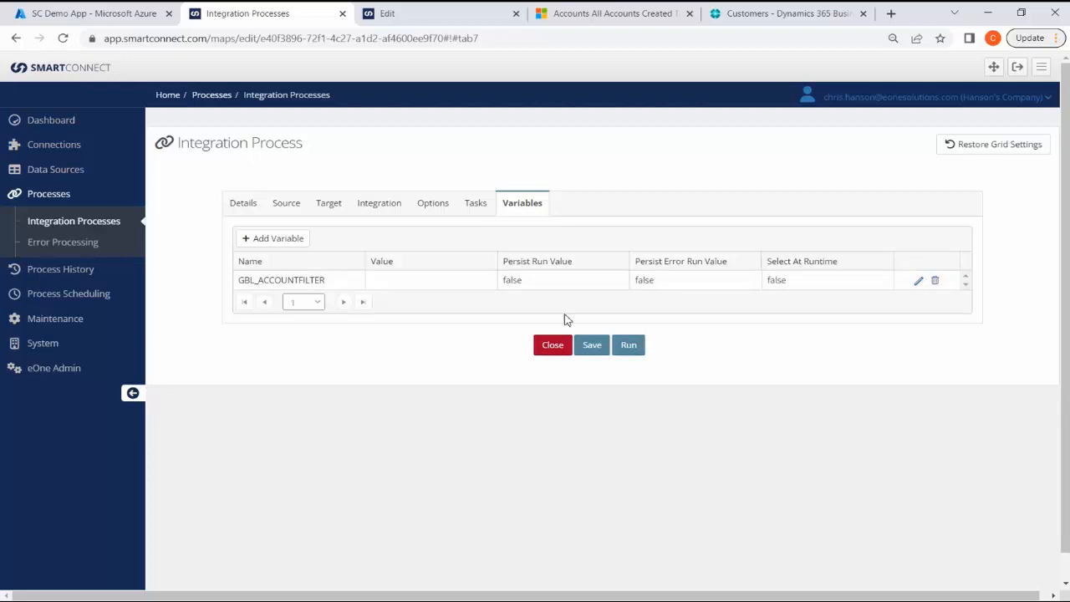
Step: Request a run of the integration process, then review the CustomerCard filter in the Business Central query and close it without saving
click(628, 346)
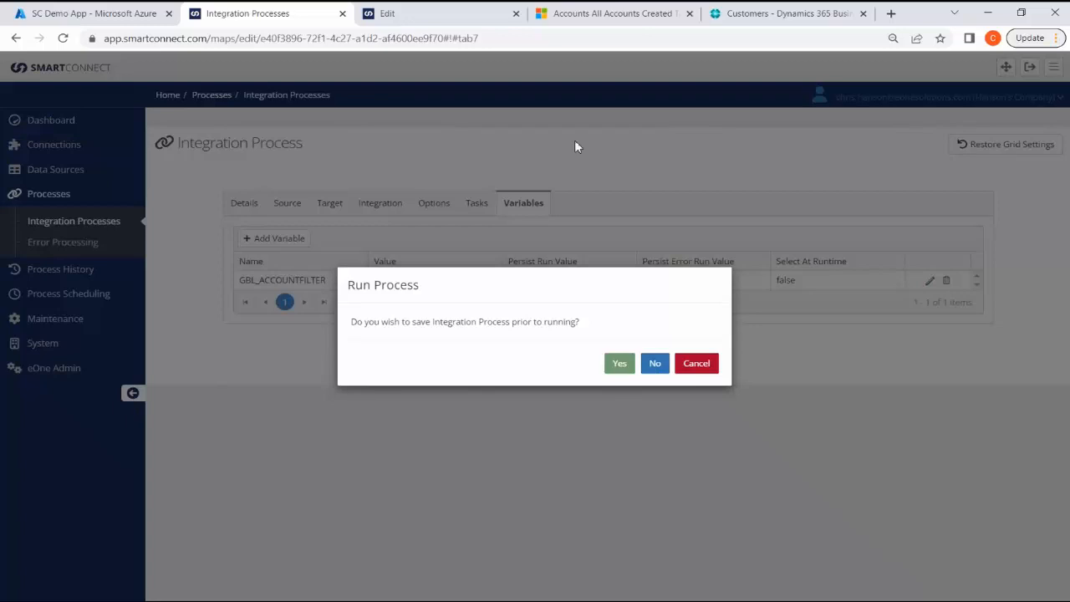
click(406, 12)
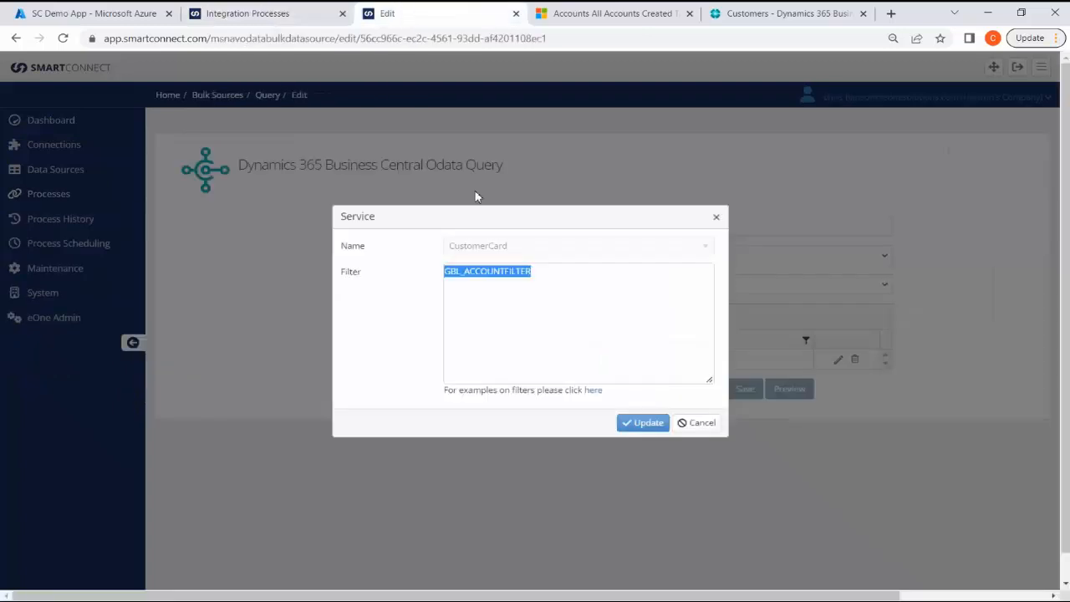
click(541, 271)
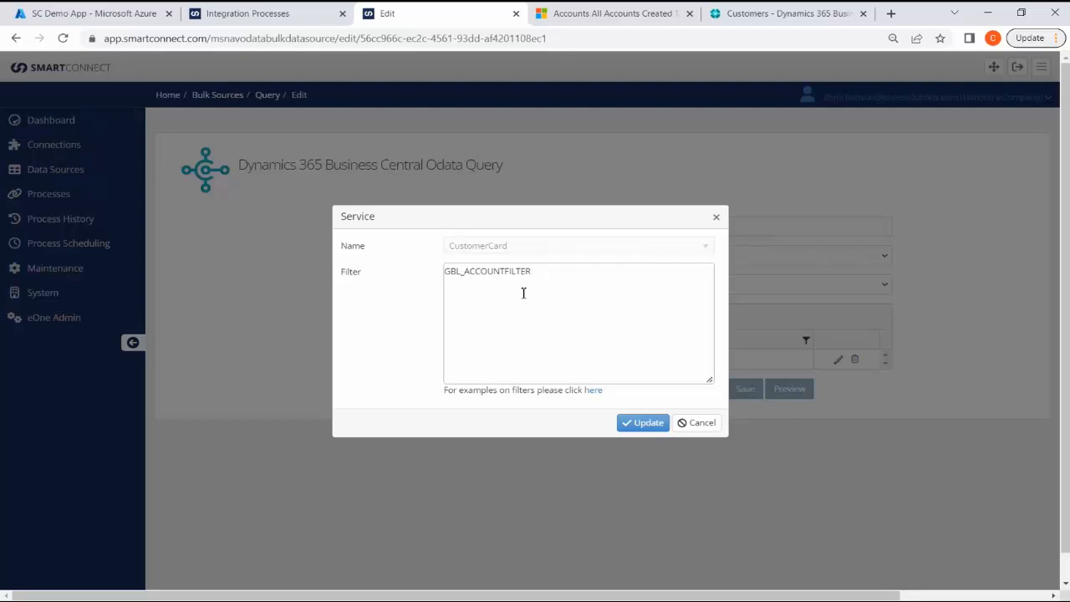
click(700, 424)
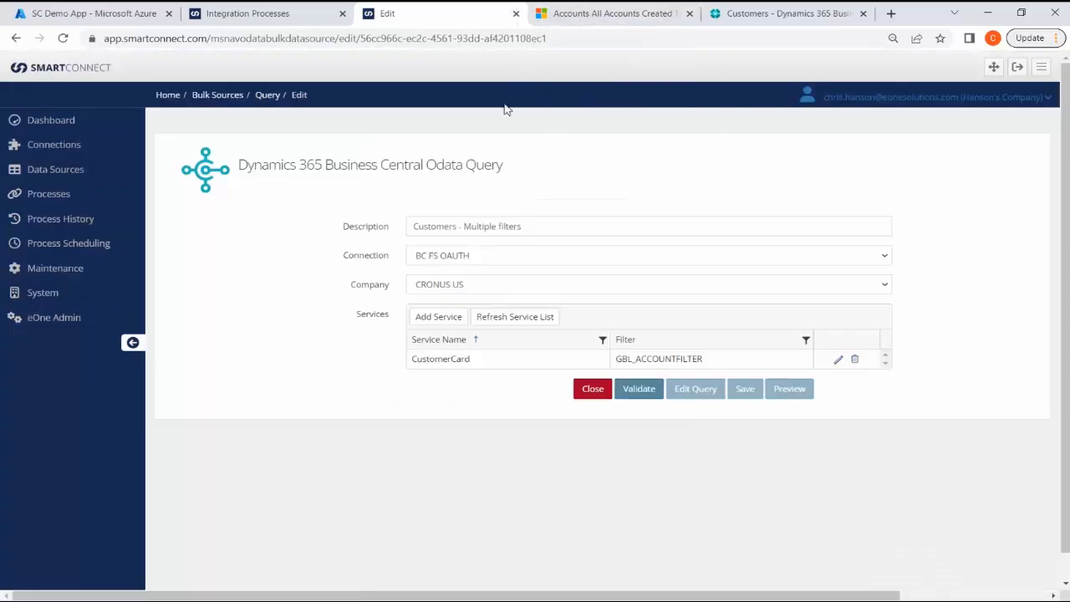
click(313, 12)
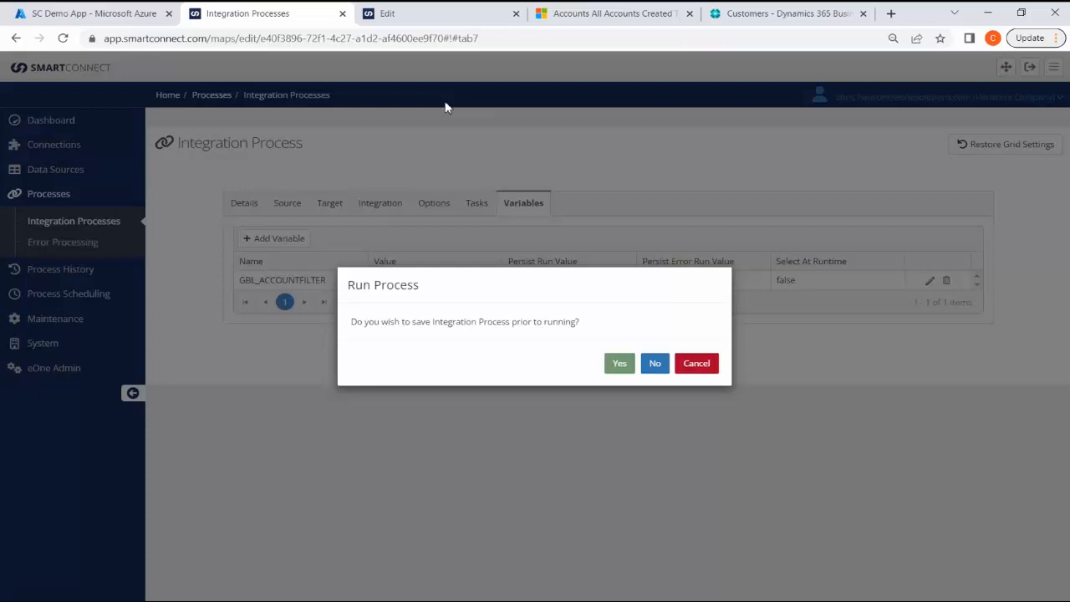
Step: Run the CRM_ACCOUNT_TO_CUSTOMER integration without saving the process first
click(652, 365)
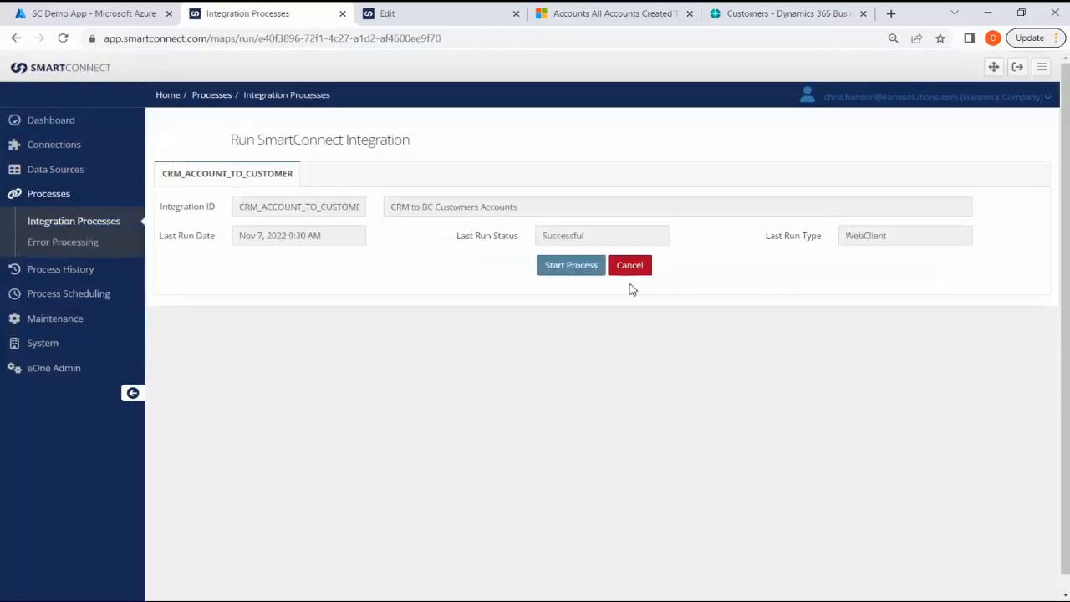
click(588, 271)
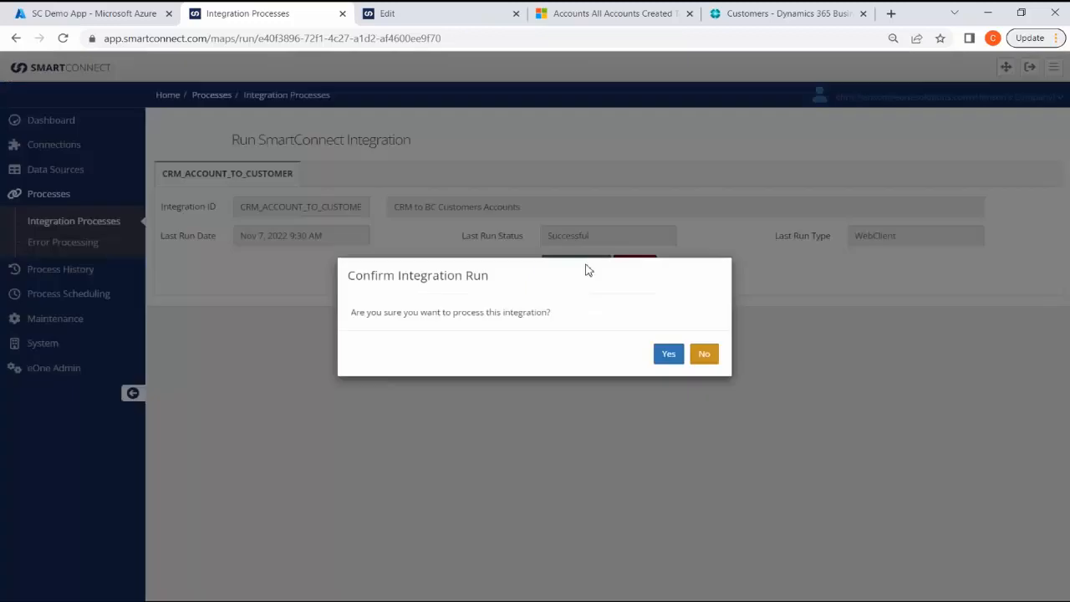
click(660, 360)
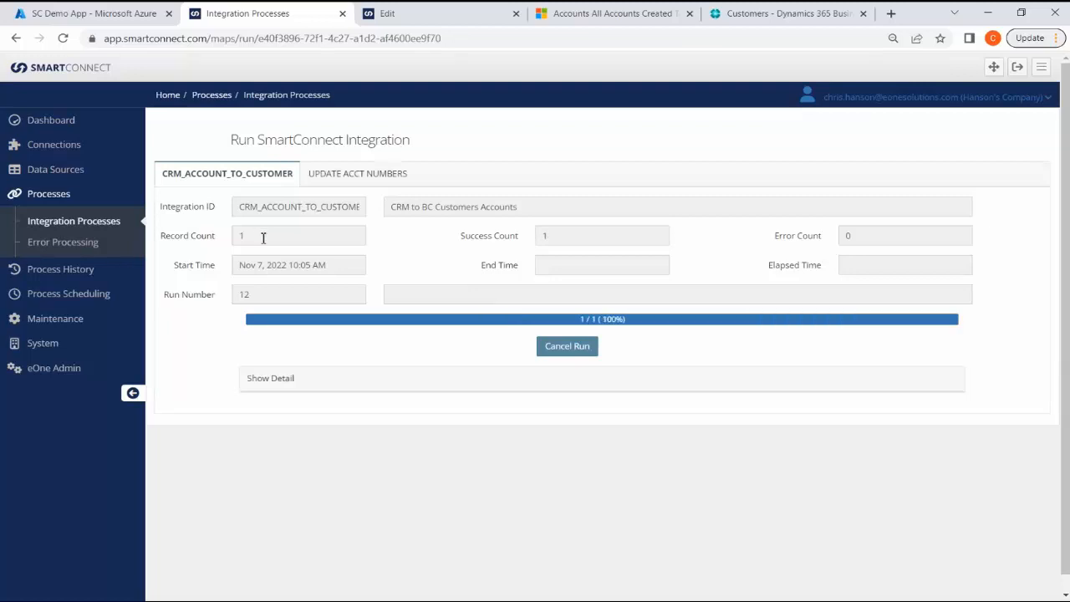
Step: Examine the run details and the UPDATE ACCT NUMBERS results, and check the account numbers in the refreshed Dynamics 365 account list
click(280, 378)
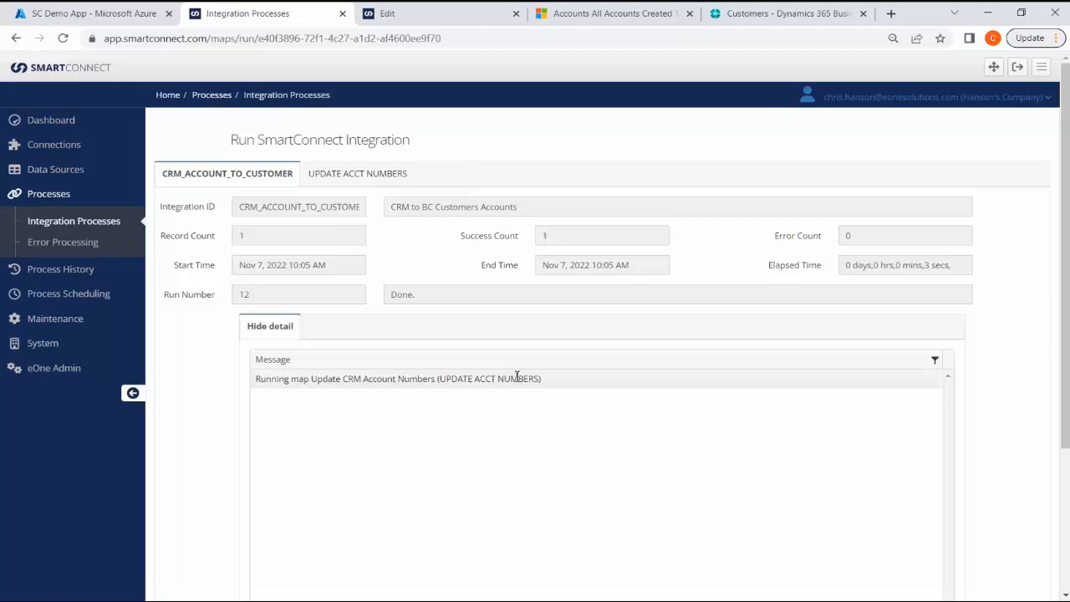
click(404, 174)
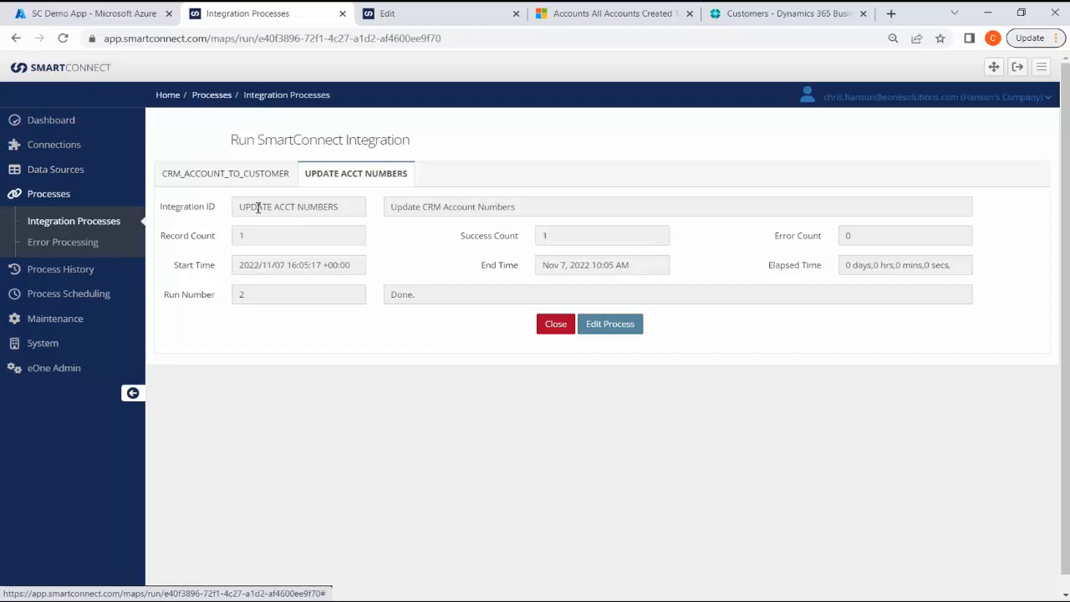
click(628, 18)
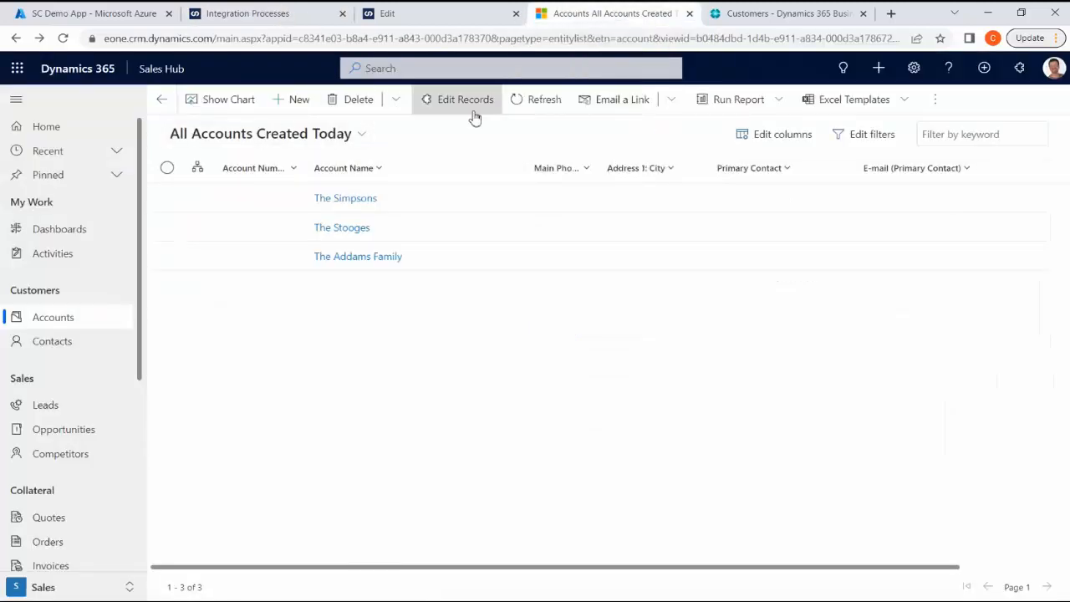
click(511, 106)
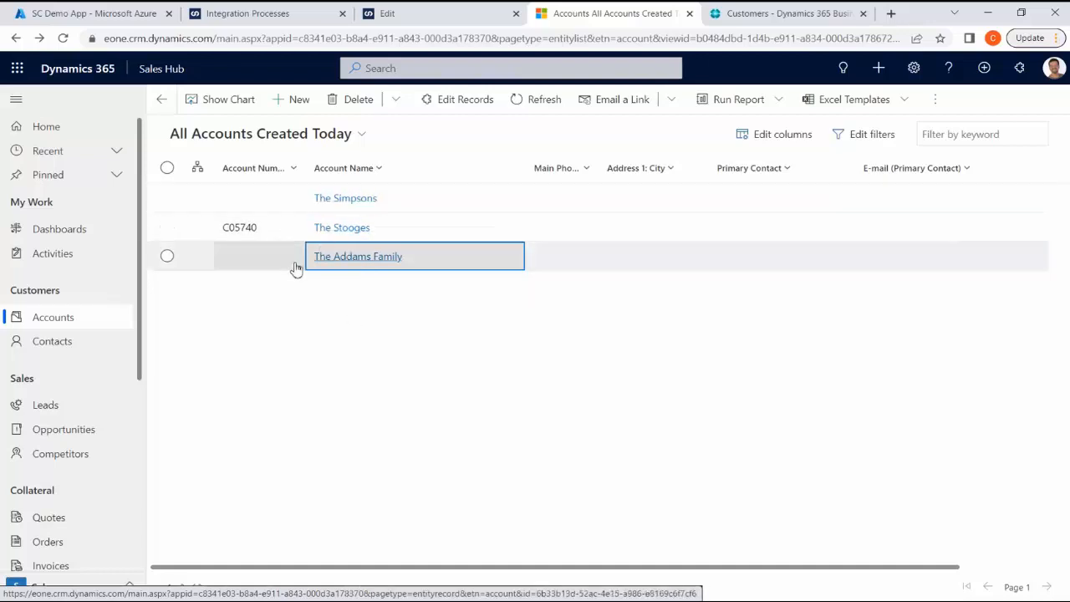
Step: In SmartConnect, find the CRM Accounts bulk query data source, validate it and open its query for editing
click(305, 20)
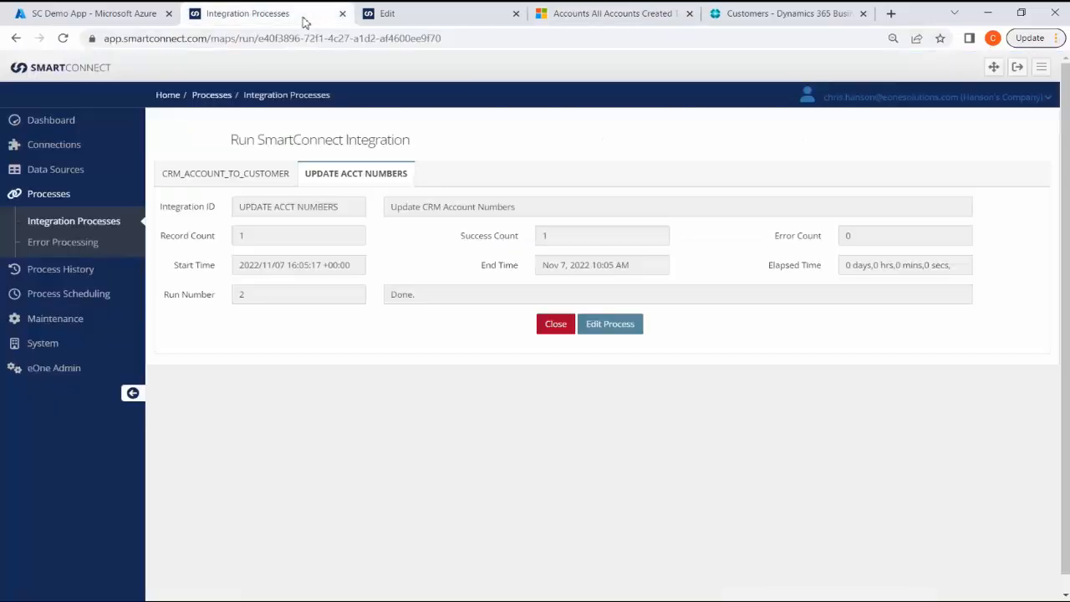
click(108, 171)
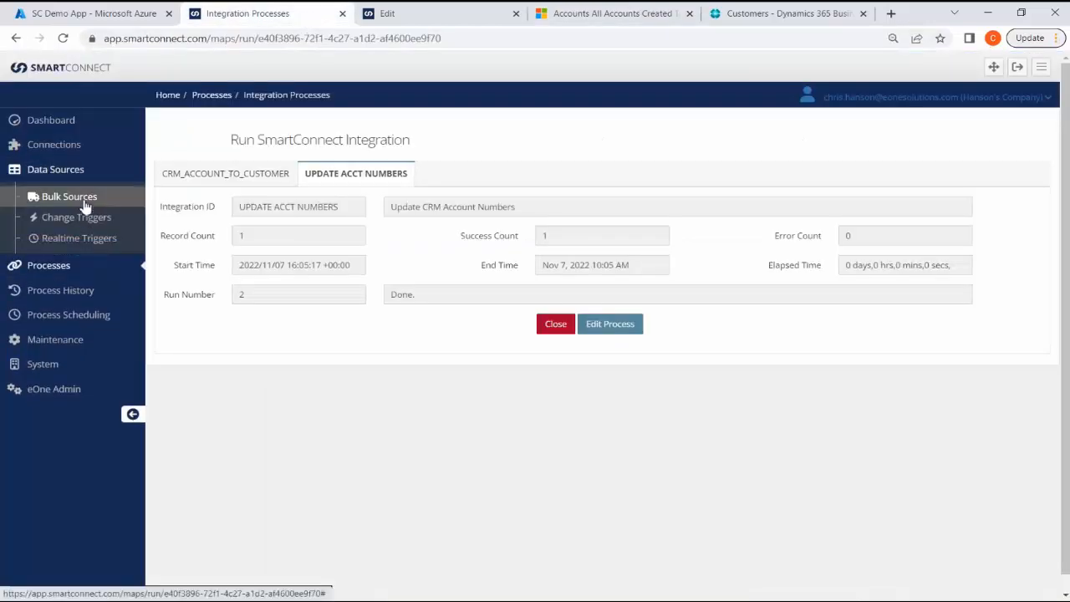
click(88, 196)
click(67, 260)
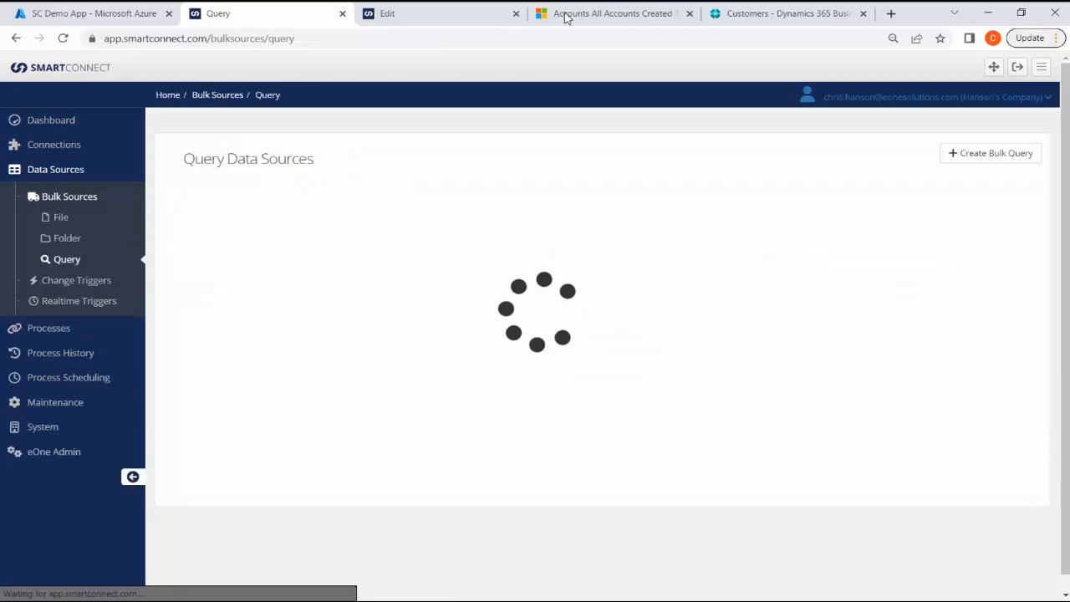
click(575, 17)
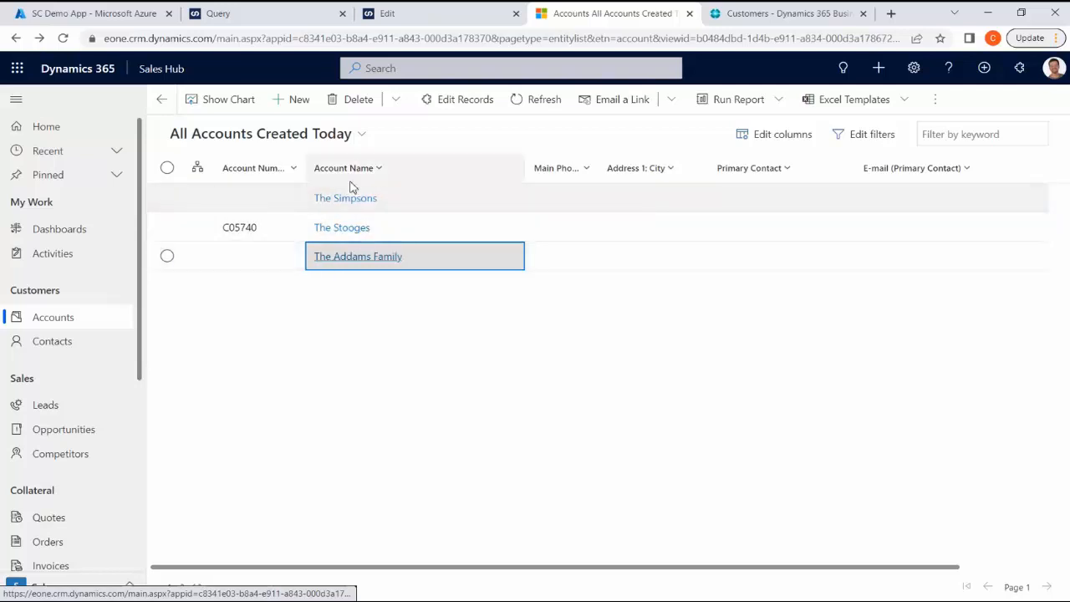
click(318, 13)
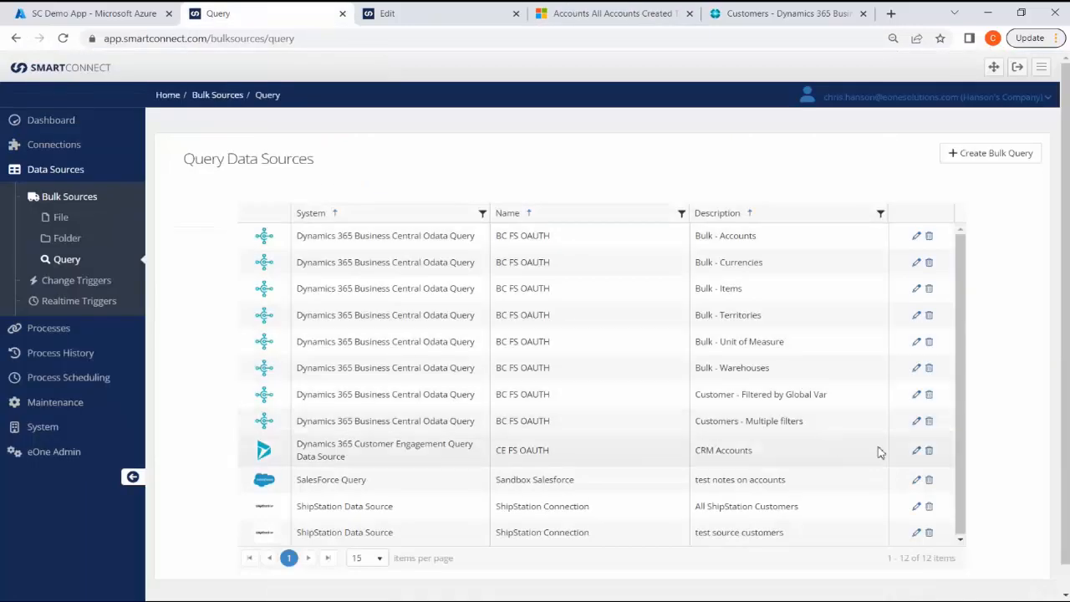
click(916, 450)
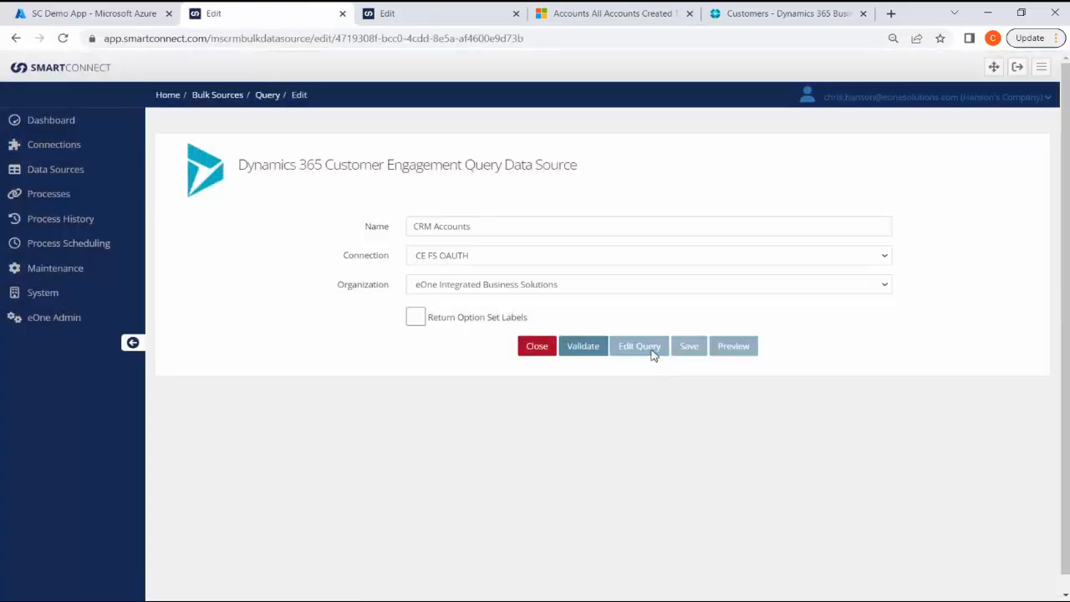
click(595, 355)
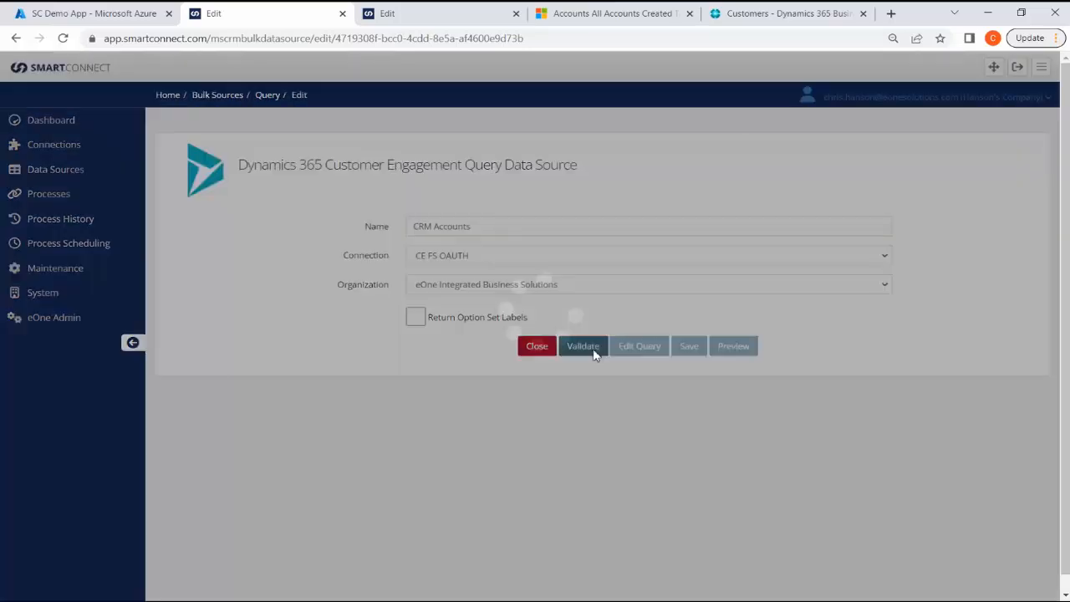
click(626, 349)
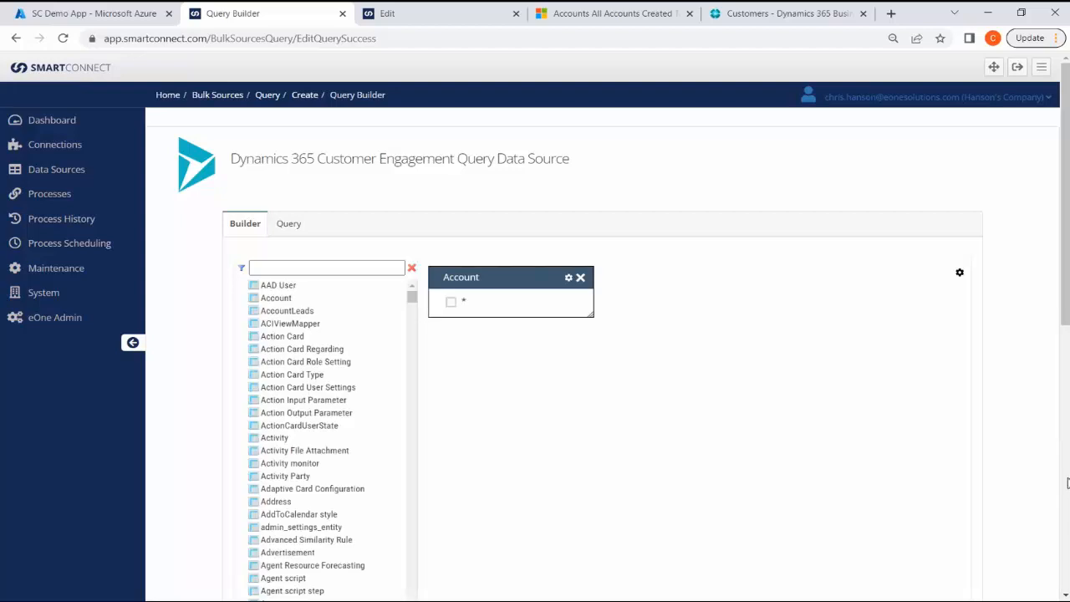
Step: Correct the Account.name criteria to 'The Addams Family' and clear both of its Or conditions
scroll(1059, 472, down, 5)
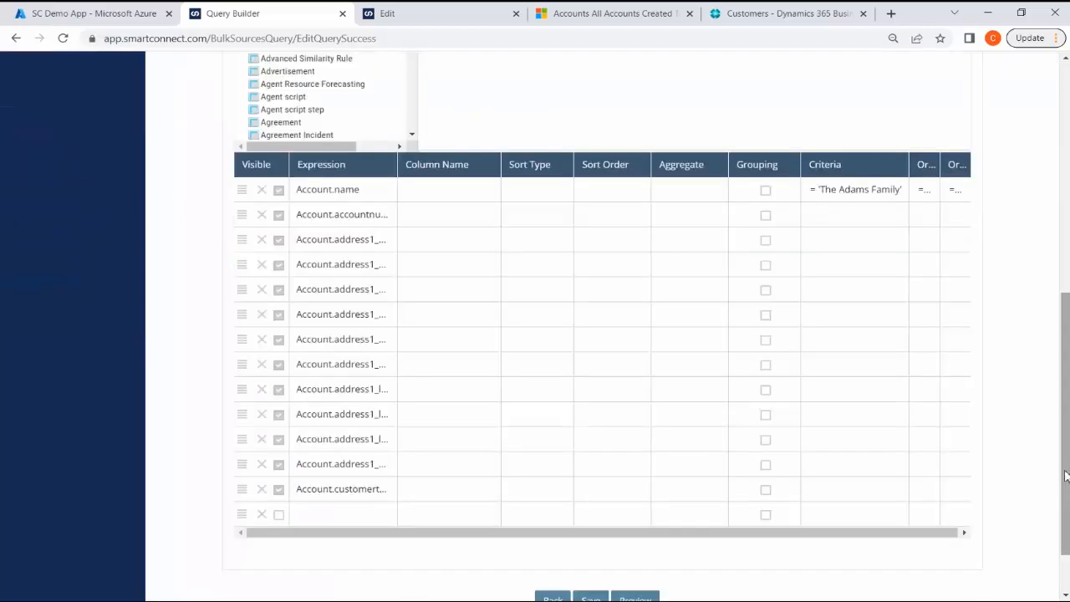
click(882, 191)
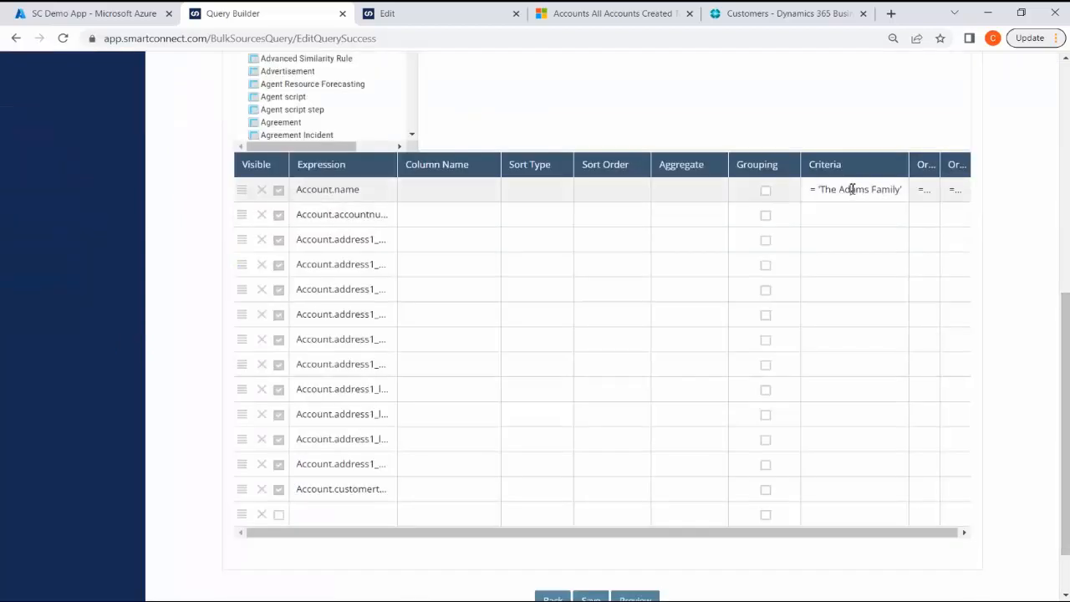
click(852, 189)
text(d)
click(926, 191)
key(Delete)
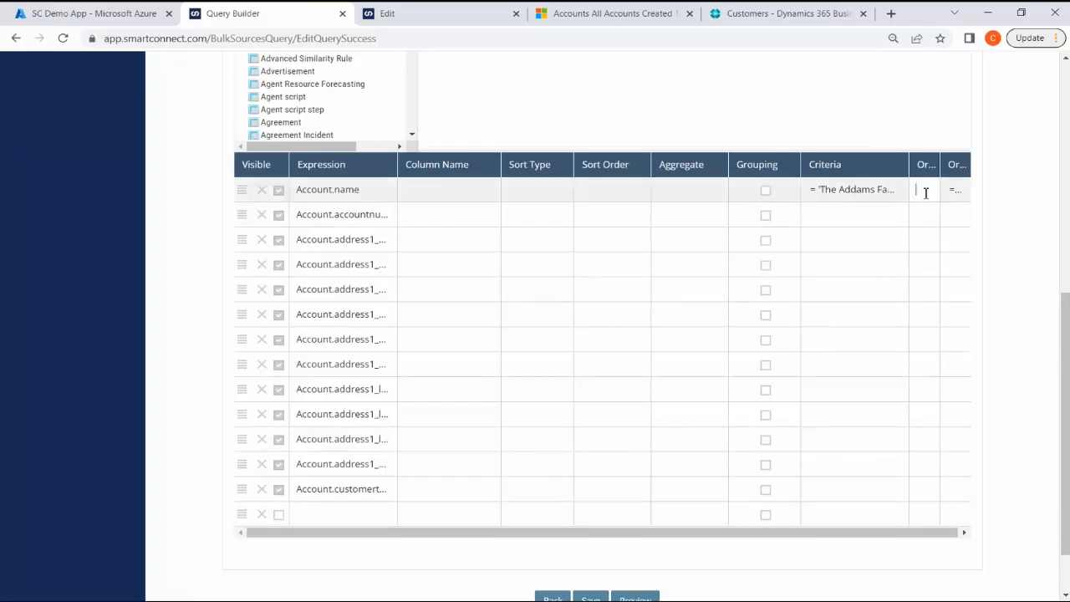
click(954, 188)
key(Delete)
Step: Check the account names in Dynamics 365 and enter The Simpsons as the first Or condition for Account.name
click(613, 14)
click(306, 13)
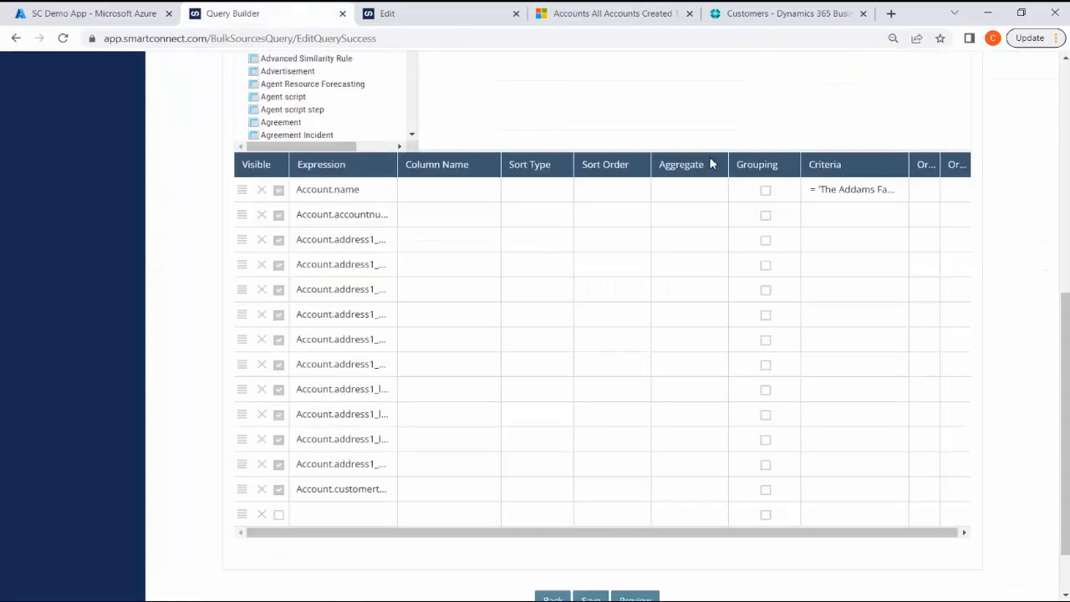
click(934, 189)
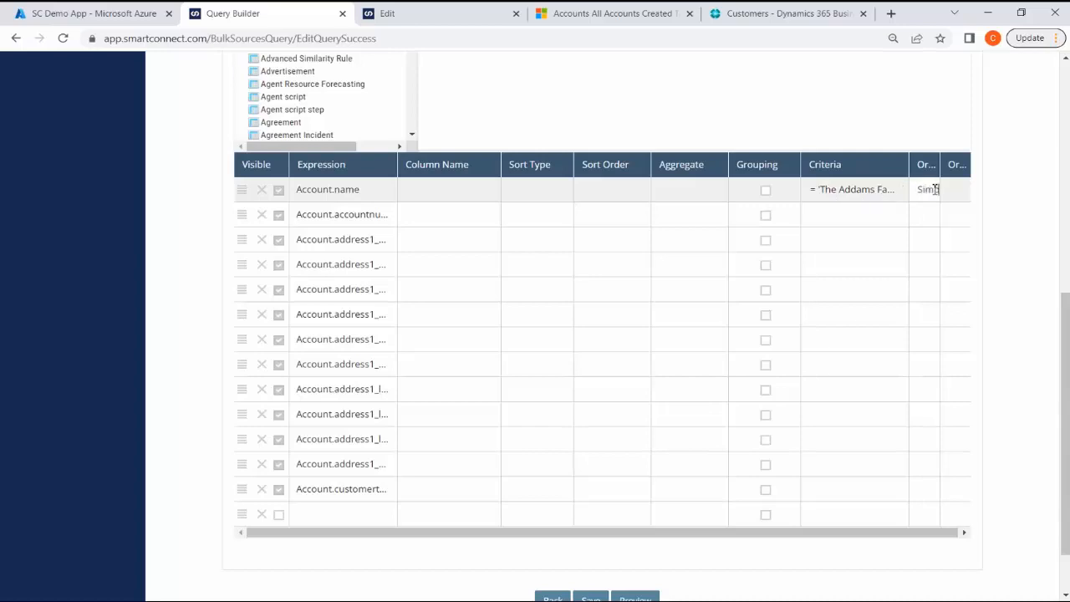
key(Tab)
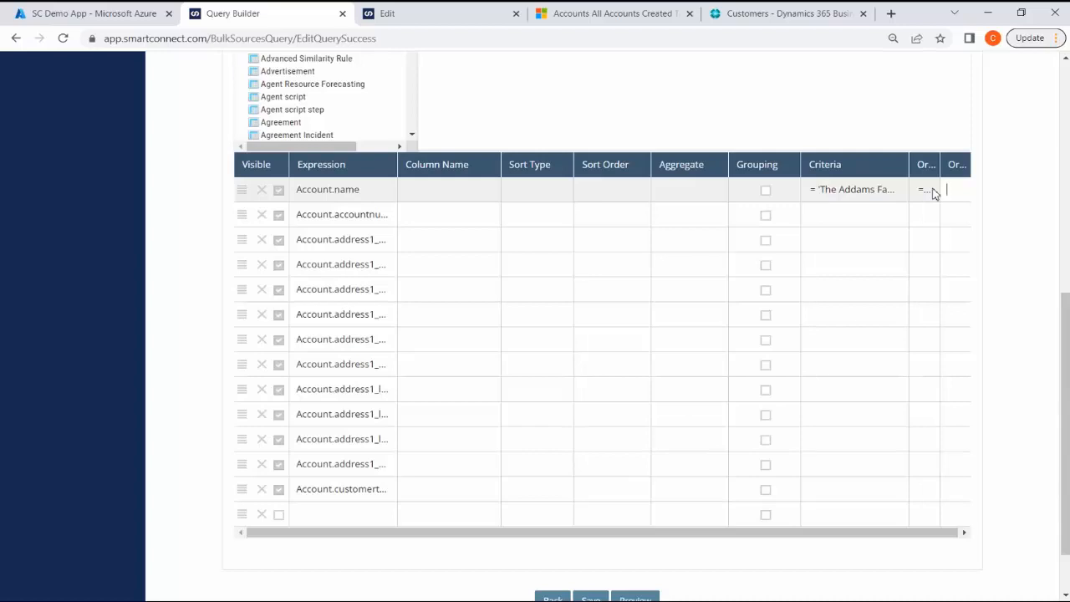
Step: Widen the first Or column to check the Account.name conditions, and preview the query's data
drag(942, 165, 967, 165)
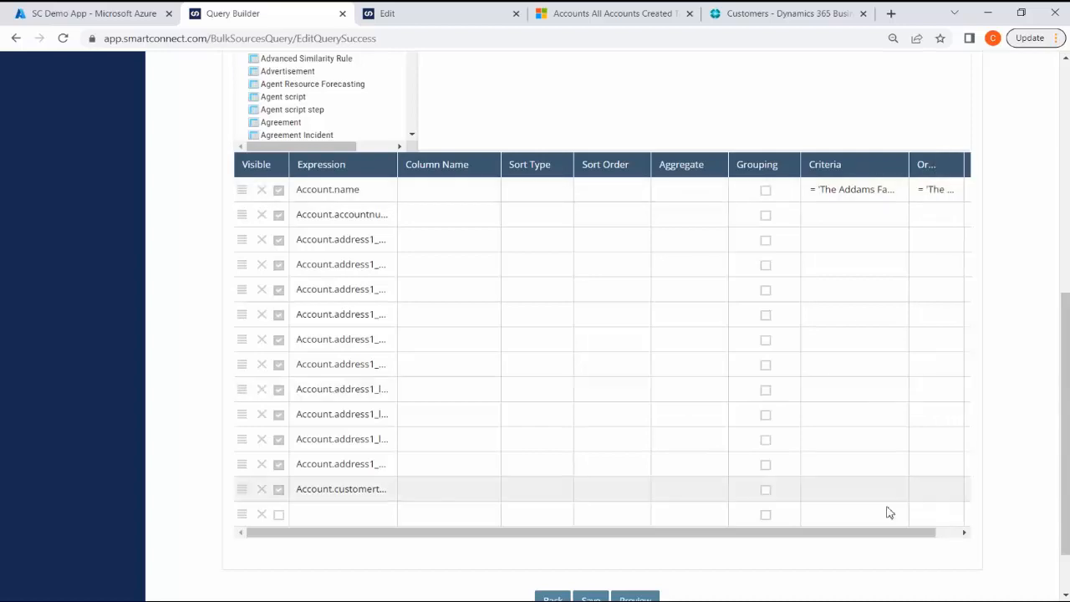
drag(895, 532, 926, 514)
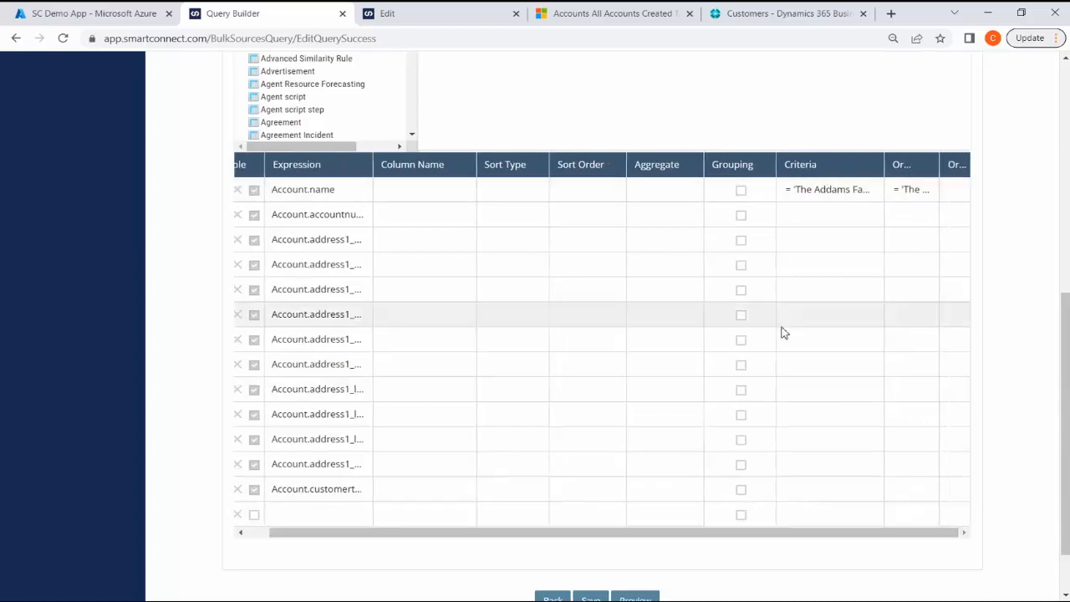
scroll(744, 393, down, 1)
click(634, 527)
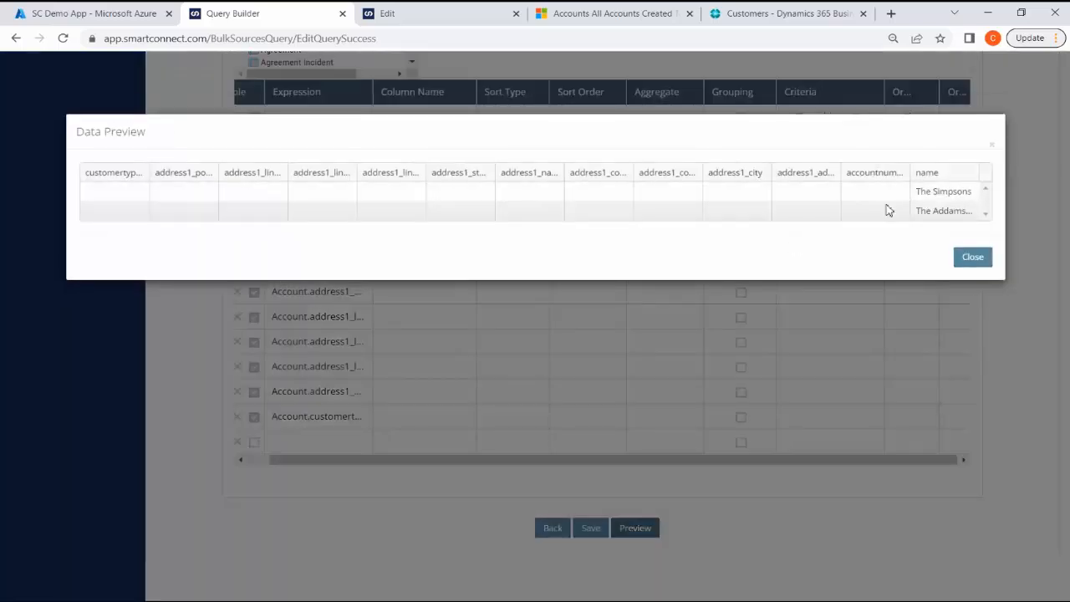
Step: Check the previewed names The Simpsons and The Addams Family, and save both the query and the CRM Accounts data source
double_click(944, 192)
double_click(946, 211)
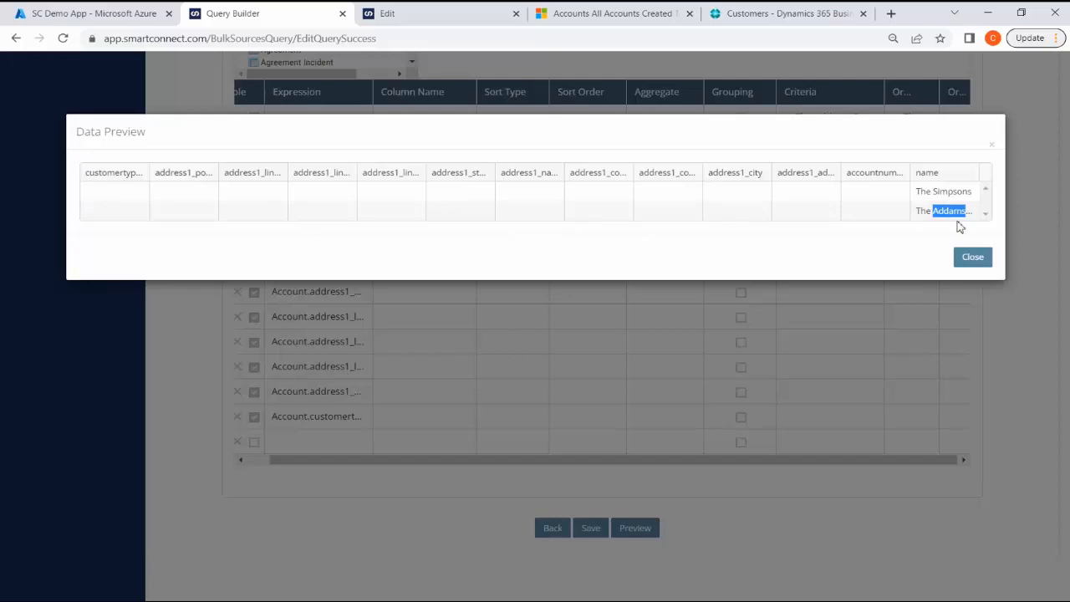
click(972, 256)
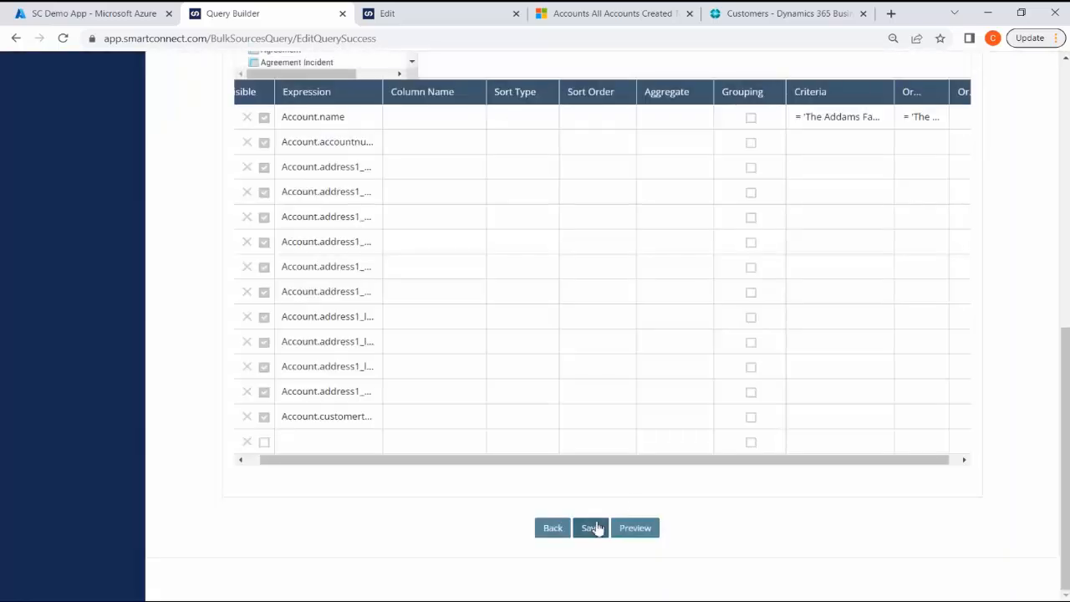
click(593, 526)
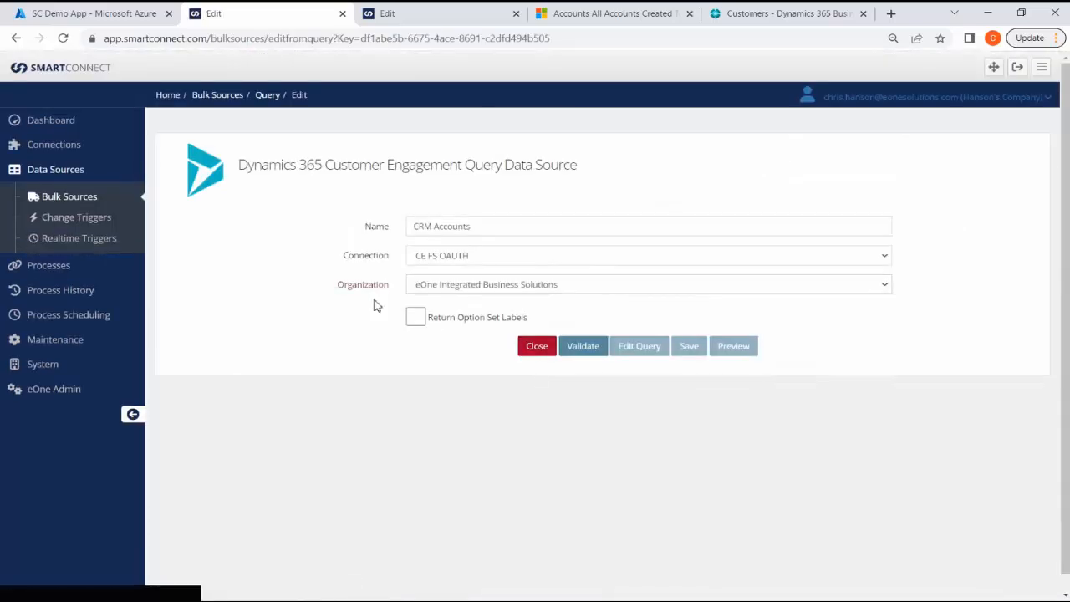
click(689, 348)
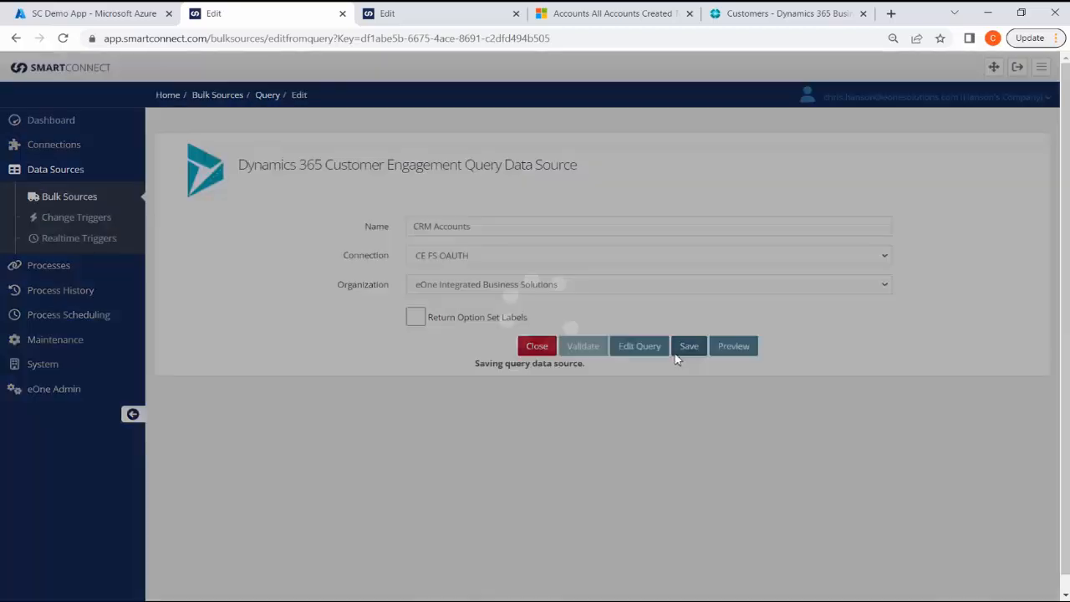
Step: Run the CRM_ACCOUNT_TO_CUSTOMER integration process and confirm the run
click(48, 265)
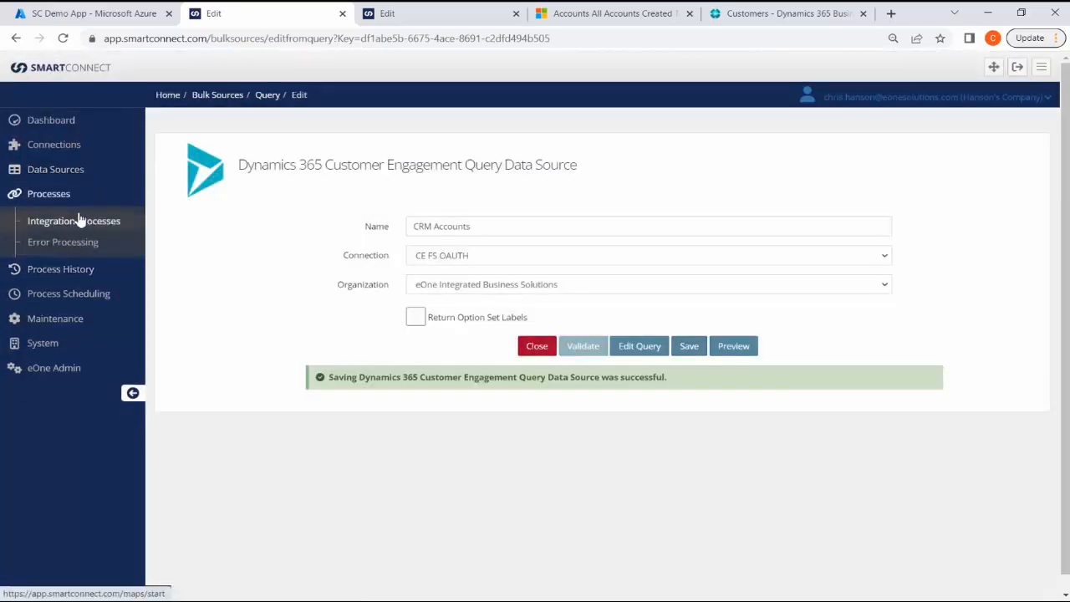
click(72, 220)
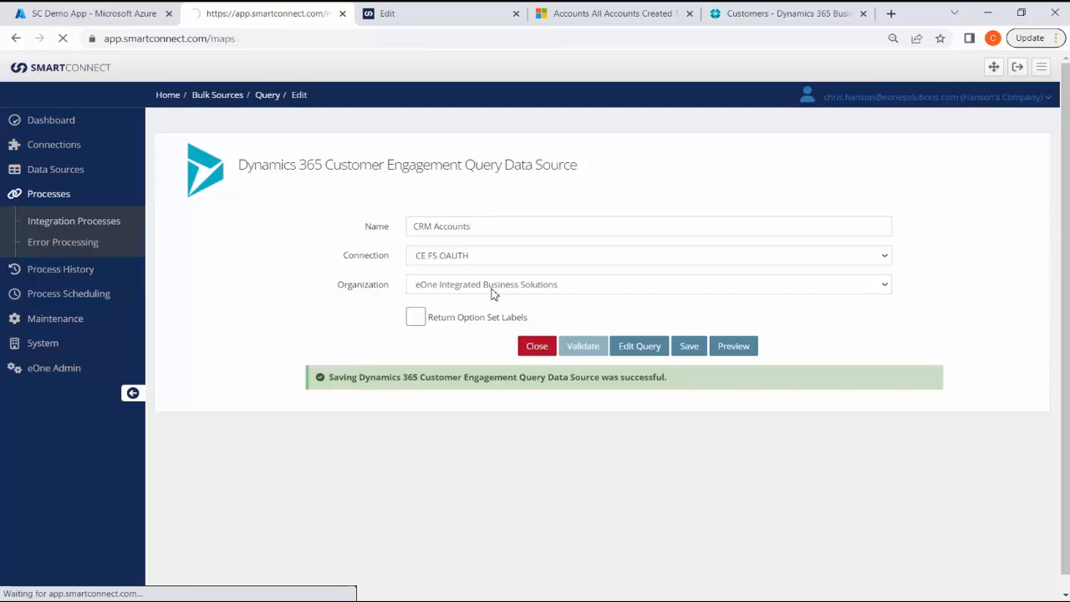
scroll(640, 273, down, 2)
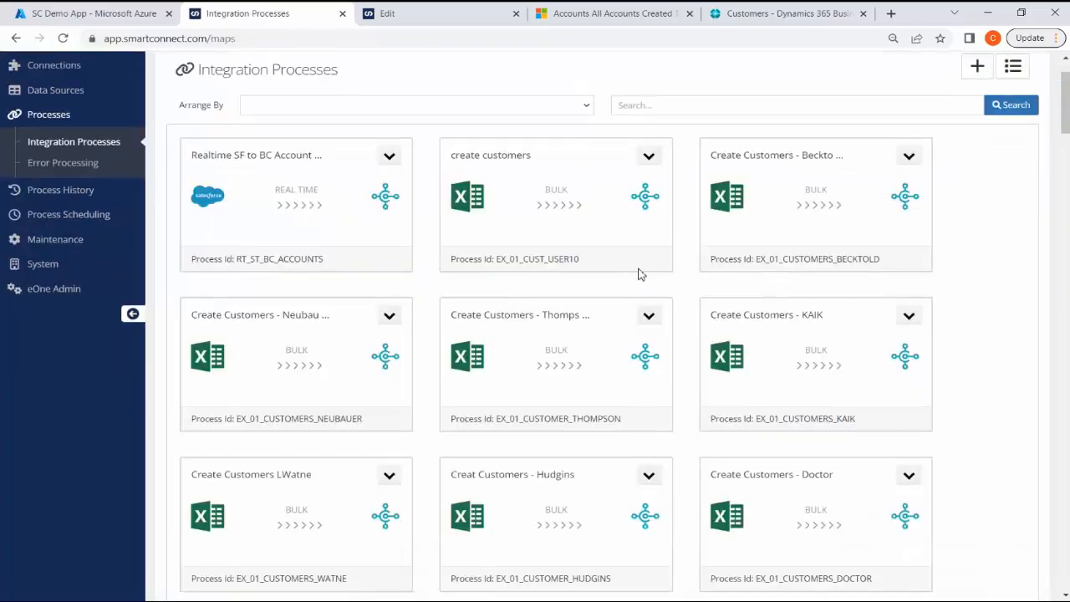
drag(1063, 119, 1066, 543)
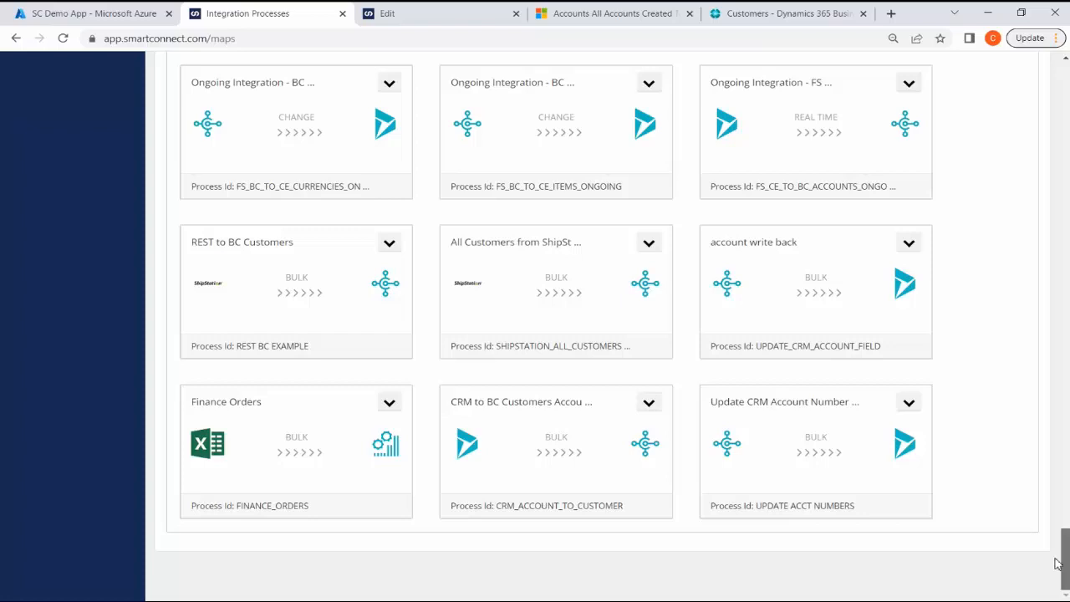
click(649, 403)
click(667, 423)
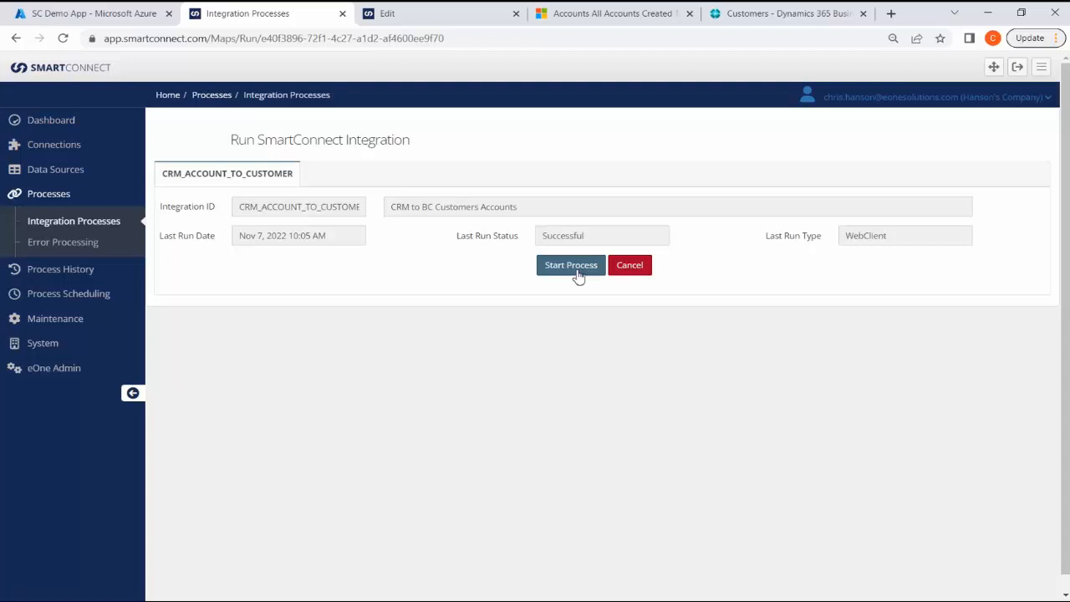
click(571, 265)
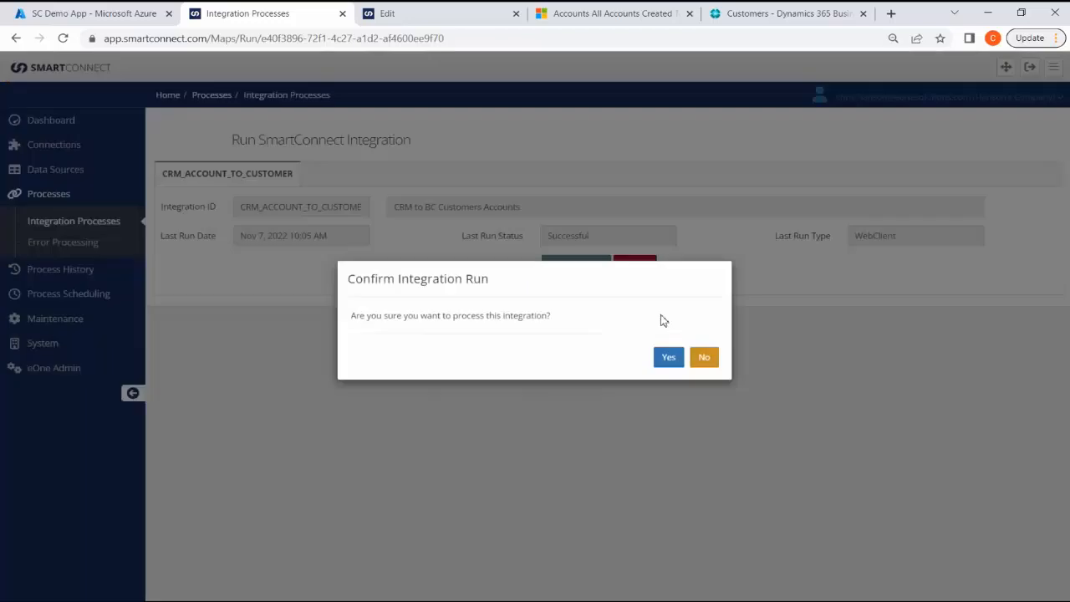
click(666, 356)
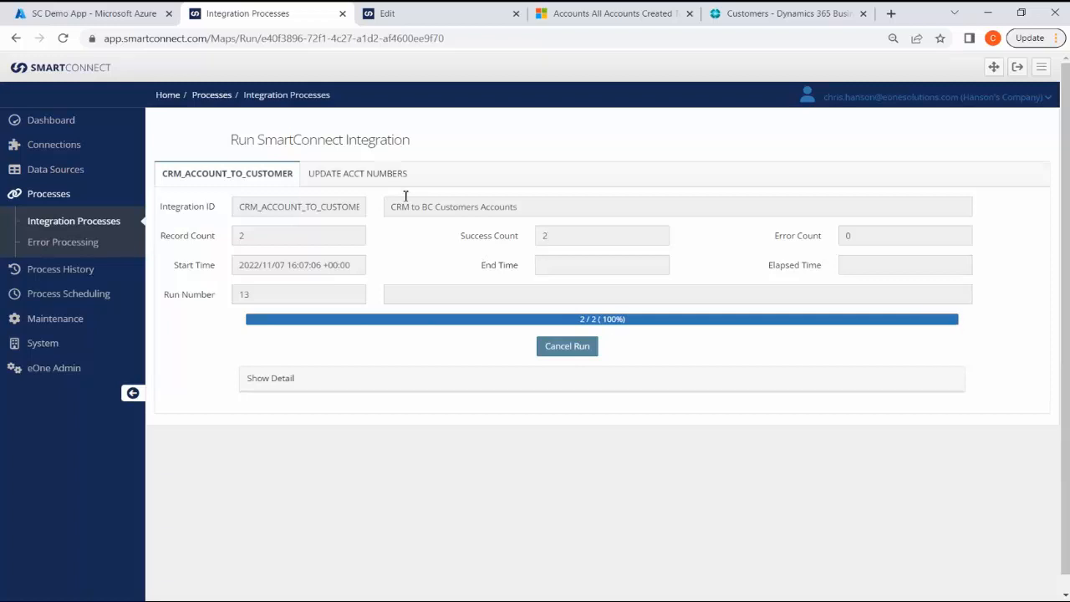
Step: Check the record count of the UPDATE ACCT NUMBERS run, and refresh the Dynamics 365 accounts list to check the account numbers
click(354, 175)
drag(257, 235, 219, 240)
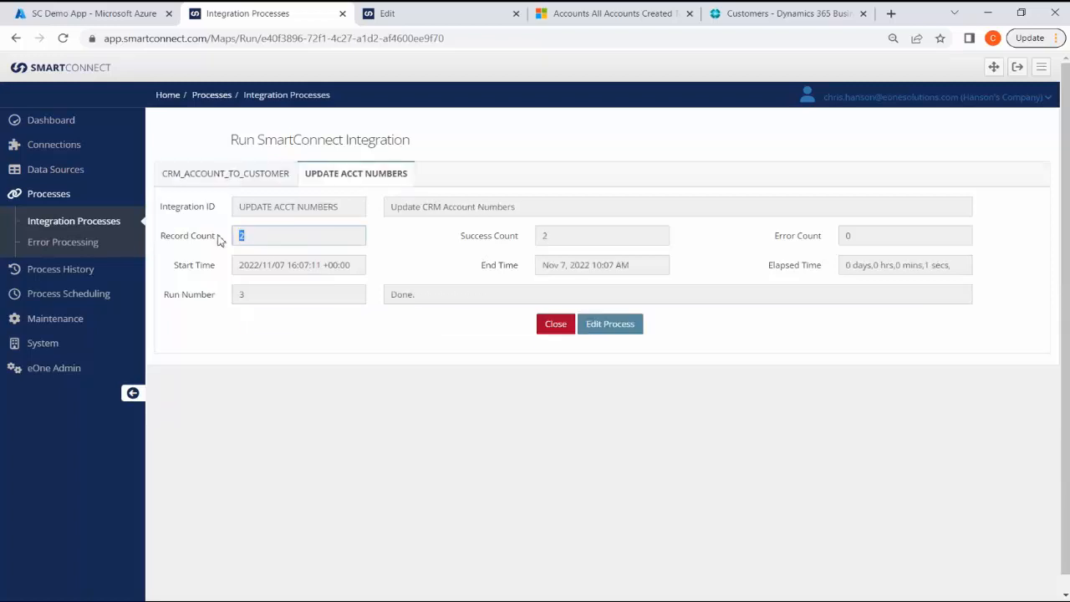
click(774, 19)
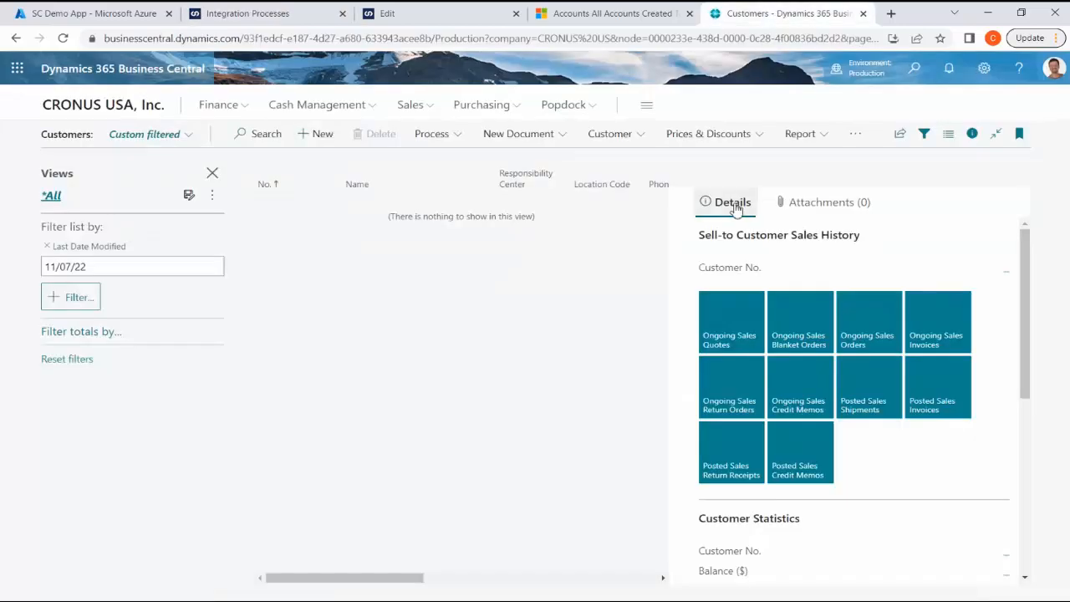
click(609, 18)
click(531, 100)
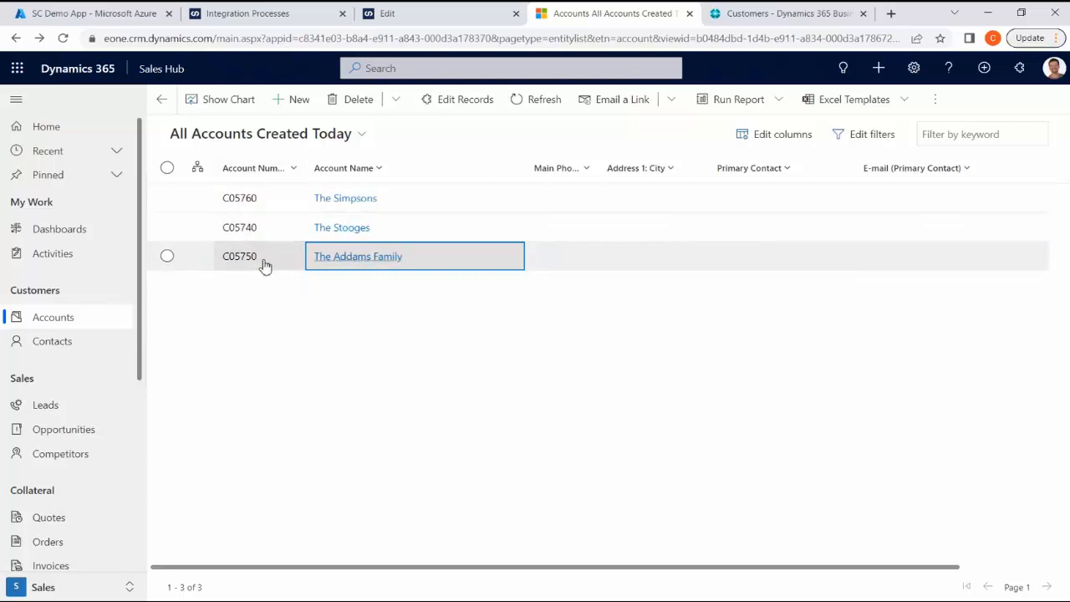
Step: In Business Central, reload the customer list, remove the totals date filter and filter the list by Last Date Modified 11/07/22
click(781, 15)
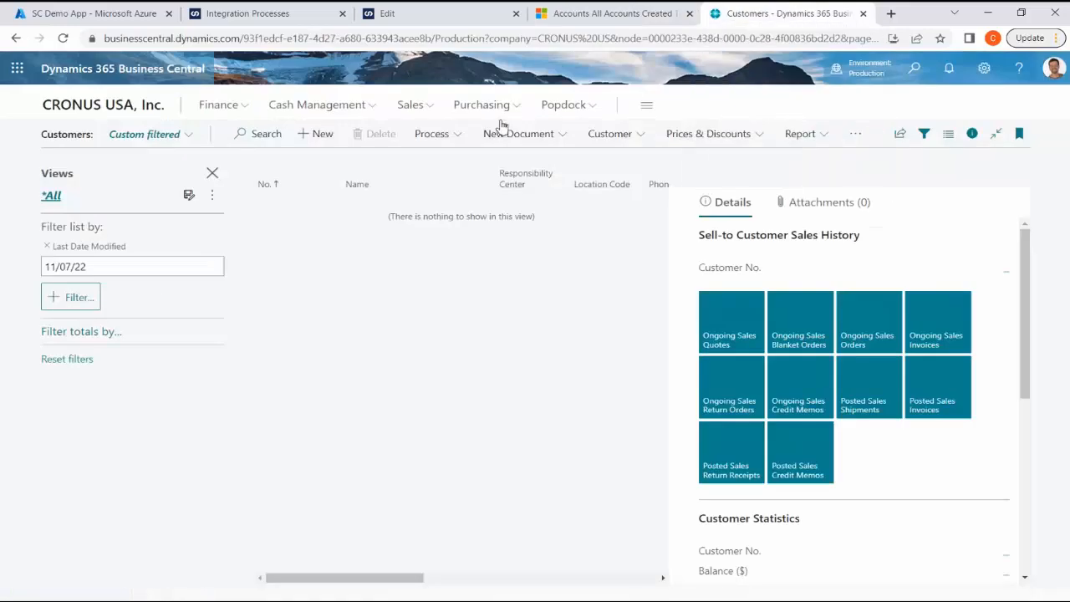
click(133, 268)
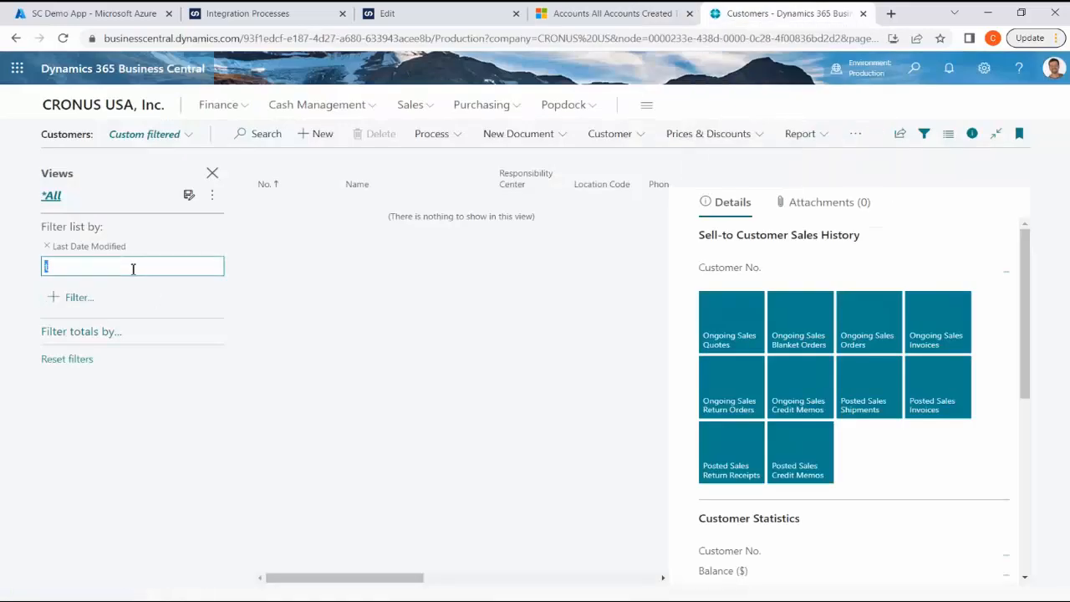
key(Tab)
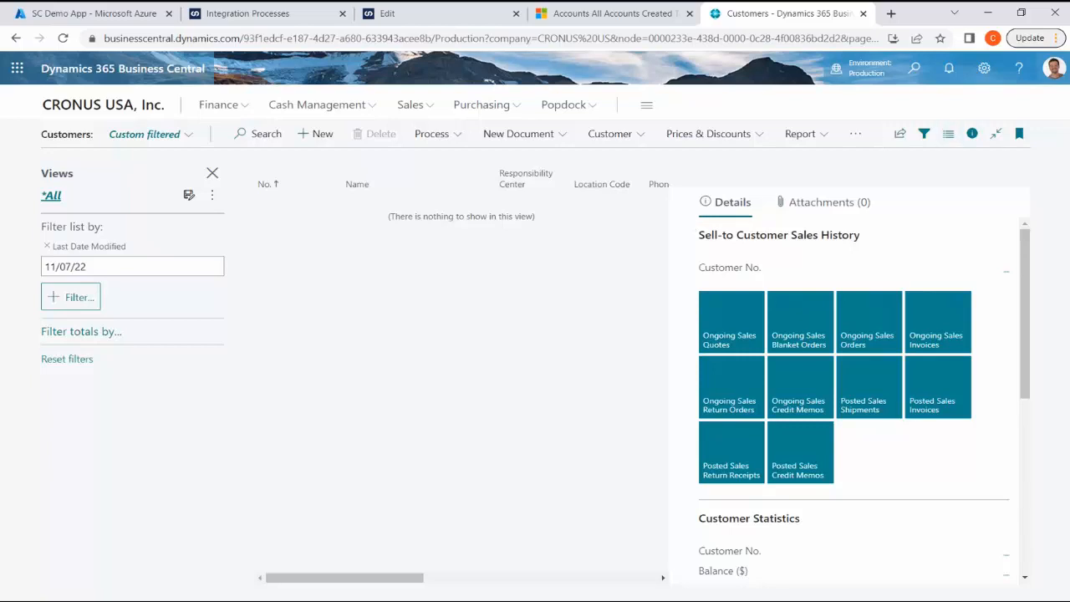
click(63, 38)
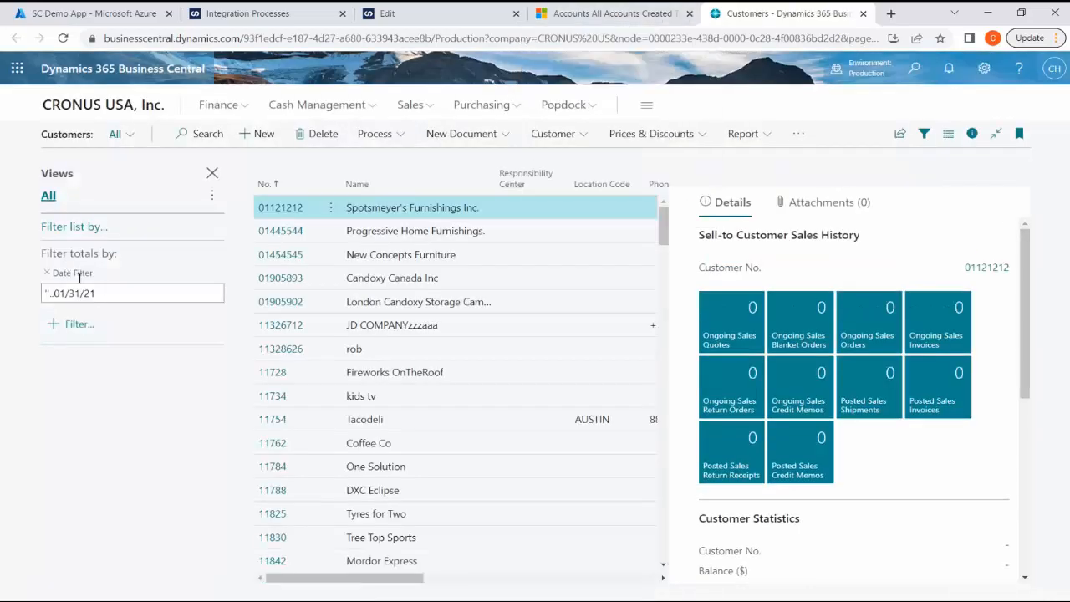
click(48, 273)
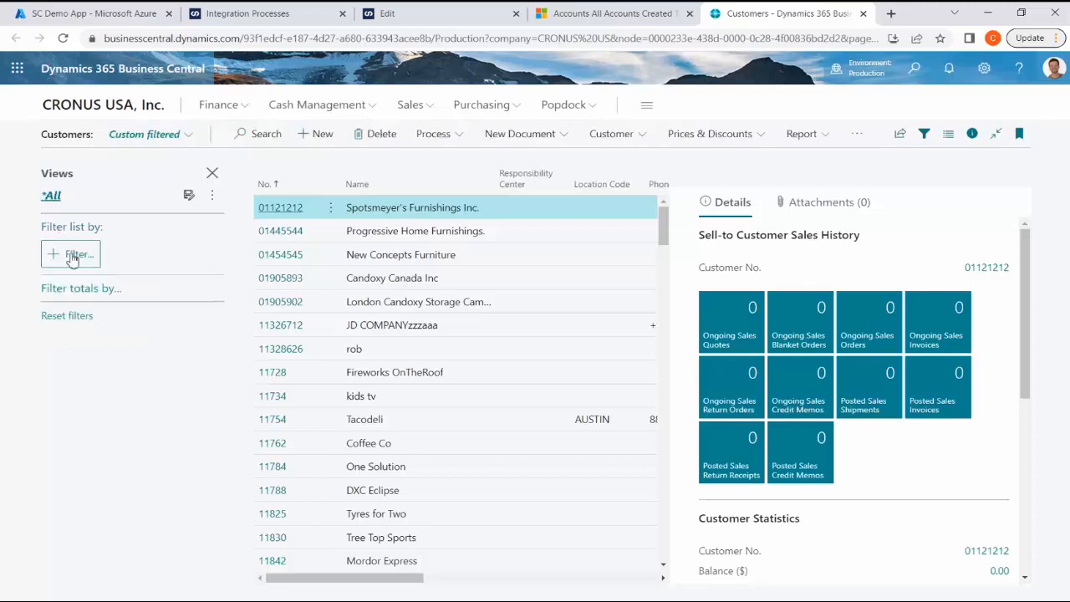
click(72, 257)
text(Last Date Modified)
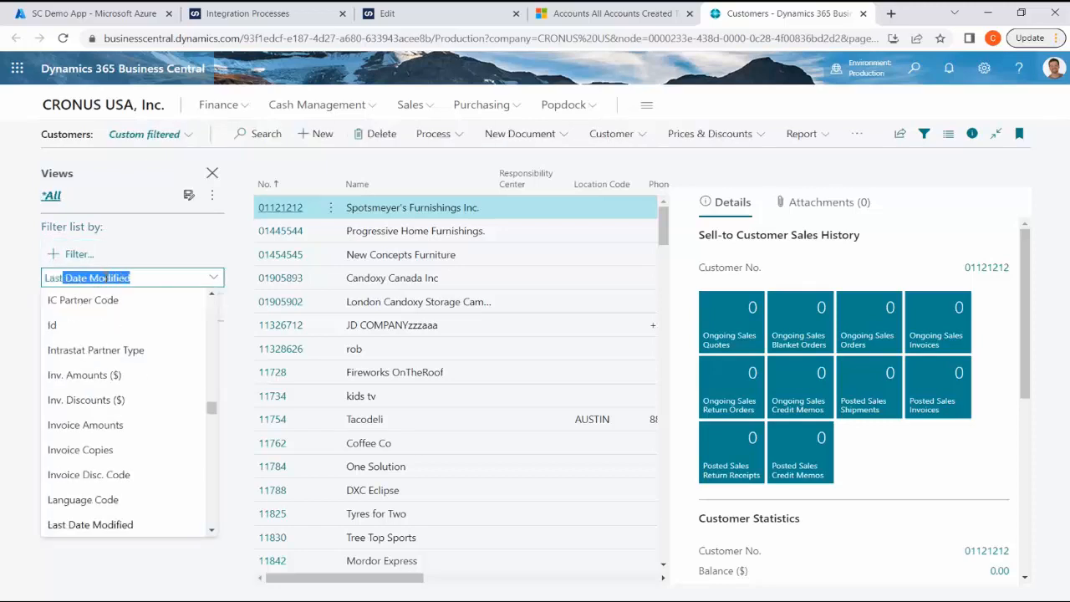
key(Return)
text(11/07/22)
key(Tab)
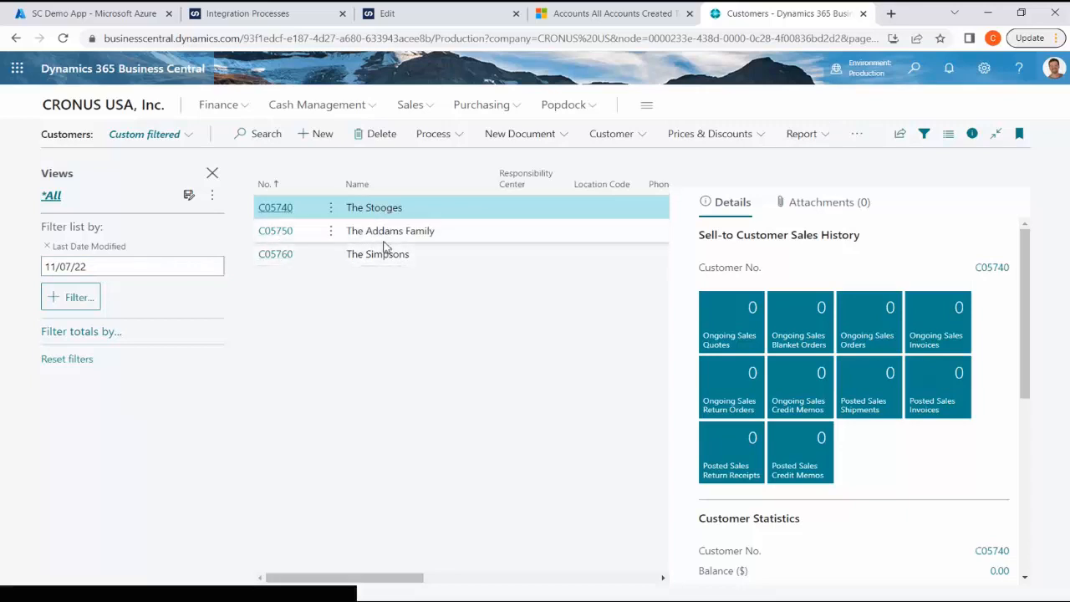
Step: Switch back to the Dynamics 365 accounts list and compare its account numbers with the Business Central customers
click(648, 14)
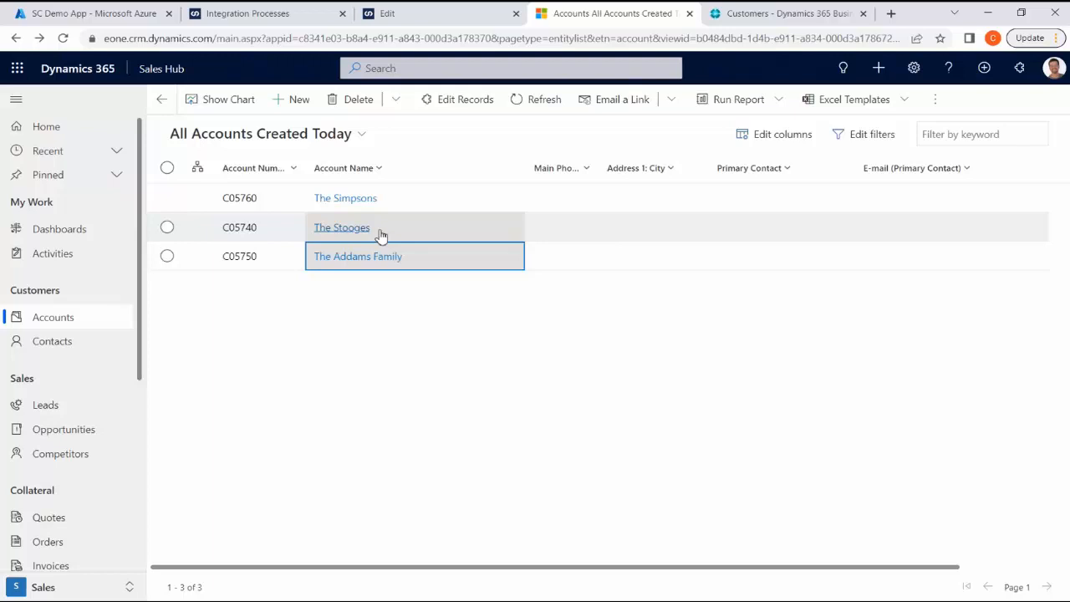
key(alt+Tab)
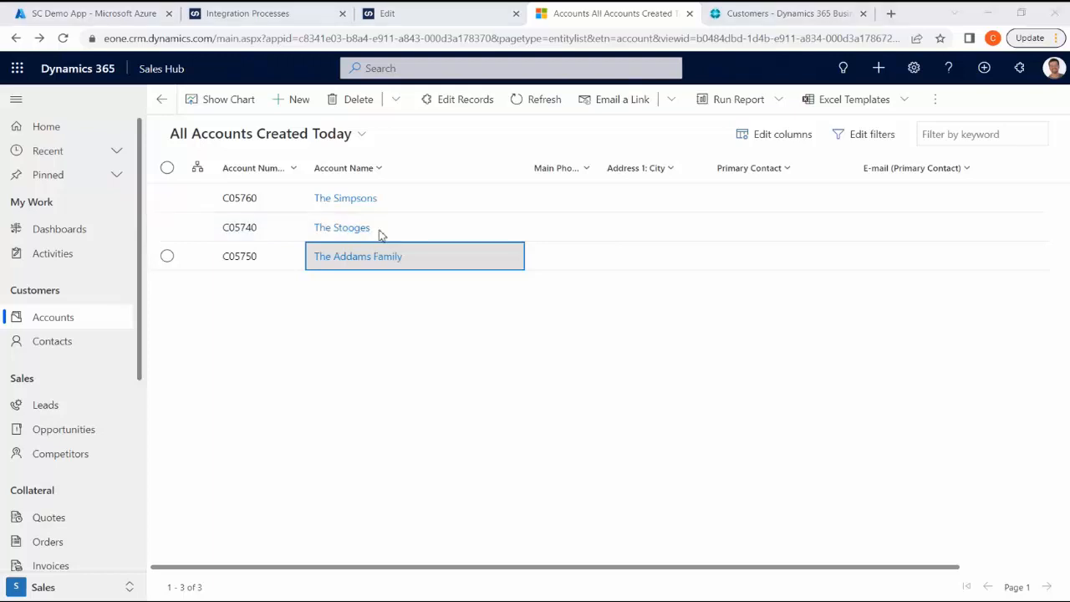